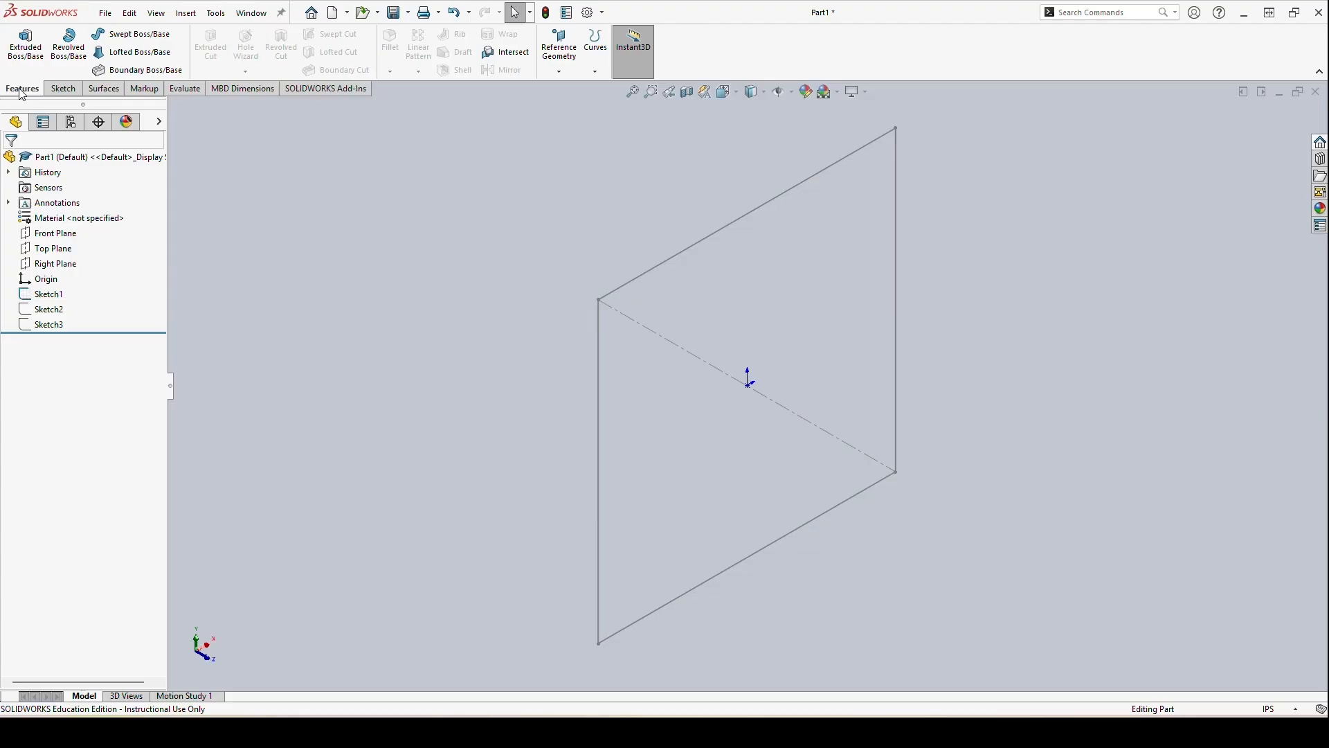
Start an extruded boss from the existing Sketch1
left_click(25, 45)
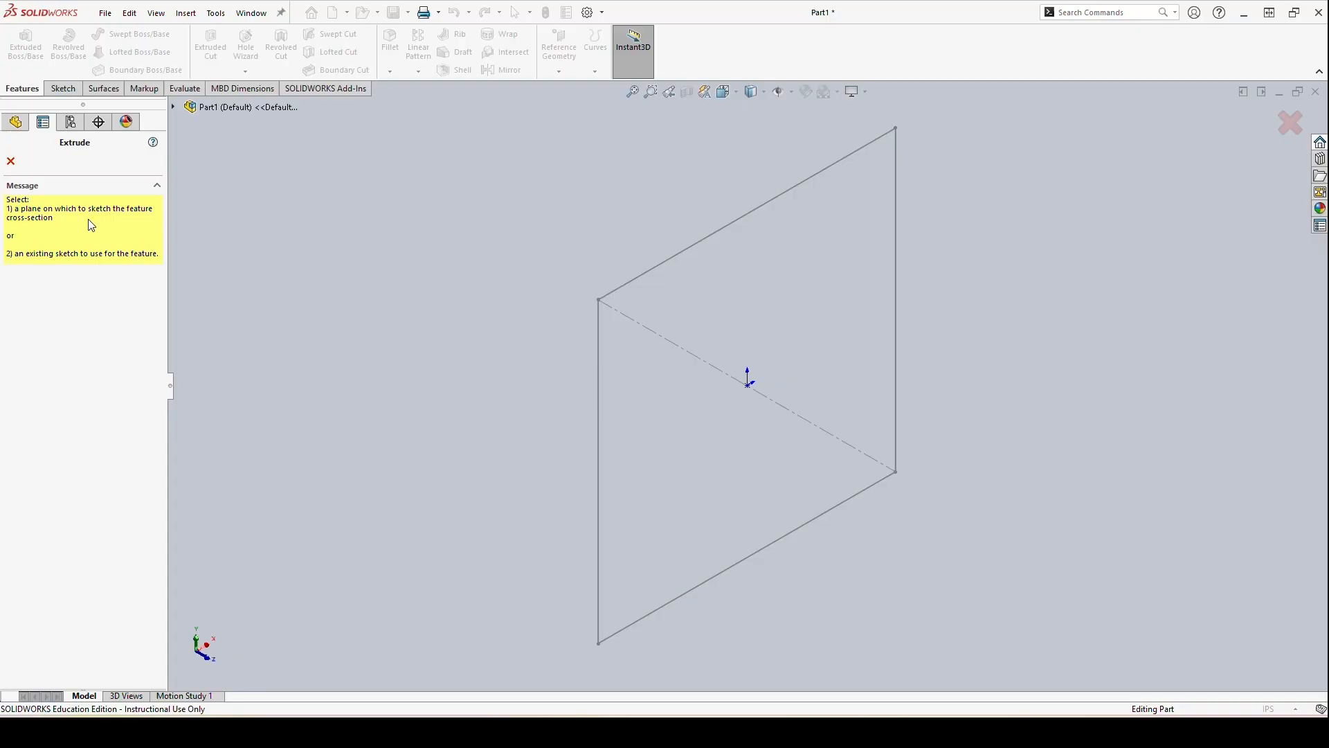
left_click(173, 106)
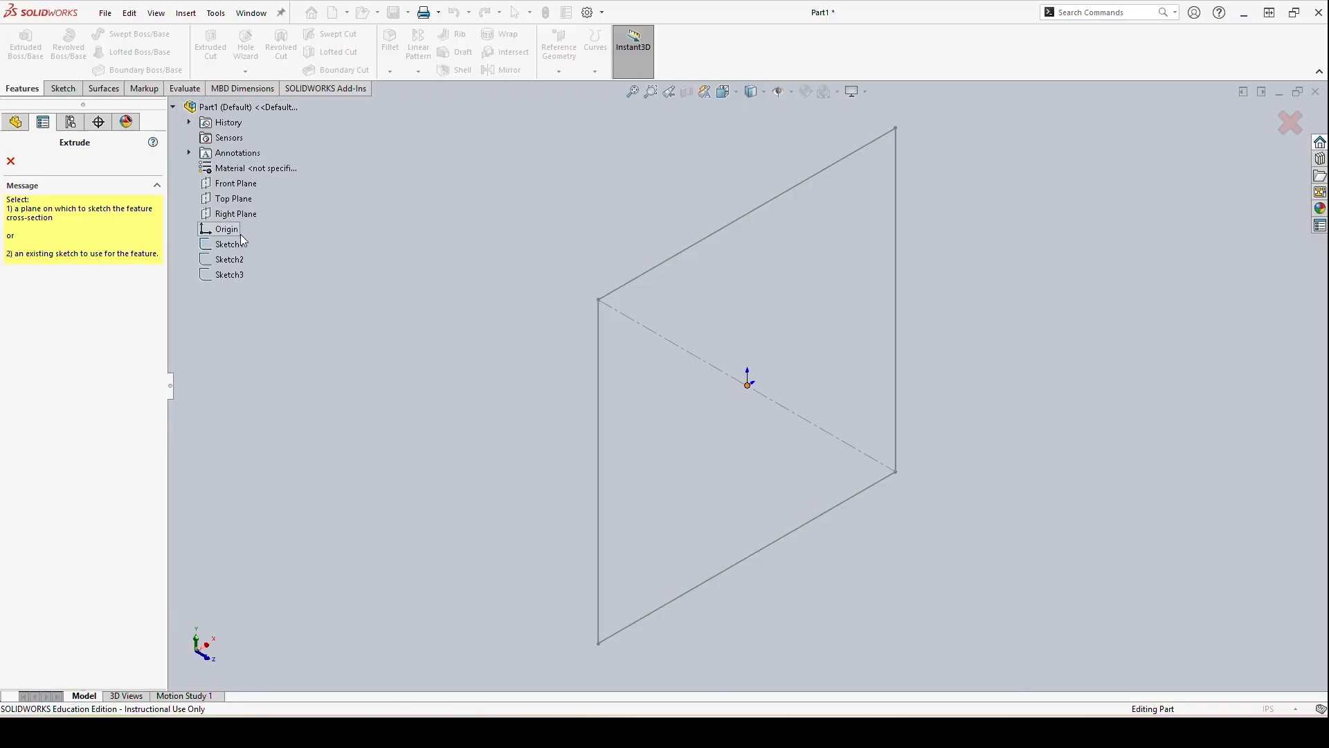
left_click(242, 242)
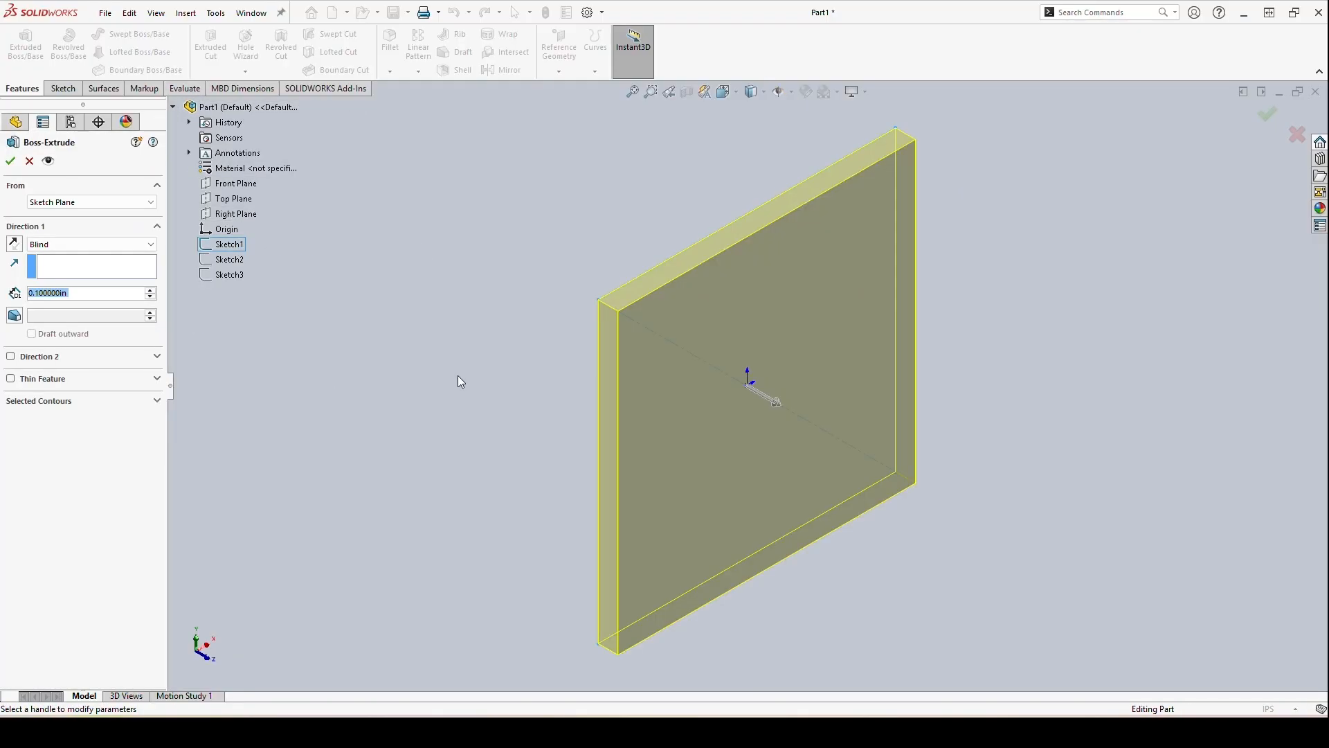
Replace the whole-sketch entry in the extrusion's selected contours with the two triangular regions of Sketch1
left_click(67, 401)
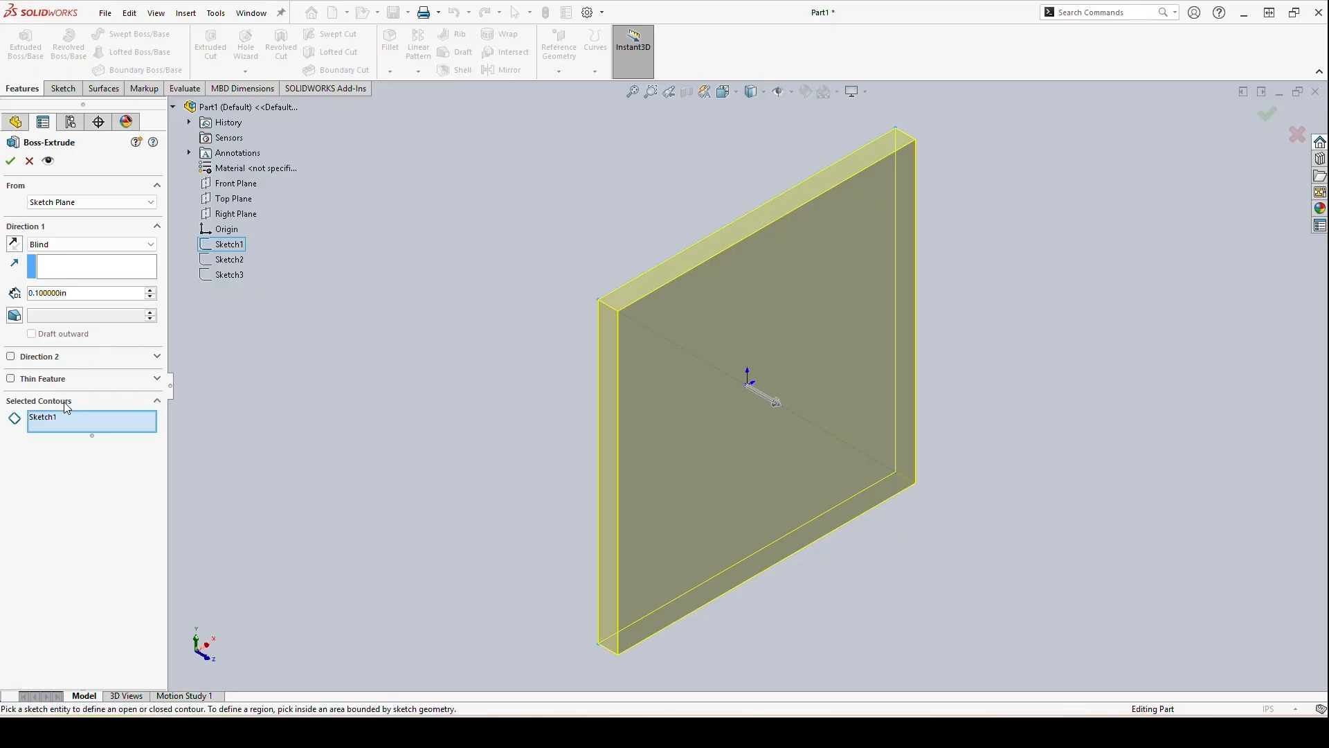
left_click(54, 418)
right_click(54, 419)
left_click(104, 425)
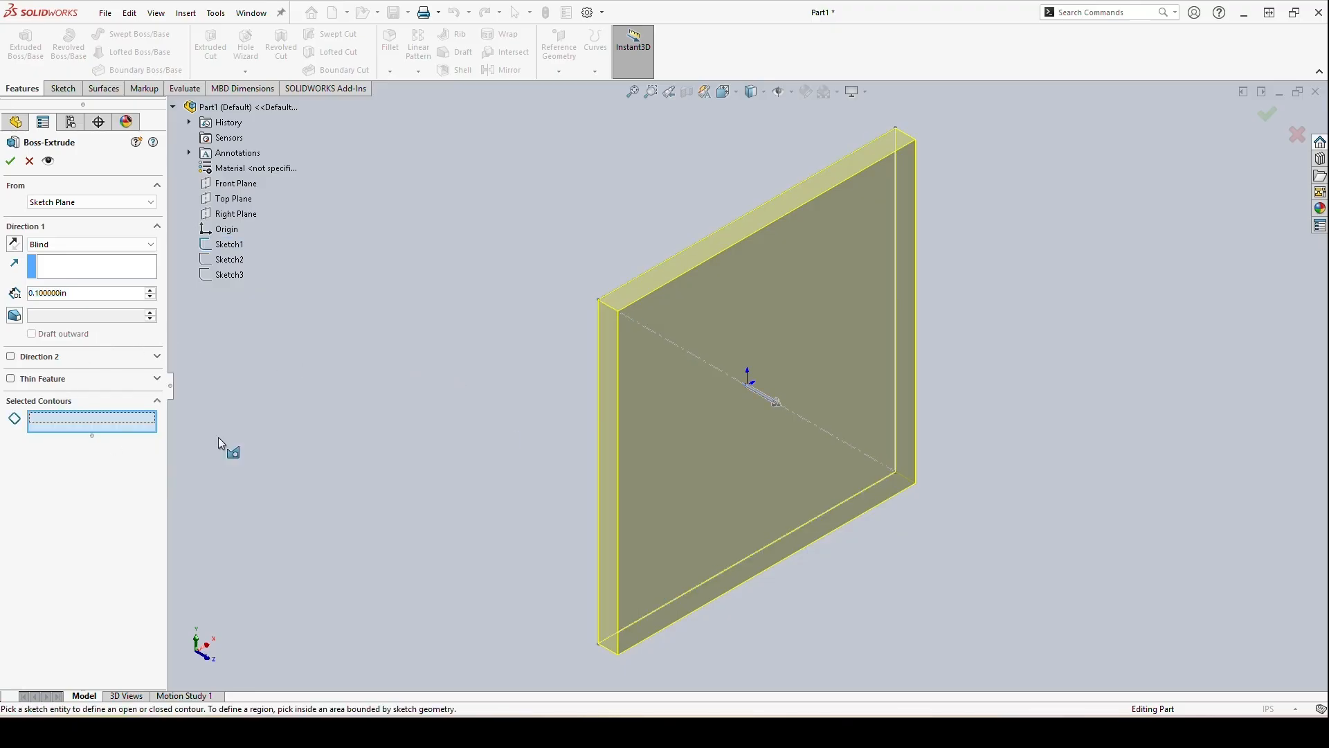
left_click(700, 416)
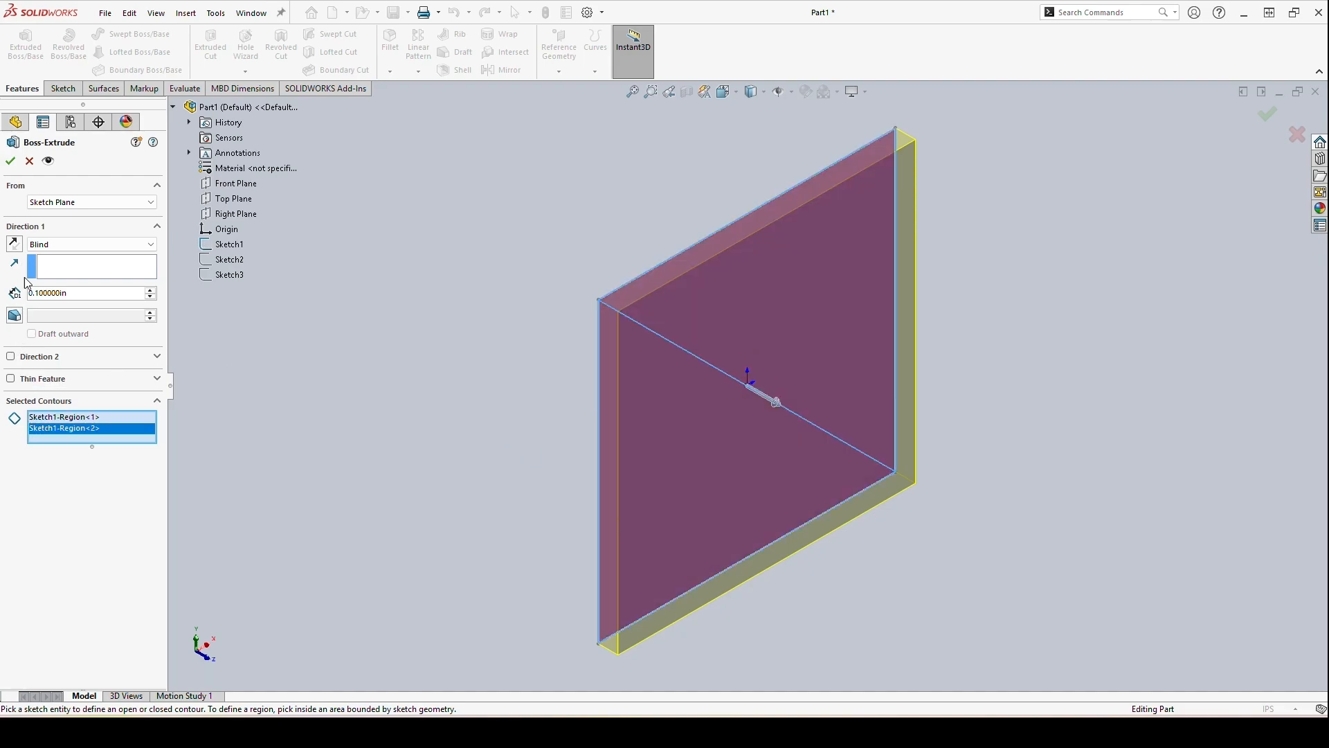
Set the Direction 1 blind extrusion depth to 2 in
double_click(69, 293)
mouse_move(34, 256)
left_mouse_down()
mouse_move(72, 248)
mouse_move(25, 261)
mouse_move(55, 265)
left_mouse_up()
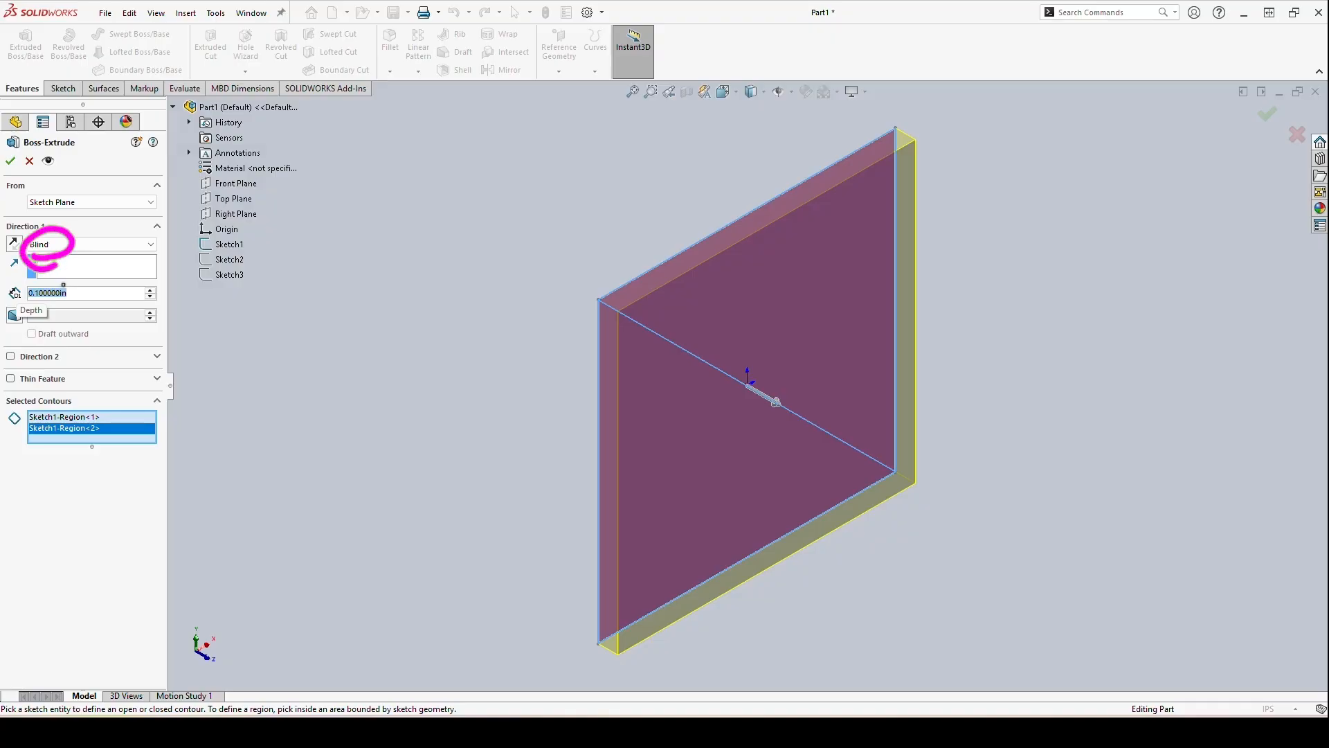
key("Escape")
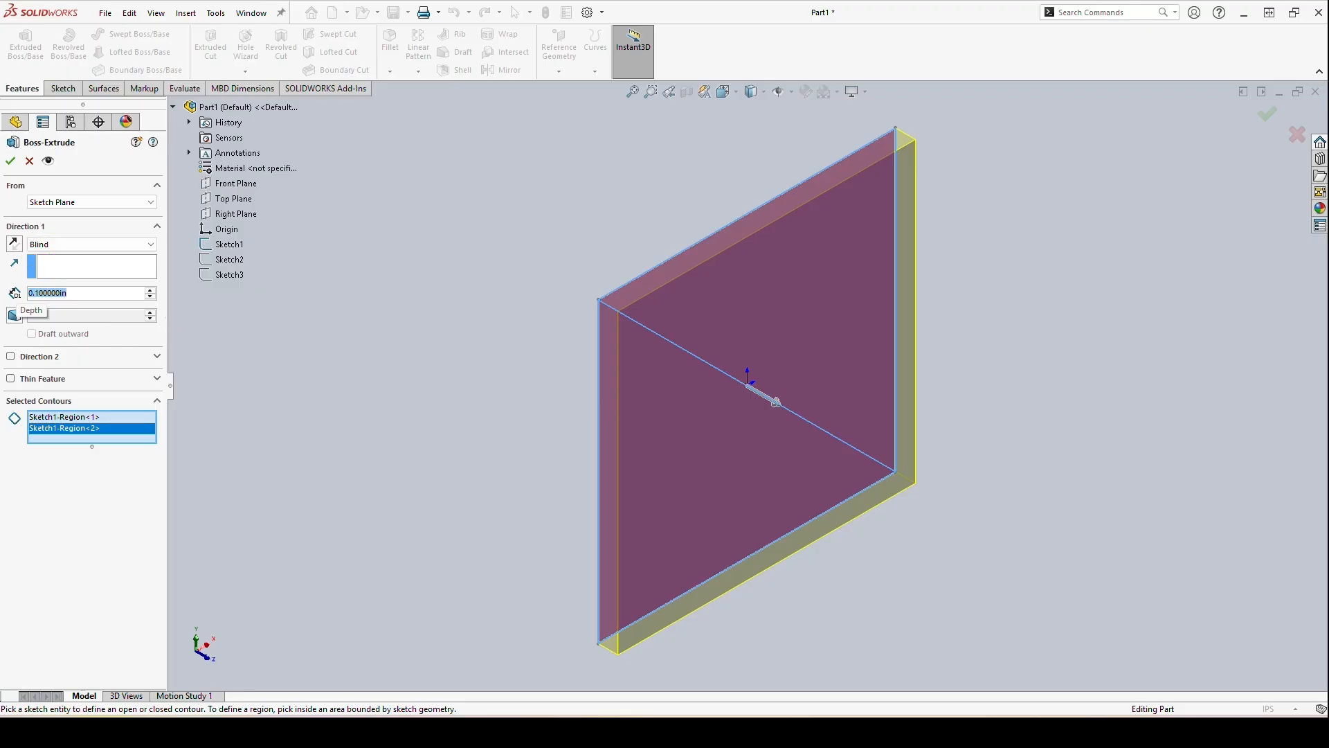
type("2")
key("Return")
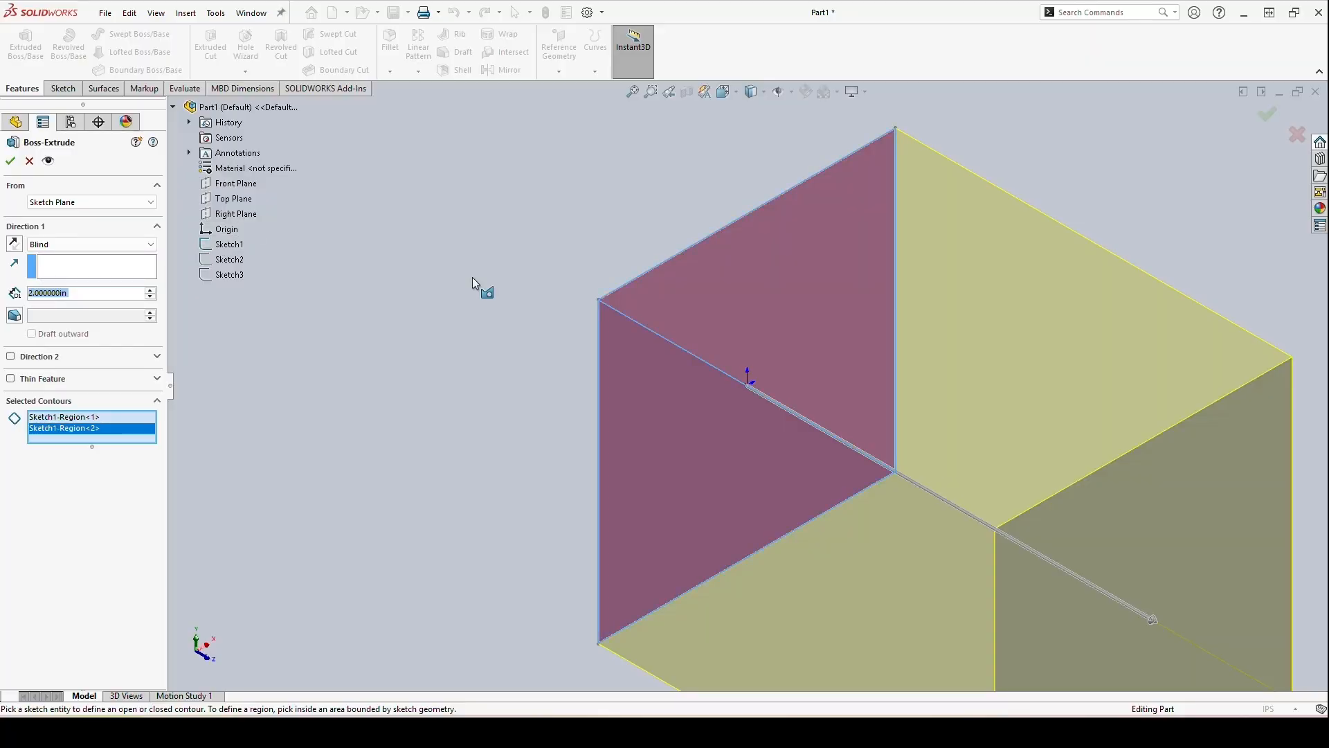
Try reversing the 2 in extrusion to the opposite side of the sketch plane and flip it back, twice
middle_click_drag(447, 533, 998, 440)
scroll(979, 497, "down", 2)
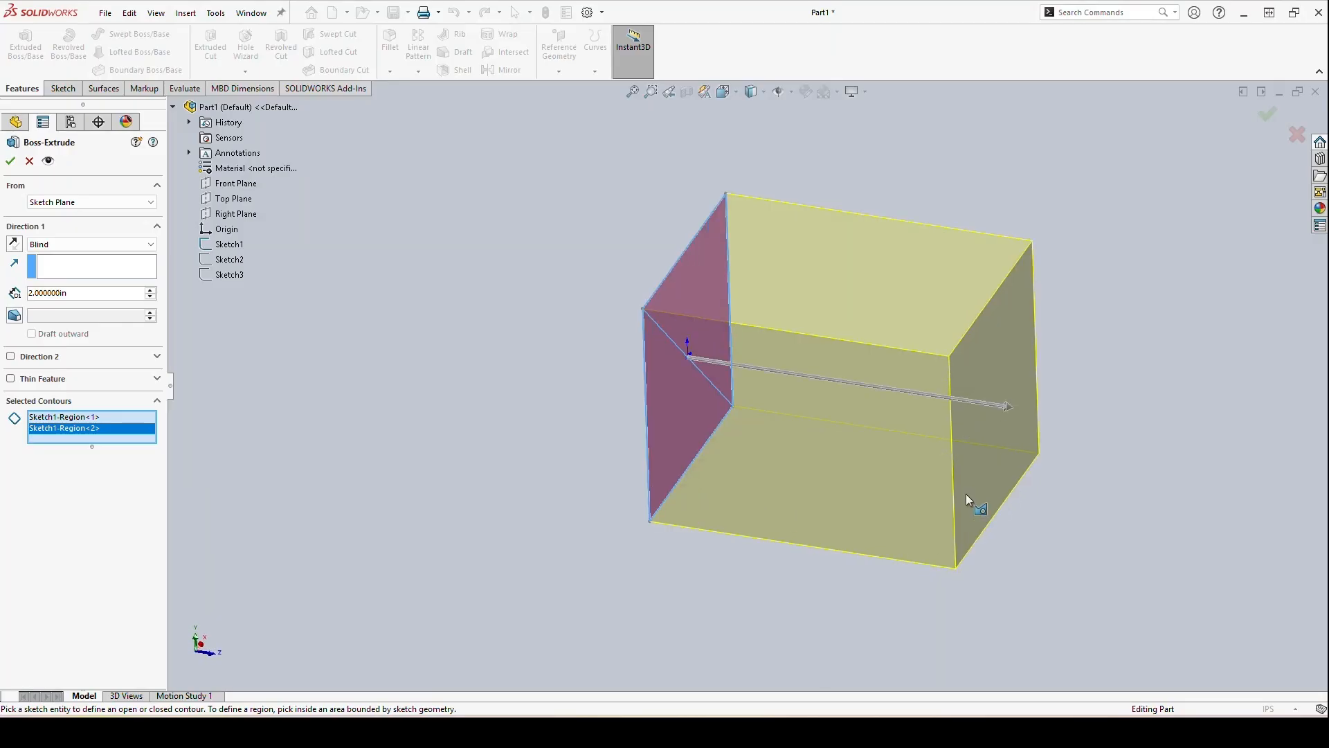
left_click(14, 244)
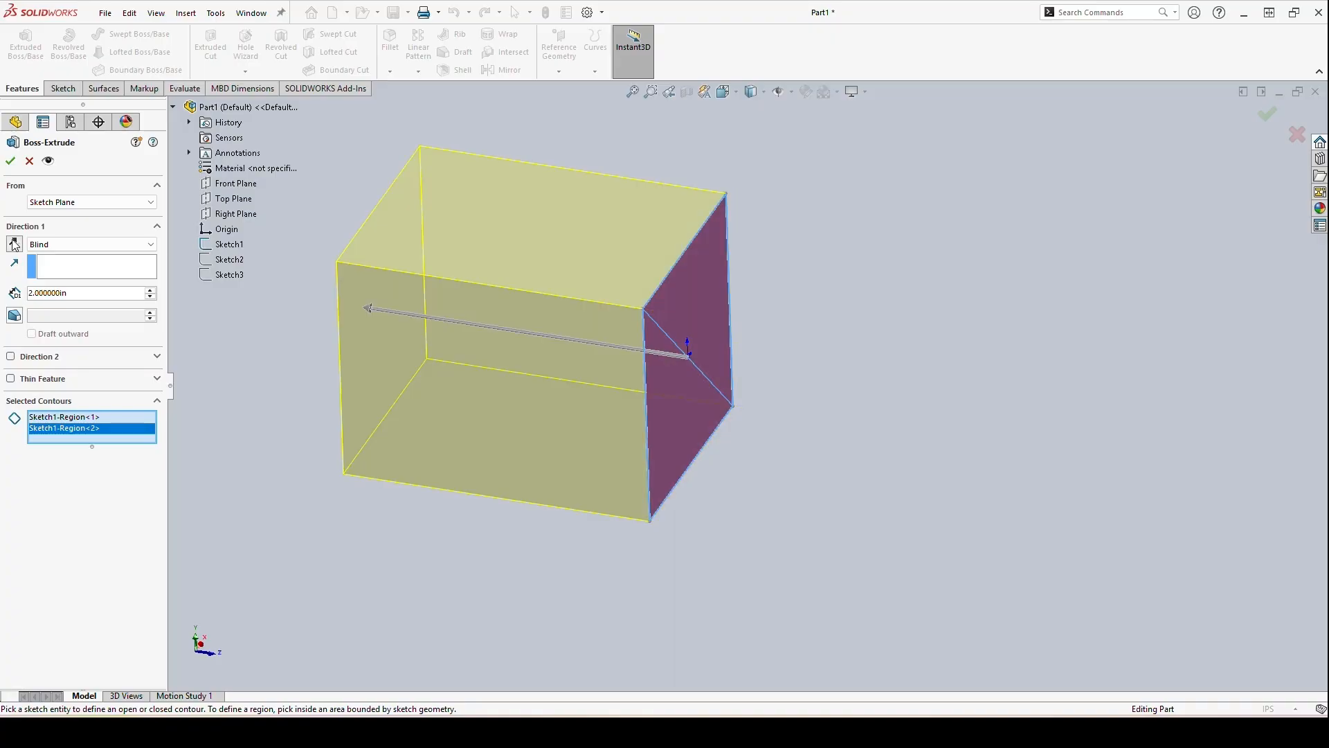
left_click(14, 244)
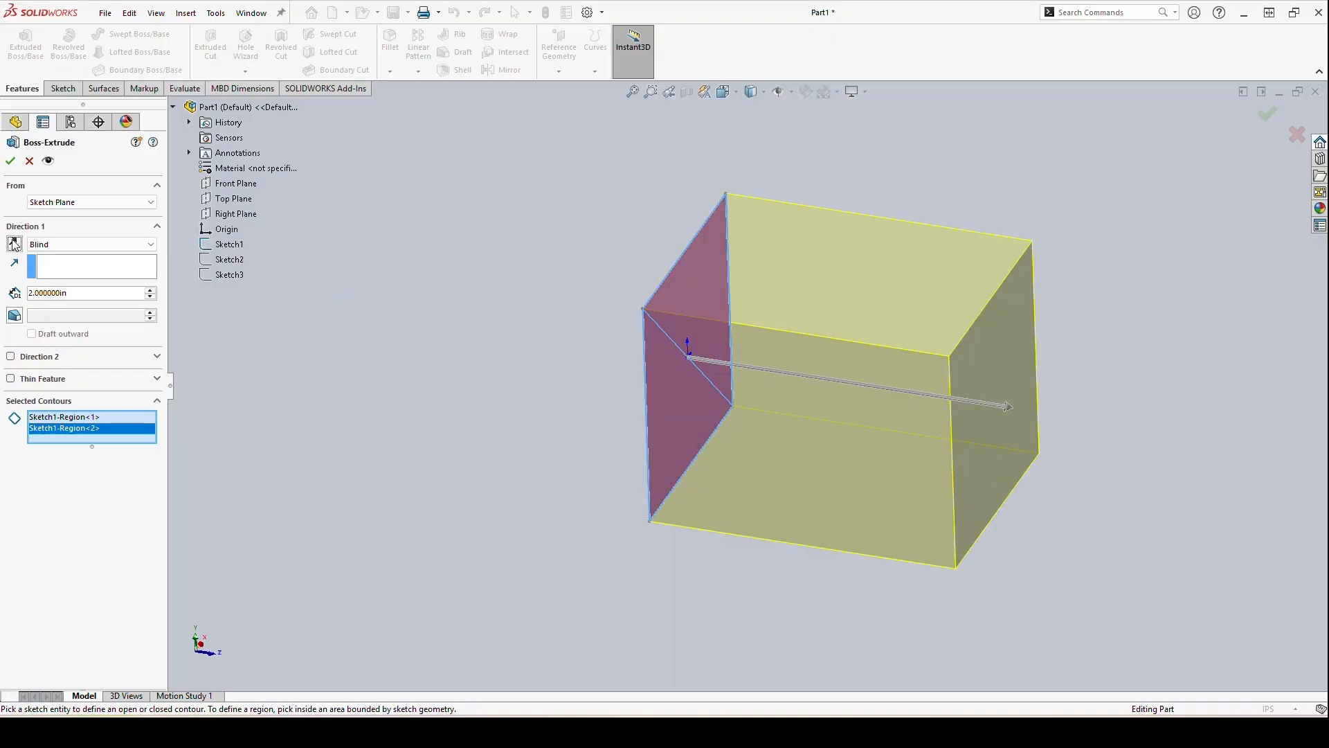
left_click(14, 243)
left_click(14, 244)
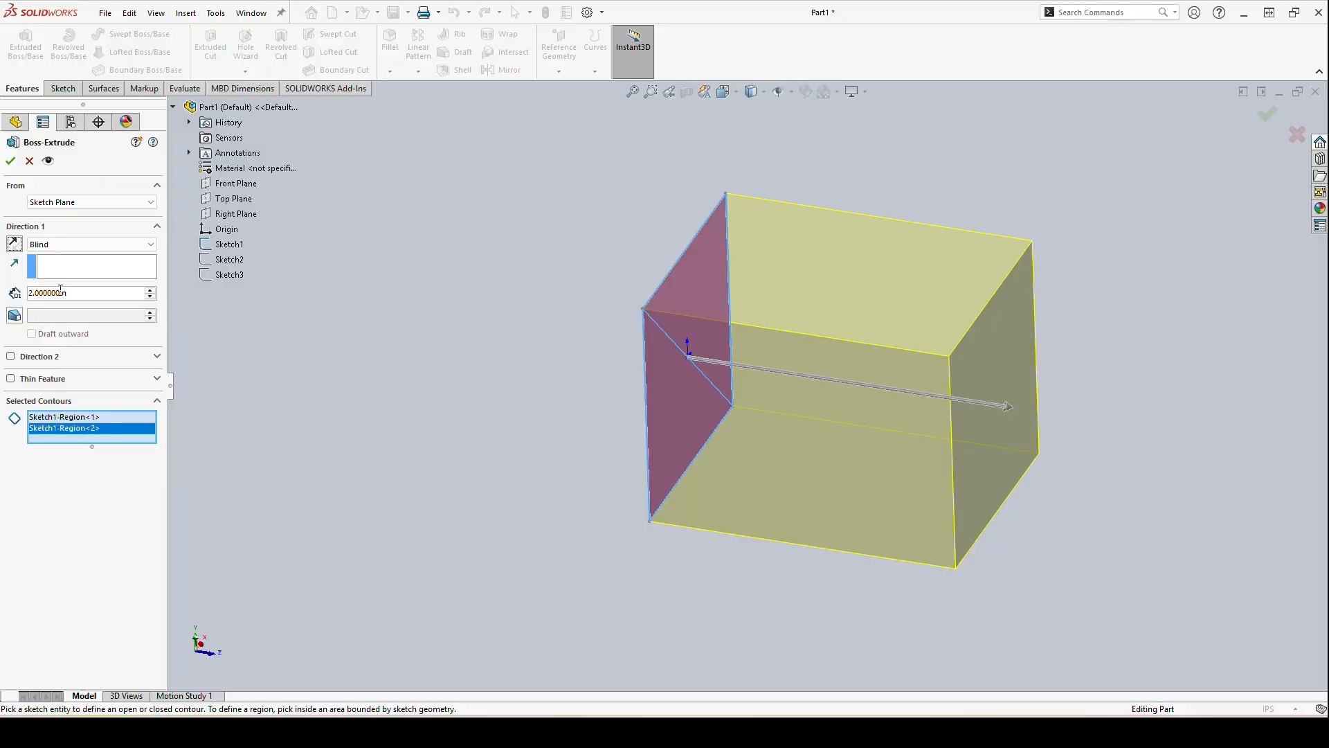
Try the Blind and Mid Plane end conditions for Direction 1, and switch Direction 2 on and off
left_click(70, 255)
left_click(76, 302)
left_click(69, 243)
left_click(74, 254)
left_click(91, 245)
left_click(11, 357)
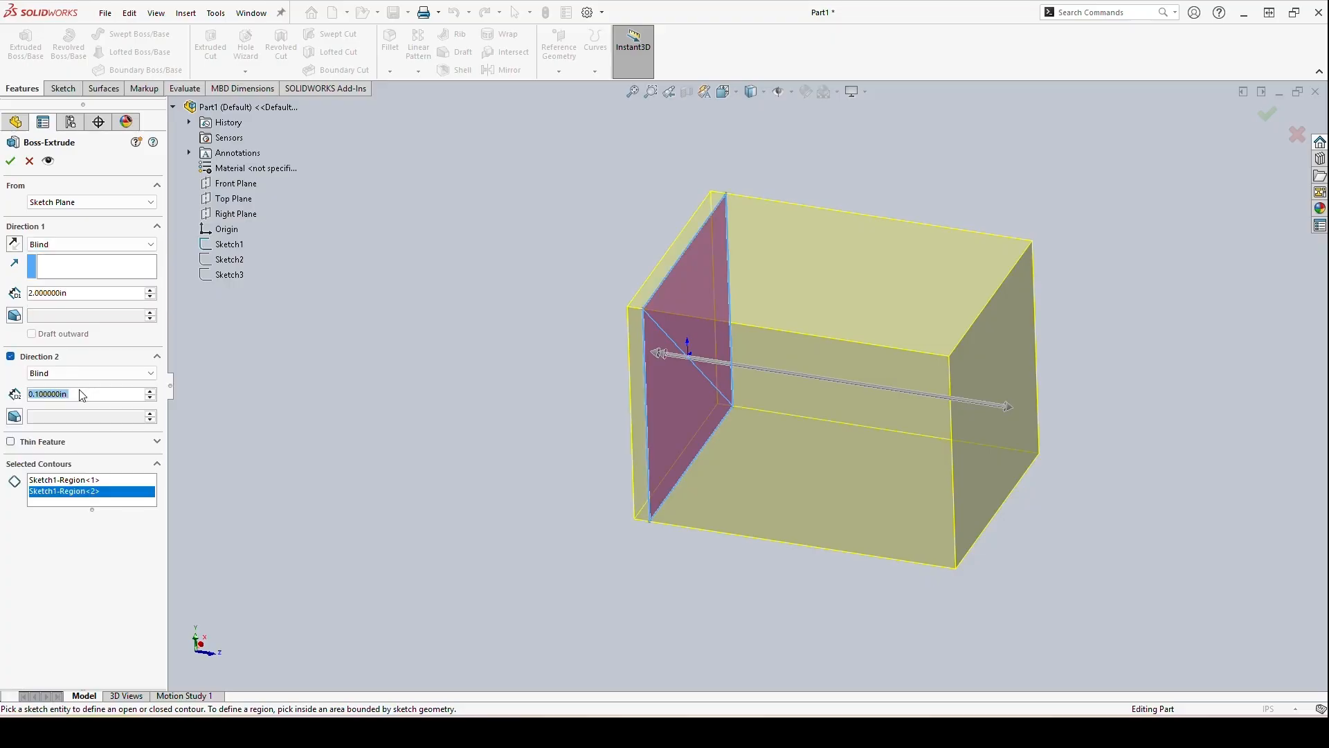
left_click(10, 357)
left_click(92, 244)
left_click(77, 303)
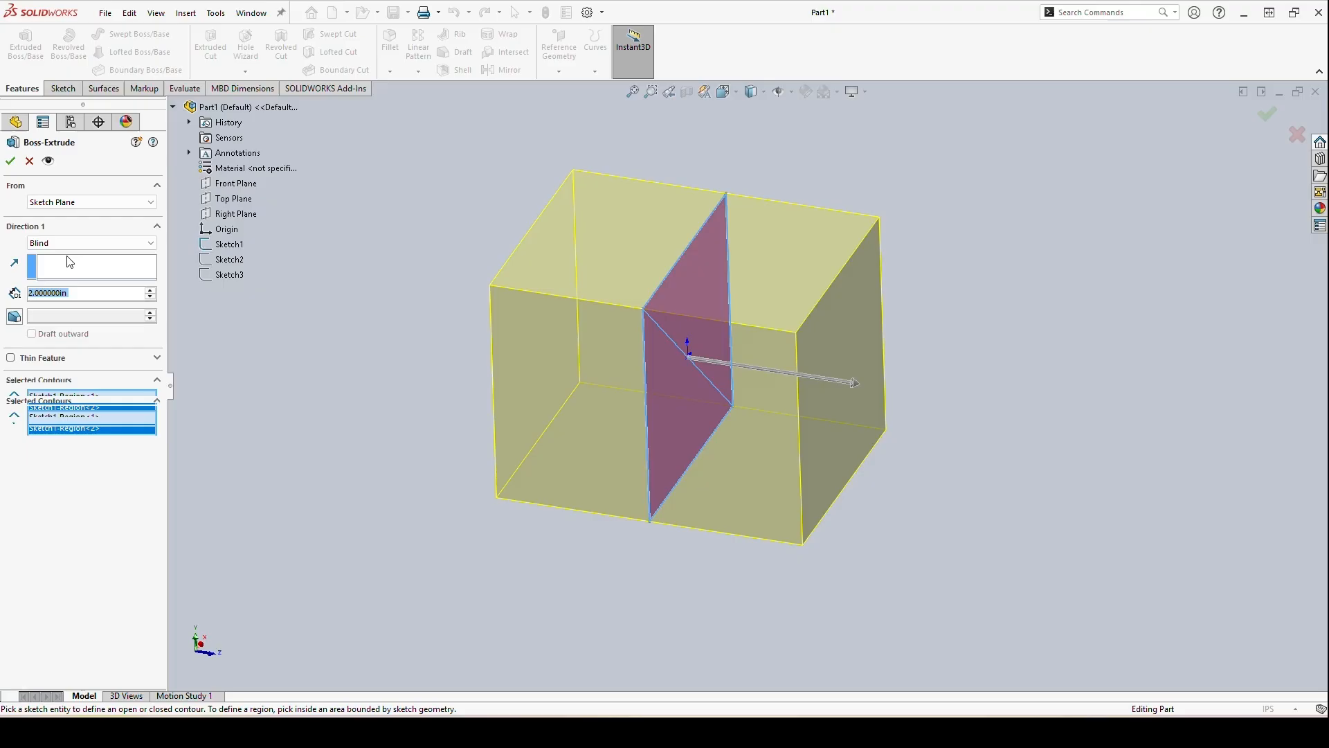
Flip the blind extrusion to the other side of the sketch and back again, twice
left_click(14, 243)
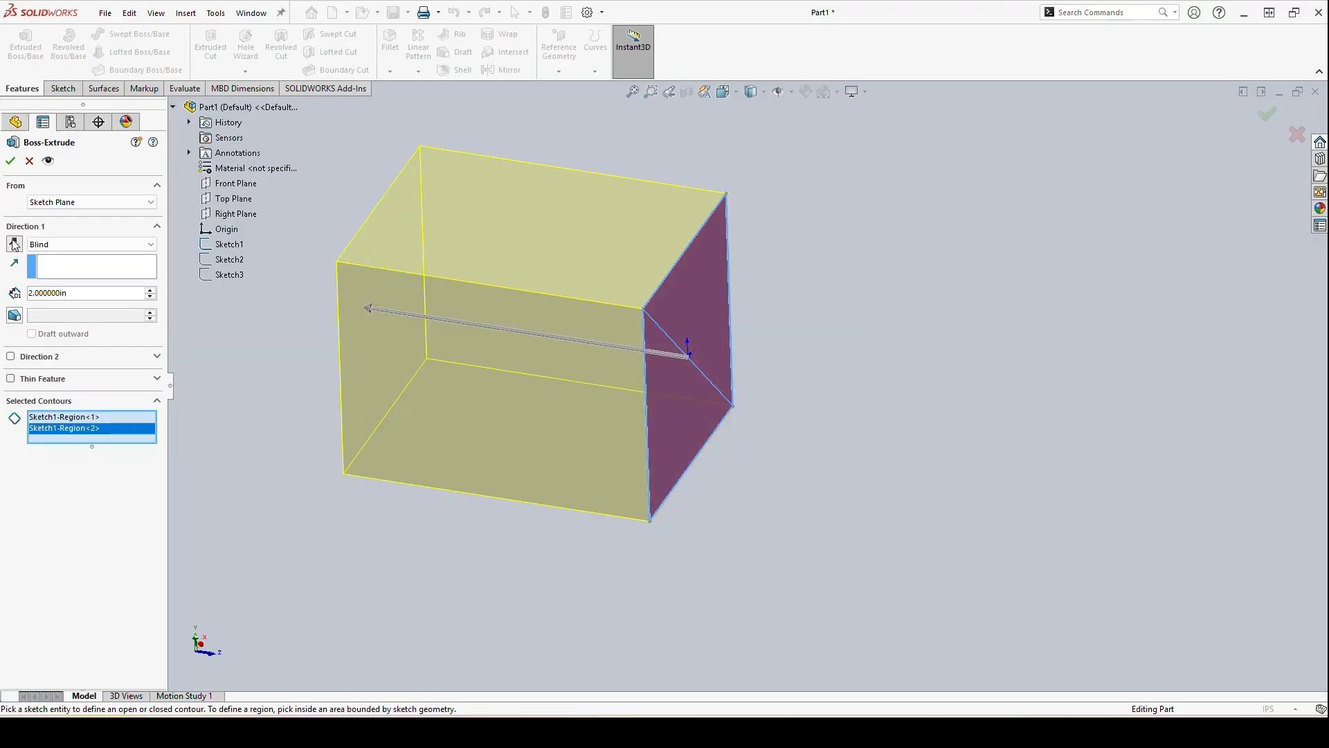
left_click(14, 243)
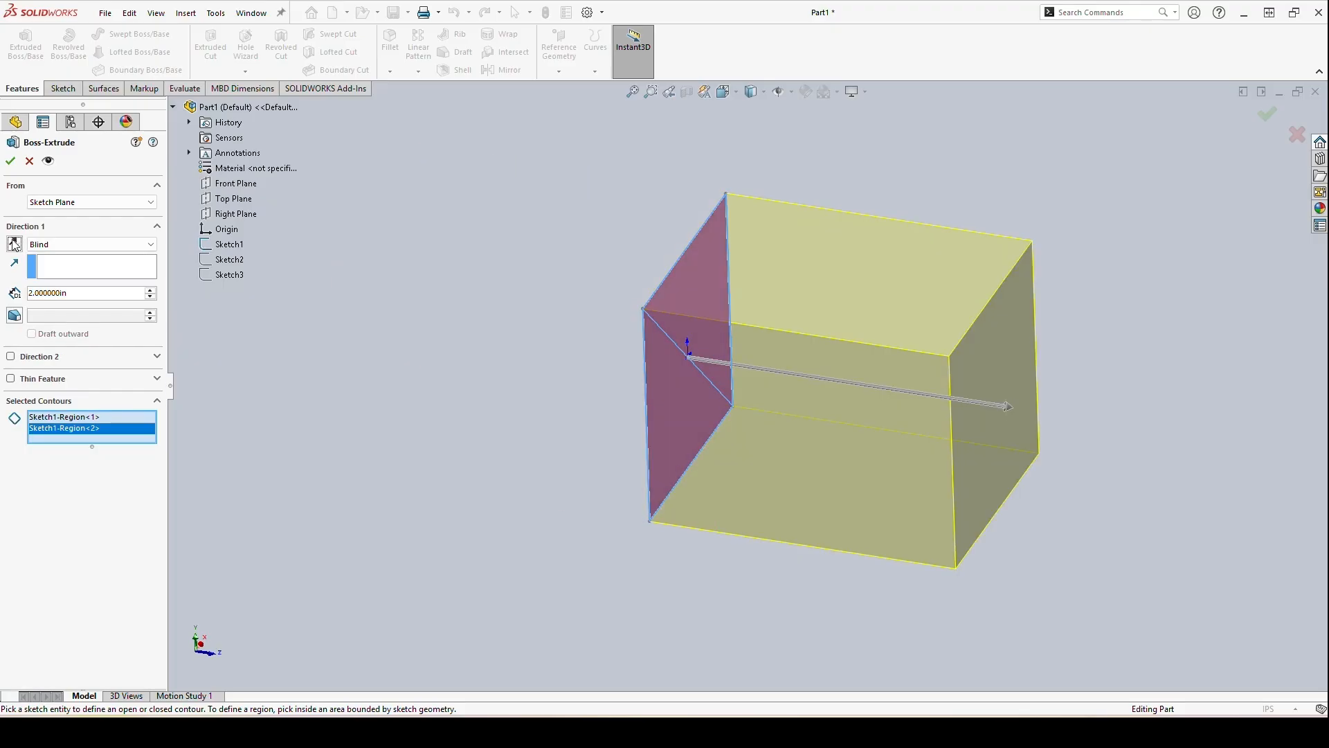
left_click(14, 244)
left_click(14, 244)
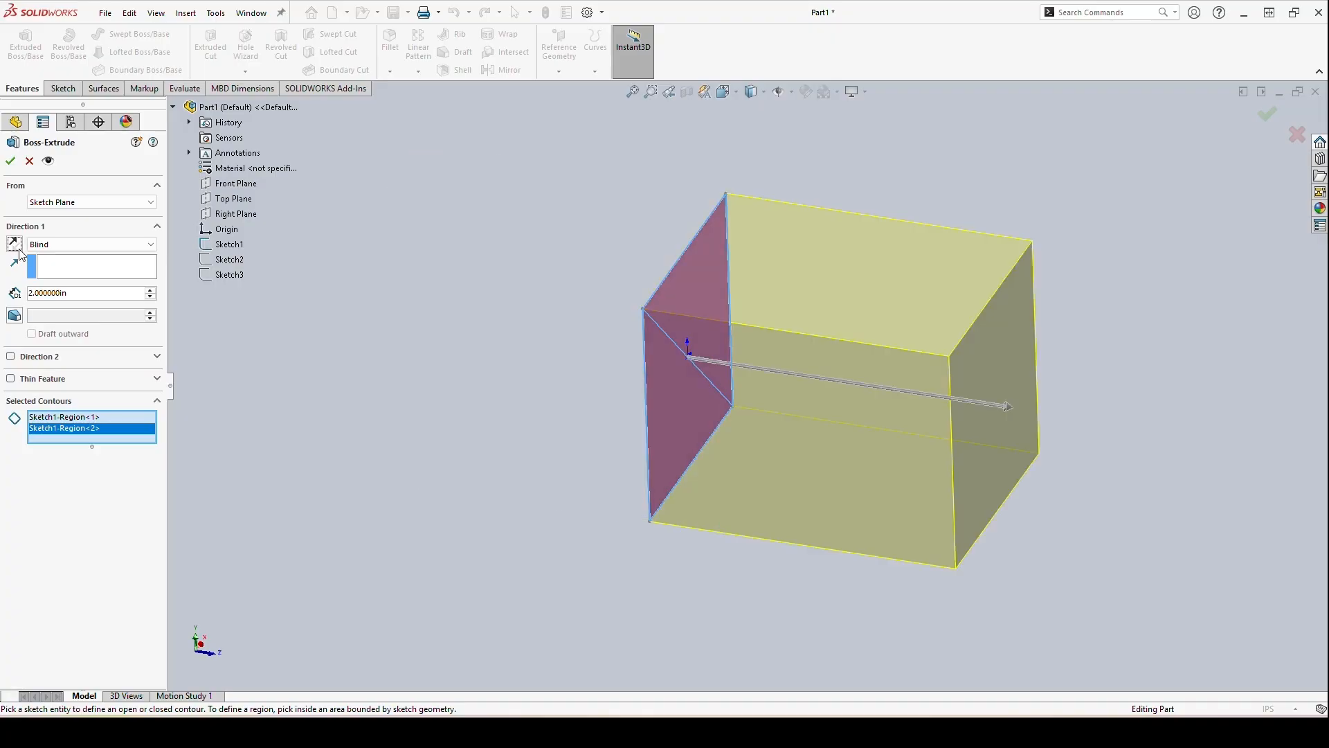
Try the Mid Plane end condition for Direction 1 and return it to Blind
left_click(73, 243)
left_click(76, 302)
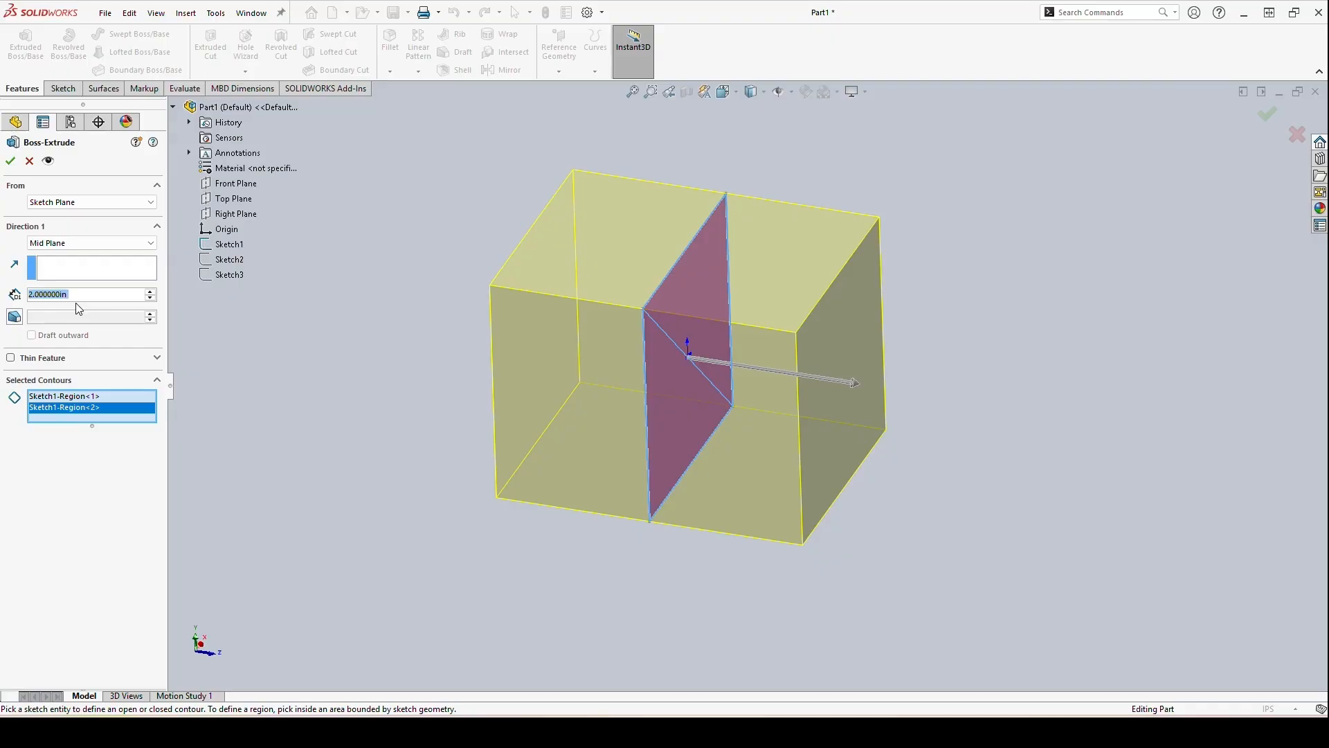
left_click(90, 243)
left_click(62, 253)
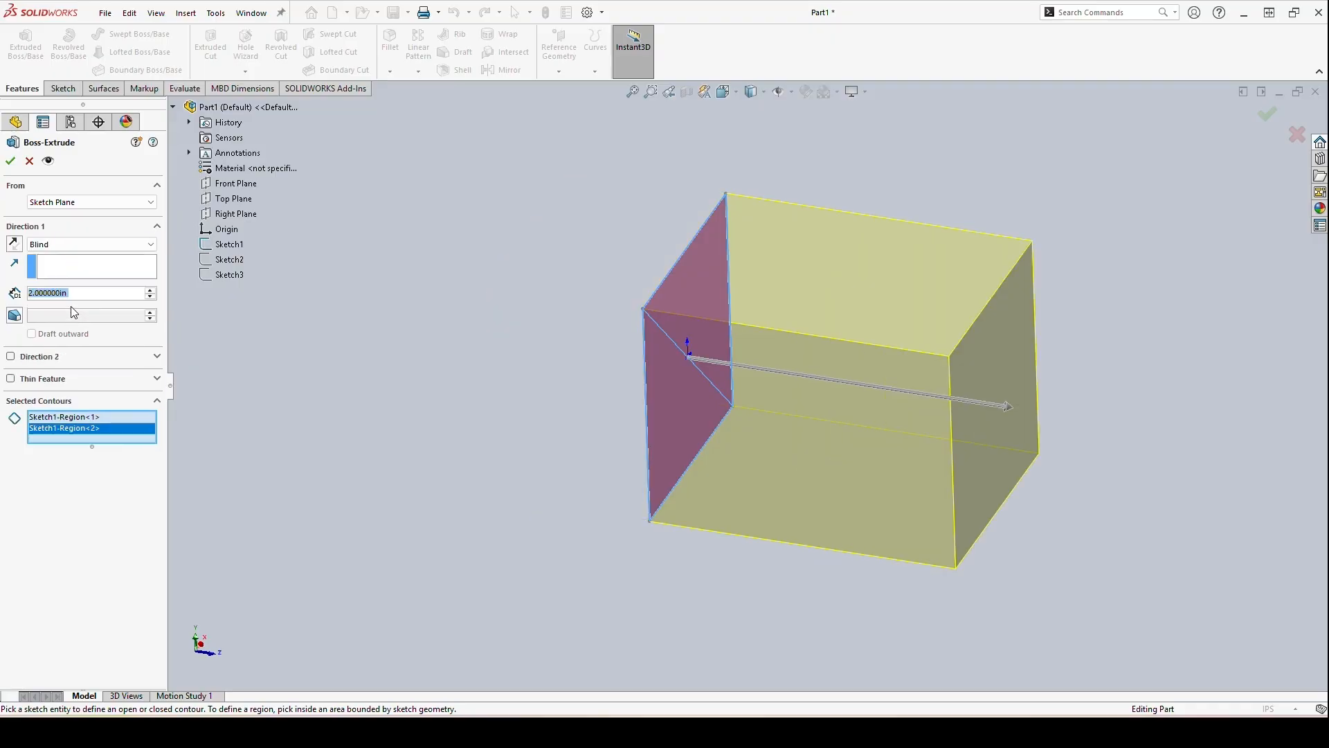
Try a blind Direction 2 extrusion with a depth of 1 in and disable Direction 2 again
left_click(11, 357)
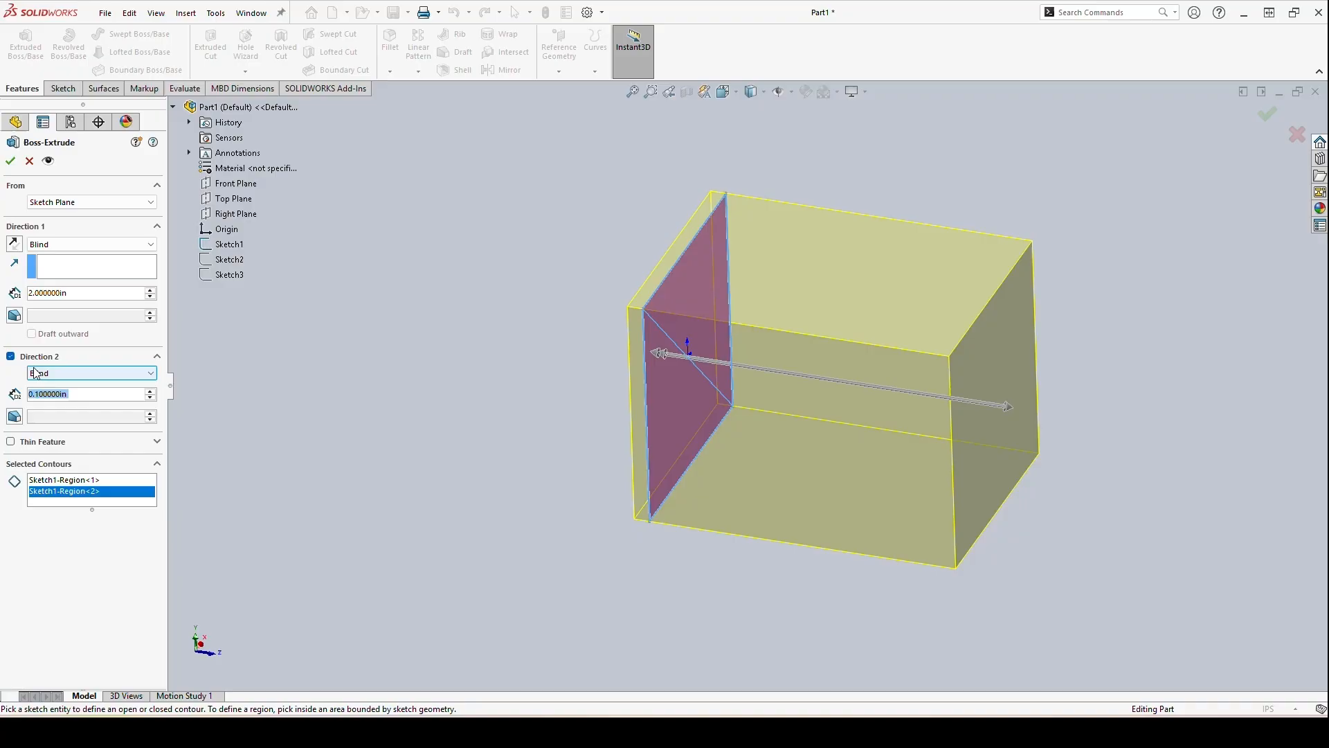
left_click(80, 395)
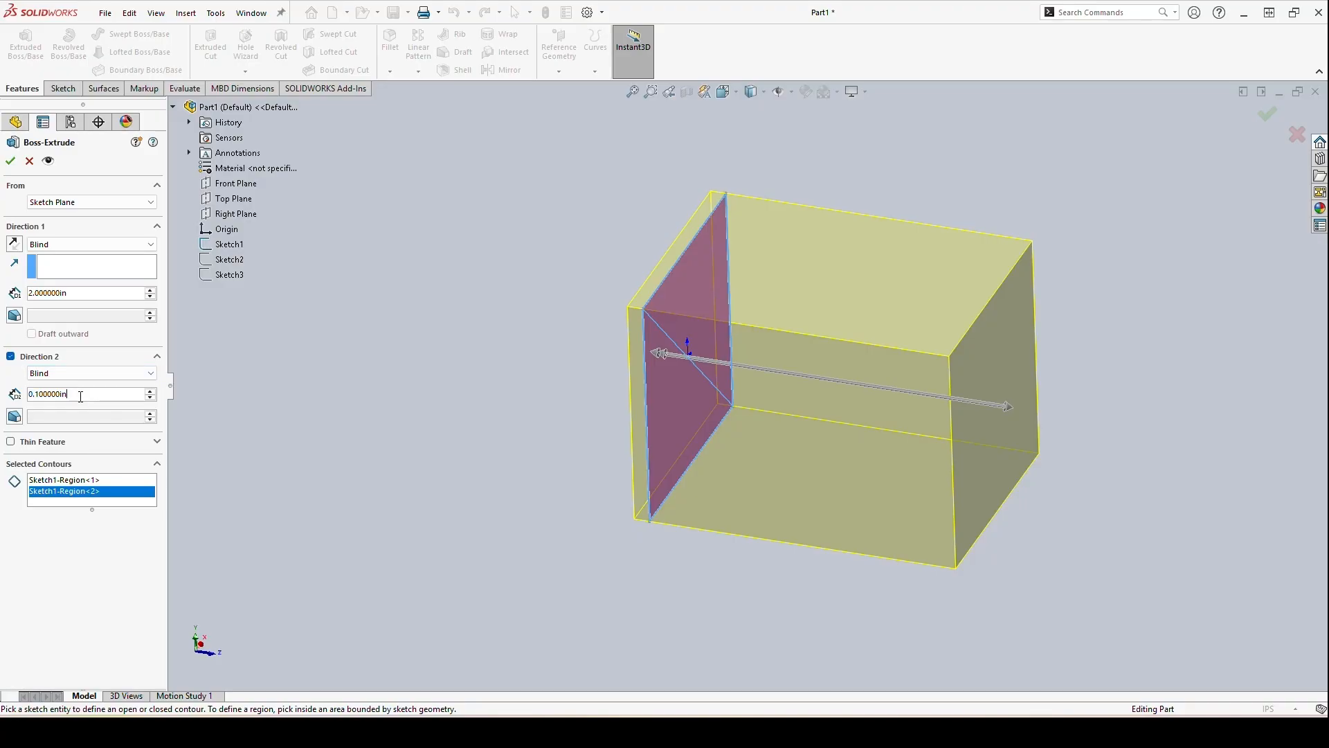
double_click(81, 394)
type("1")
key("Return")
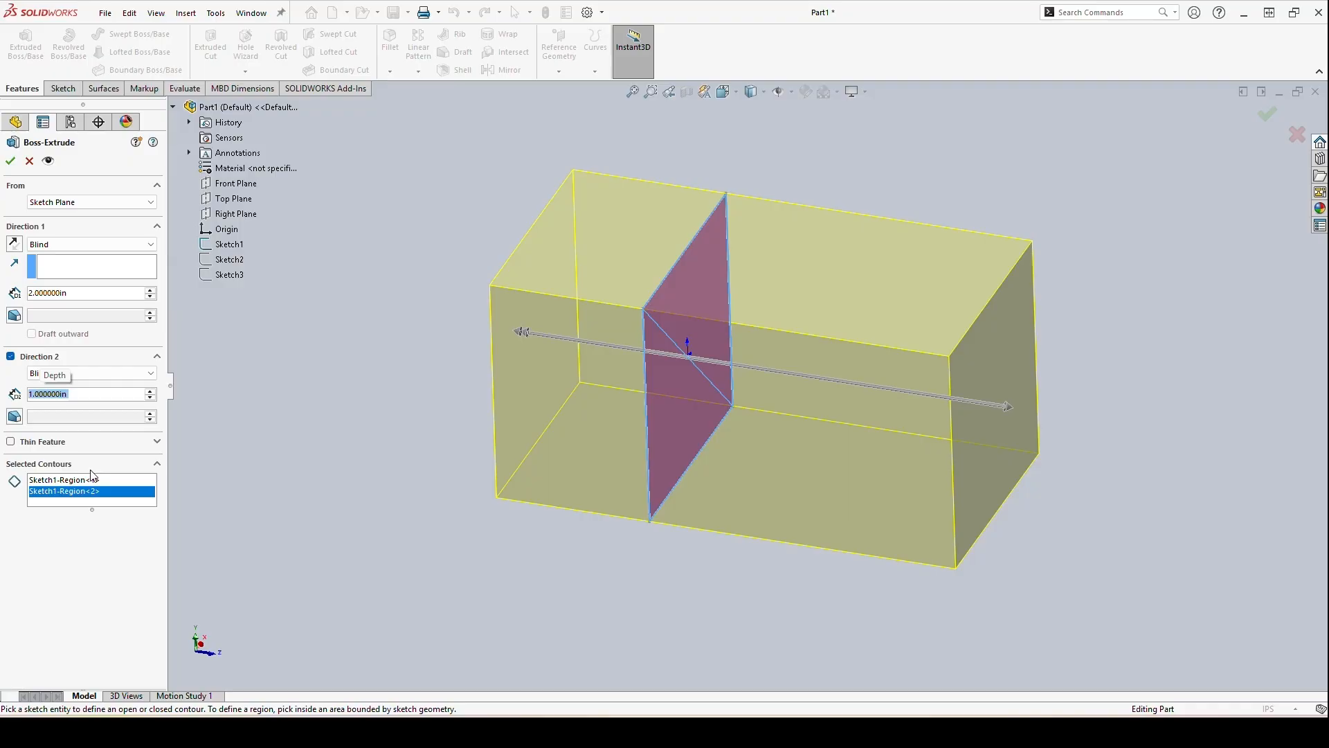
left_click(11, 357)
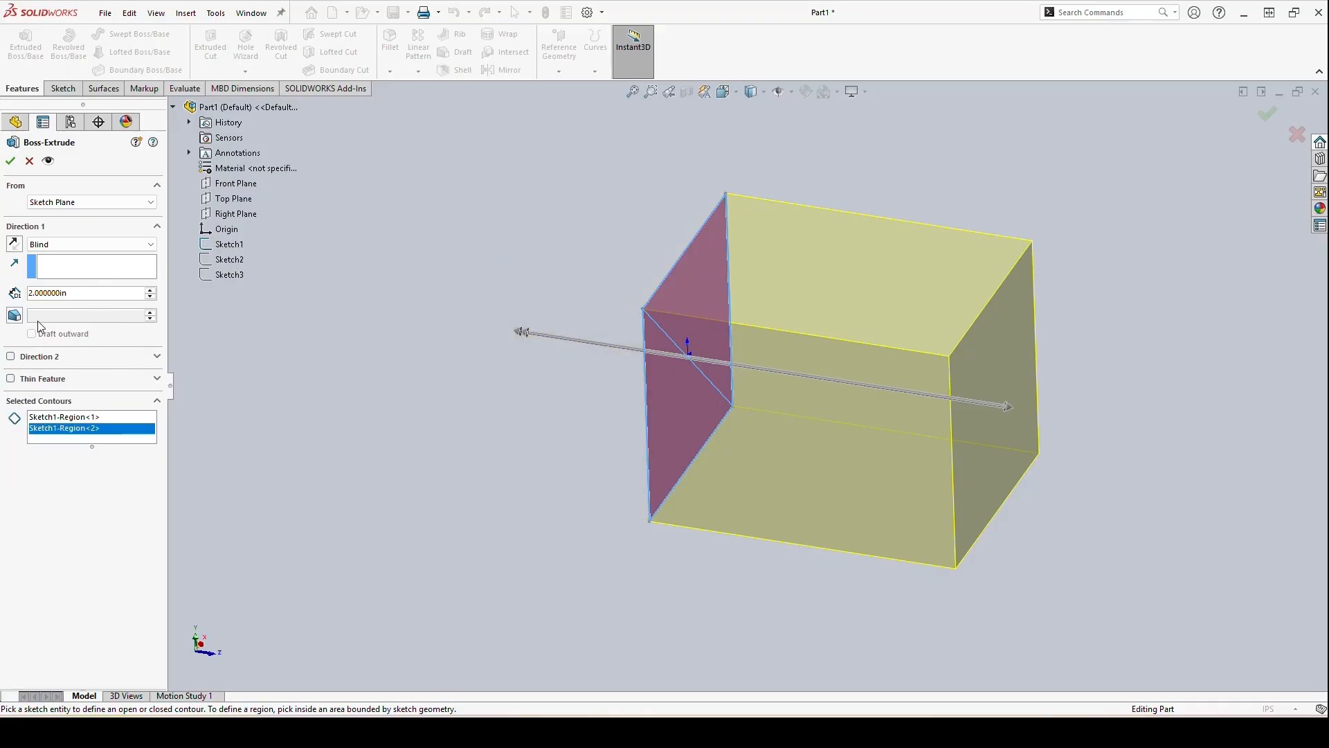
Try a 10-degree draft on the extrusion, both inward and outward, and turn the draft off
left_click(14, 319)
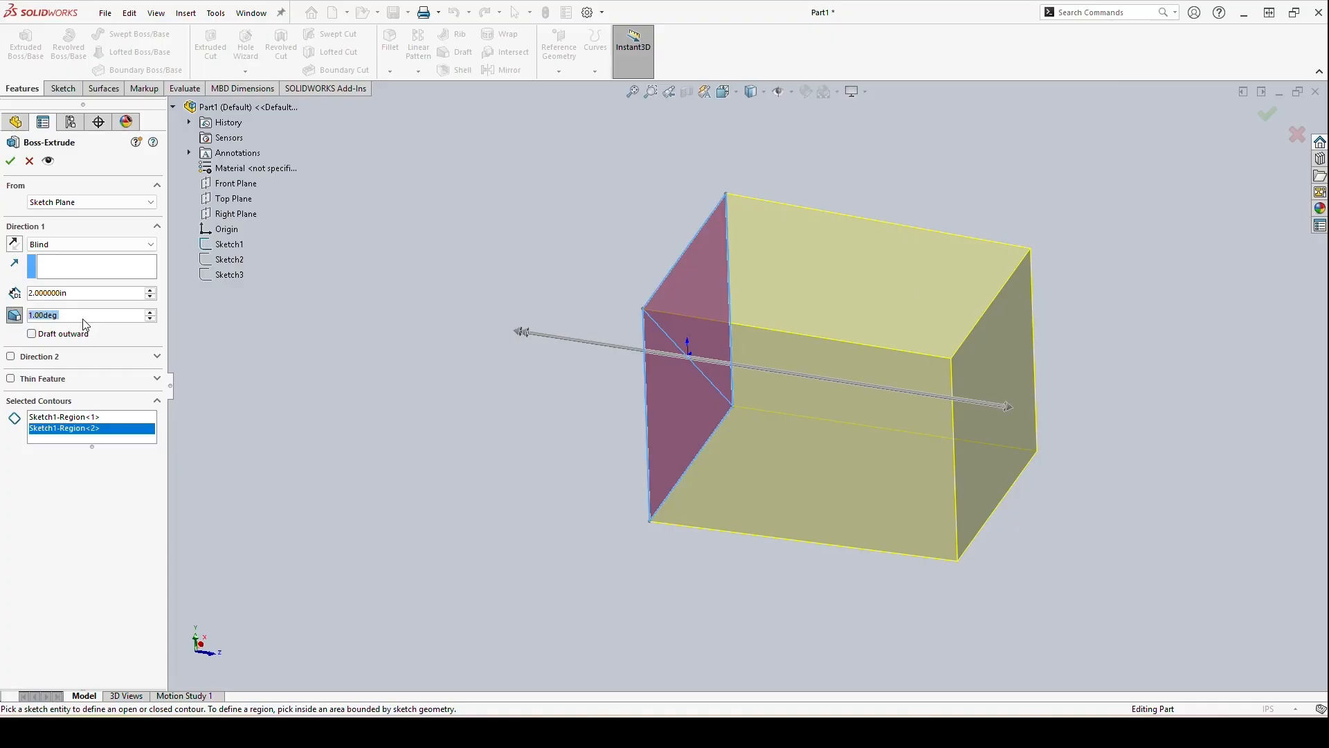
type("10")
key("Return")
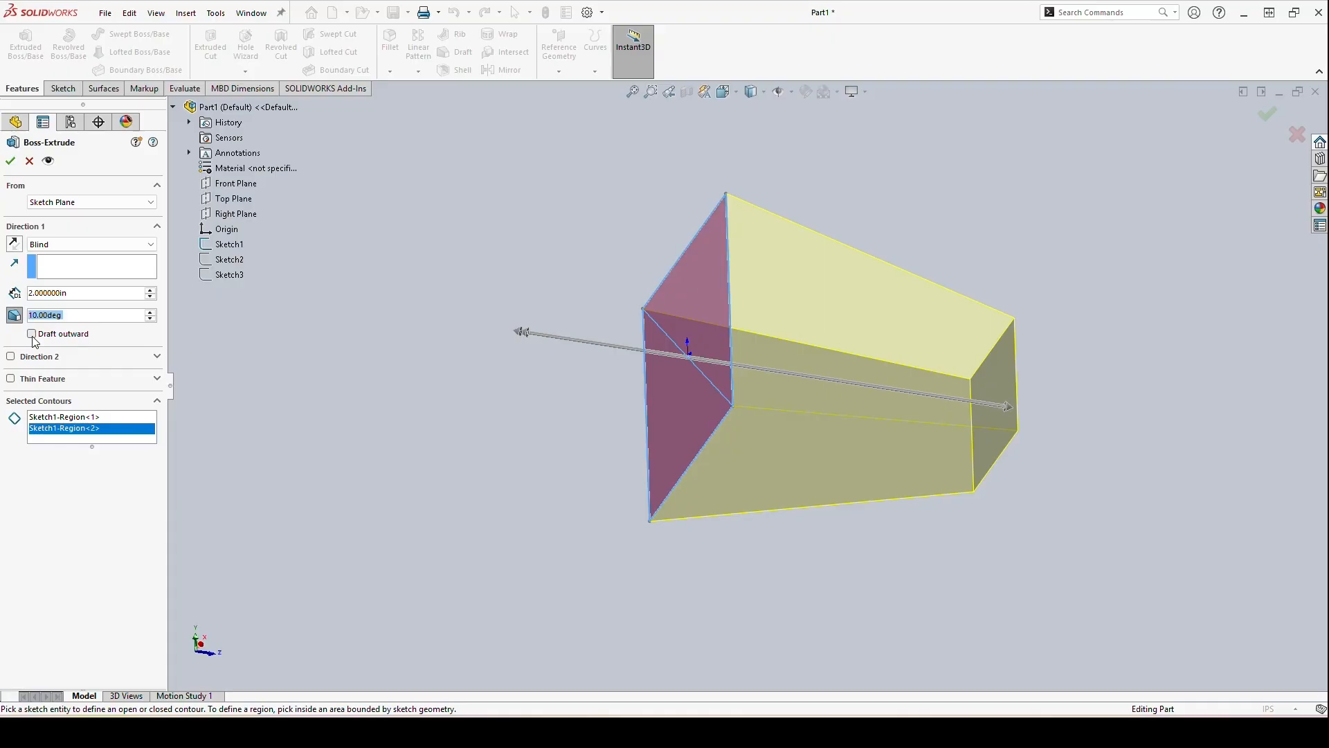
left_click(32, 336)
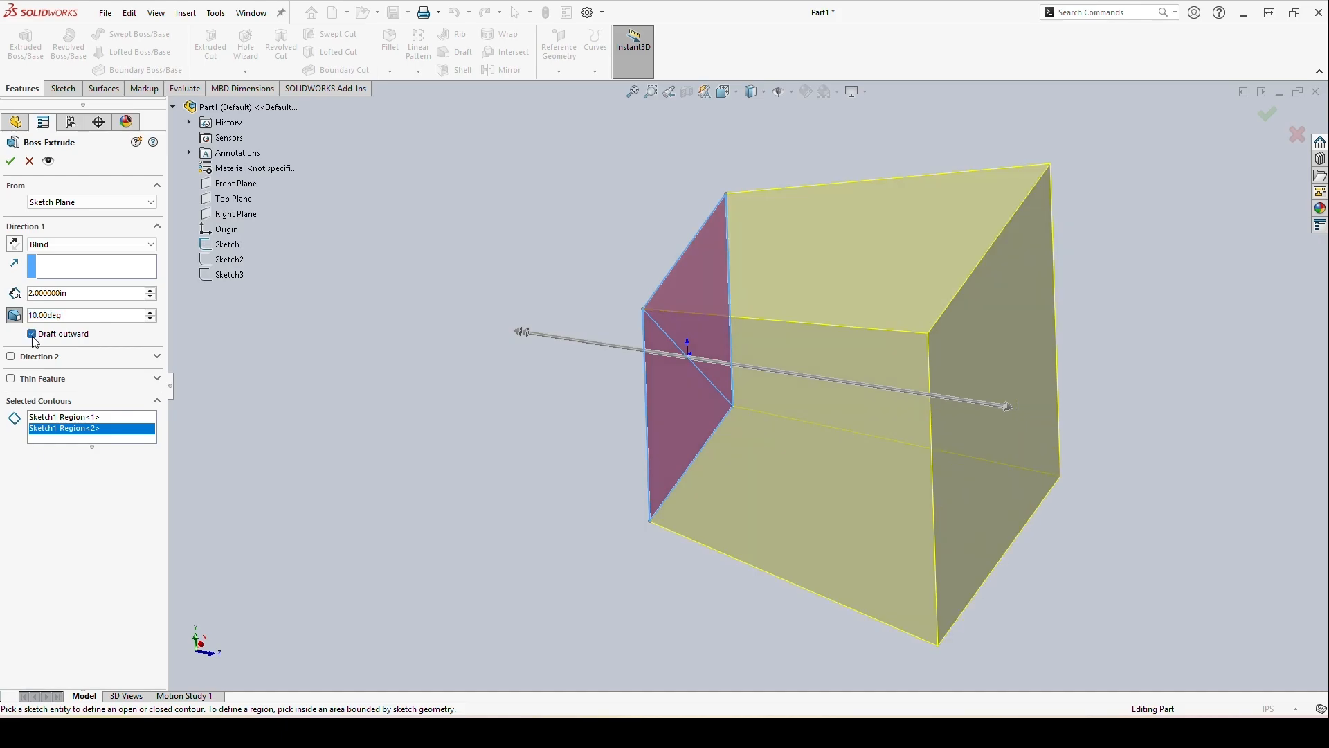
left_click(32, 334)
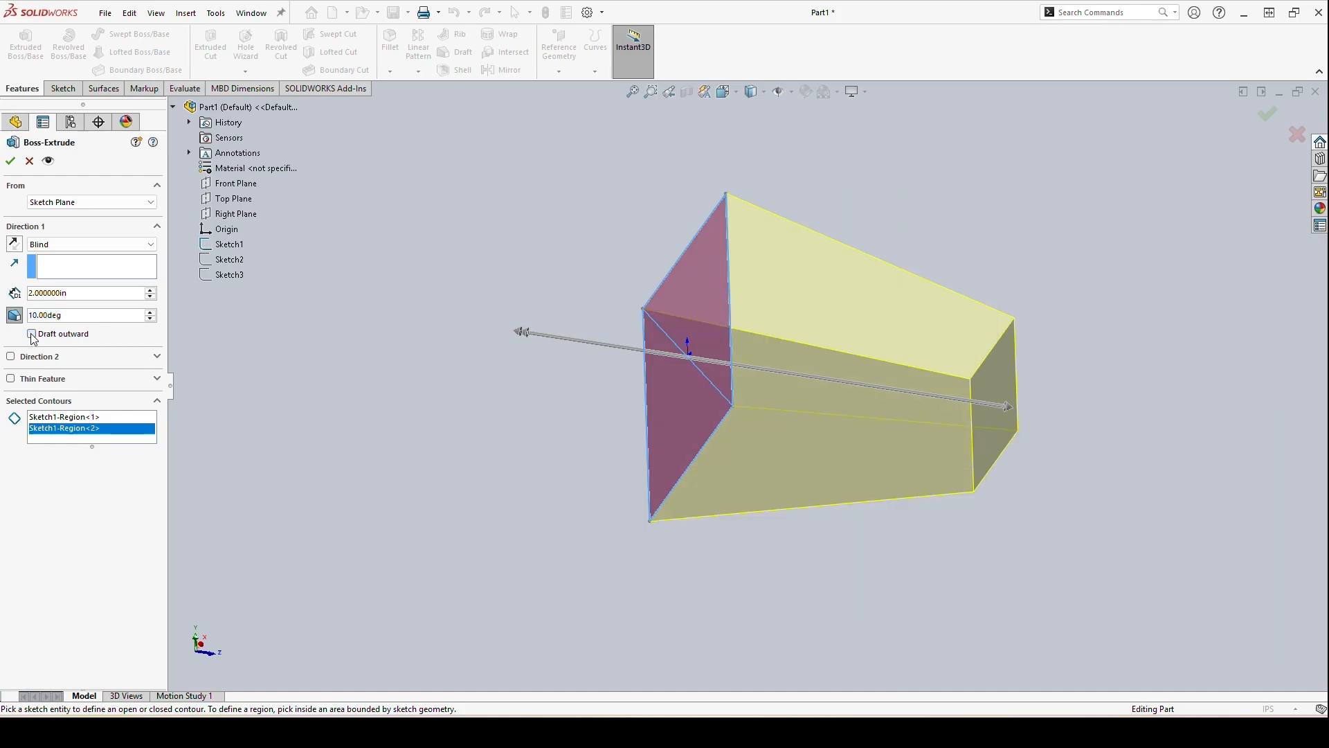
left_click(14, 315)
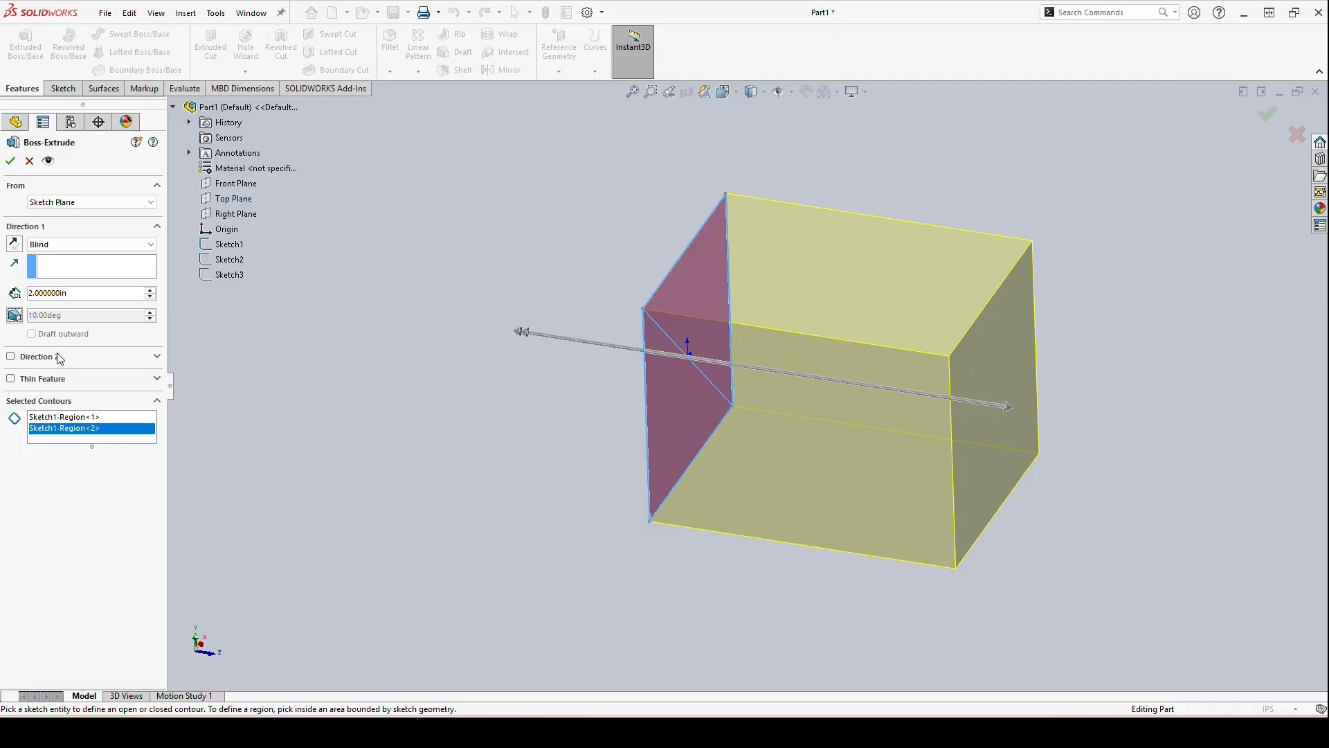
Enable Thin Feature for the extrusion and reverse the One-Direction wall thickness to the inside of the sketch outline
left_click(159, 385)
left_click(11, 380)
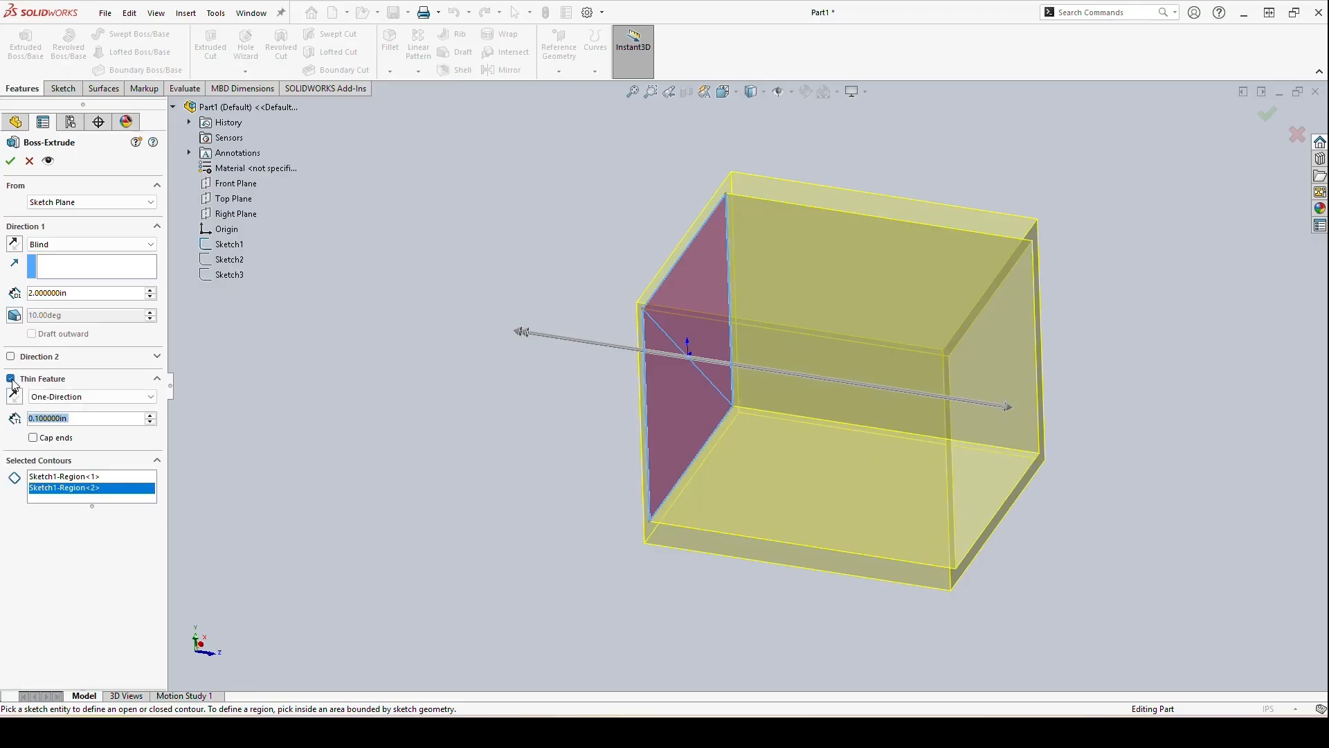
middle_click_drag(690, 506, 798, 371)
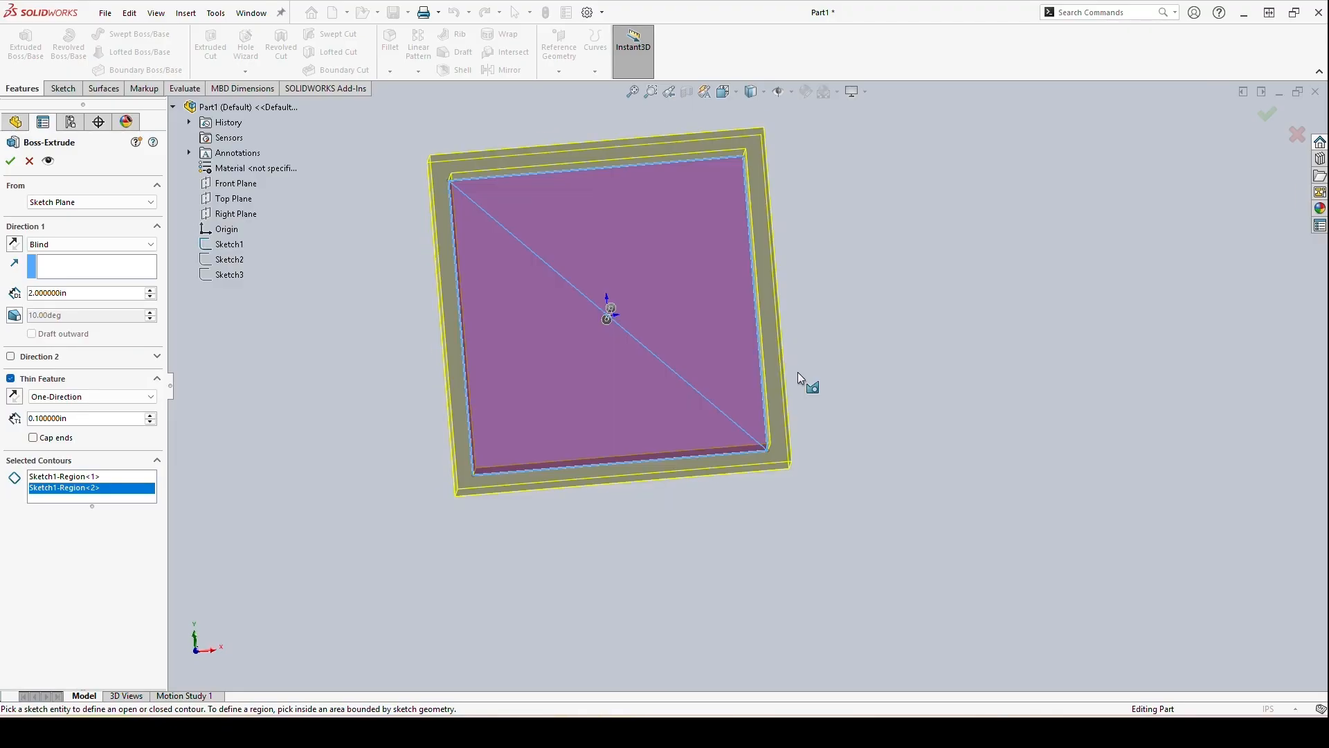
left_click(15, 395)
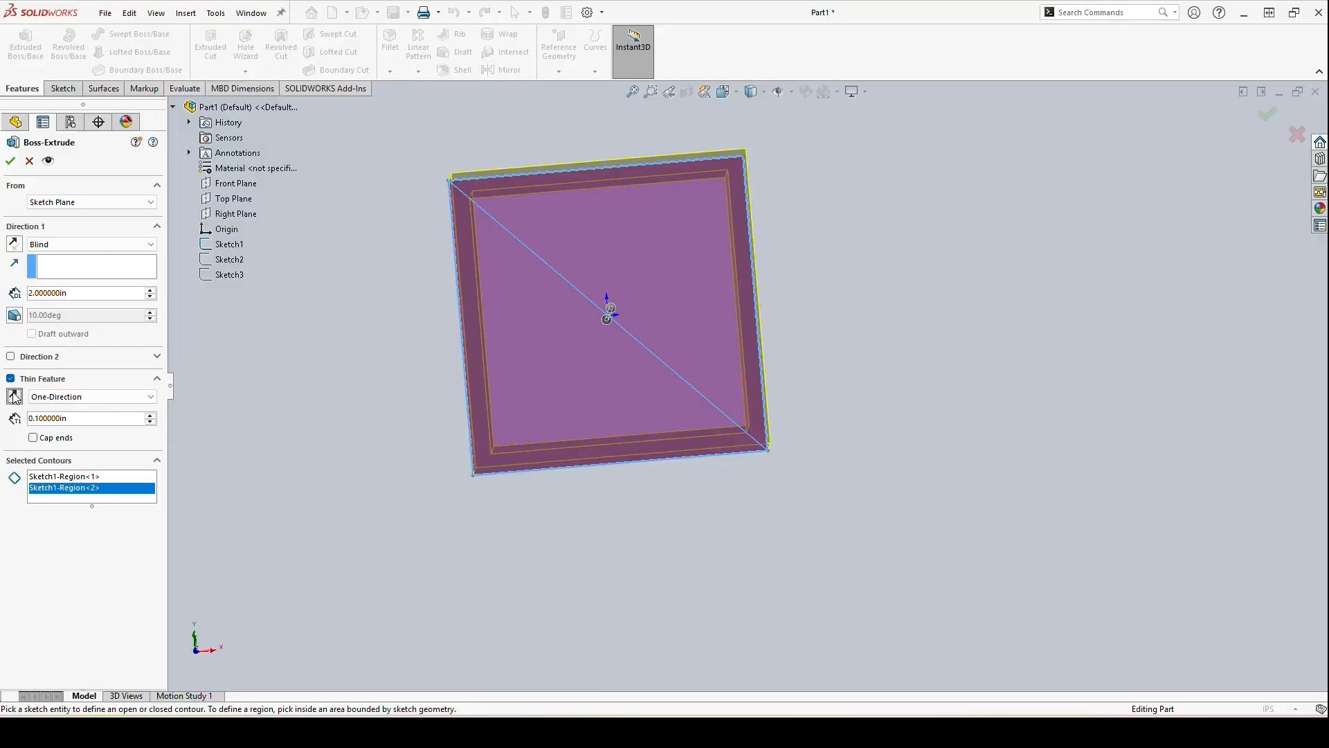
Try the Mid-Plane thin wall type and set the thin feature to Two-Direction
left_click(55, 399)
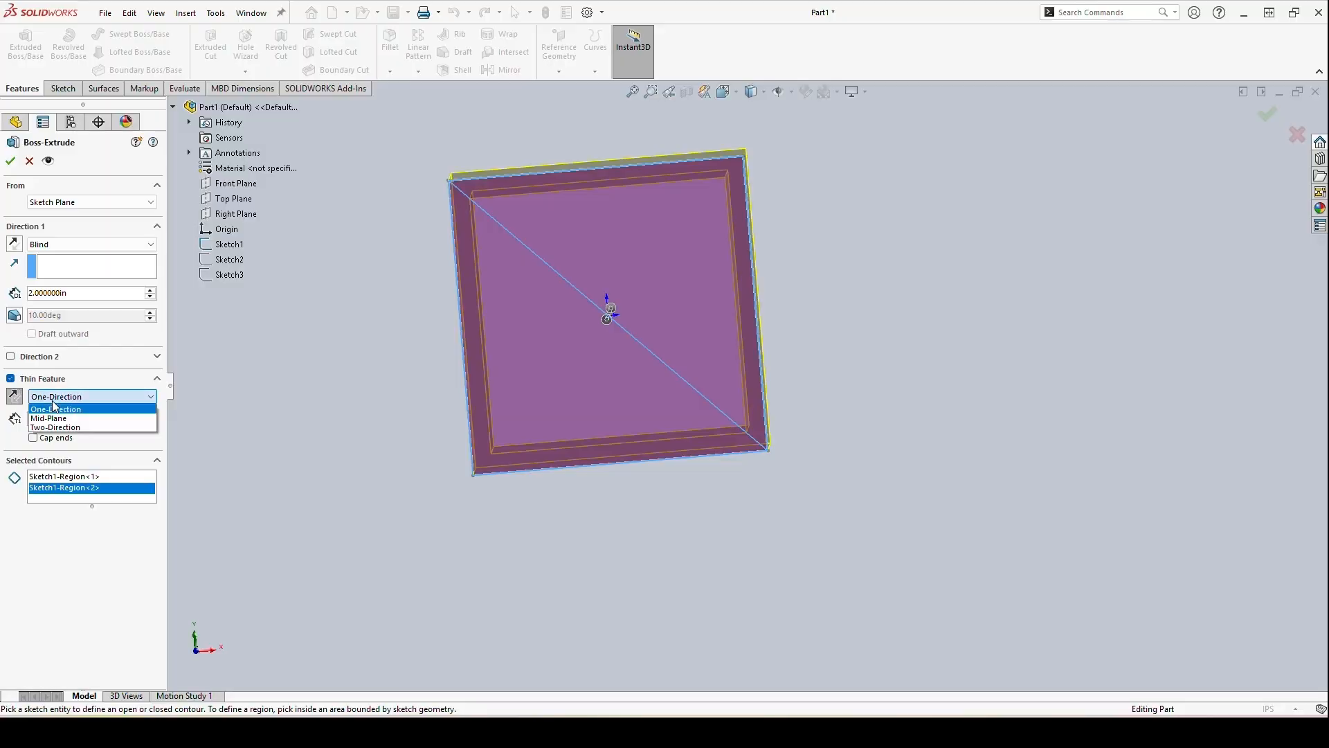
left_click(62, 418)
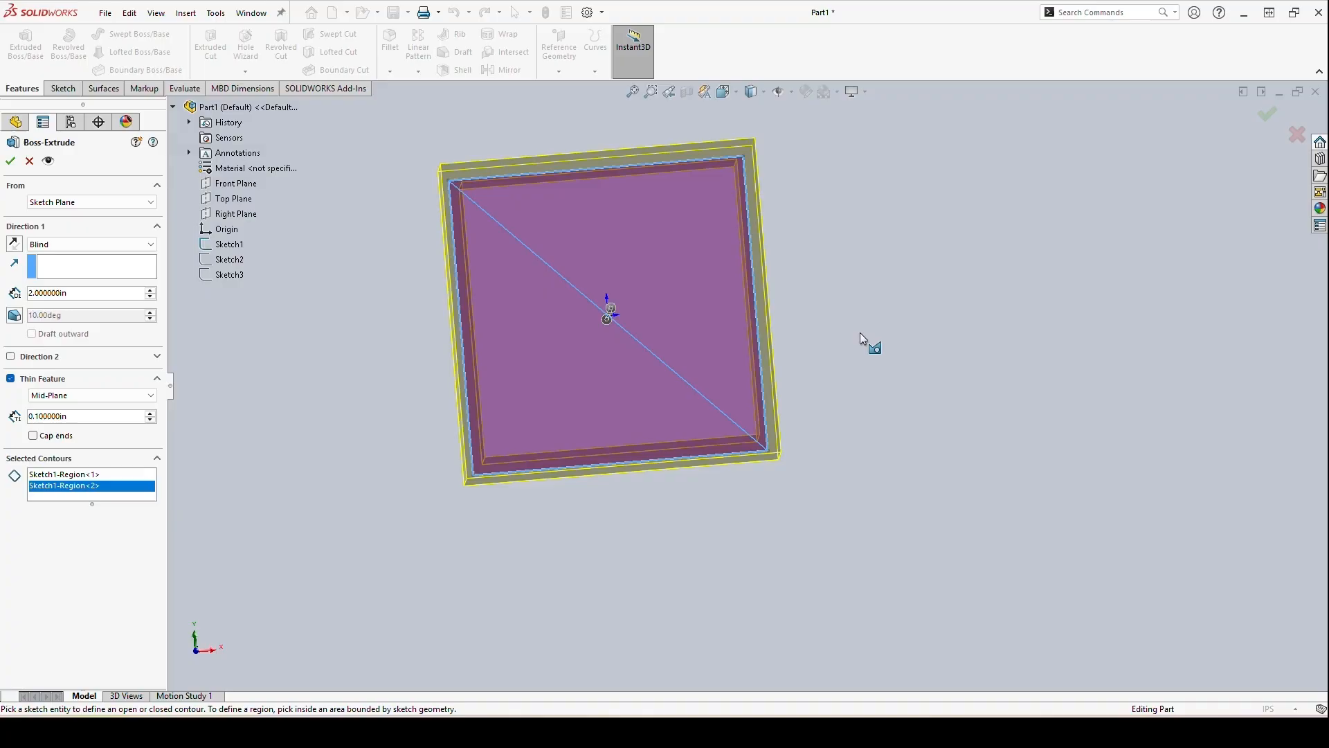
left_click(98, 401)
left_click(98, 429)
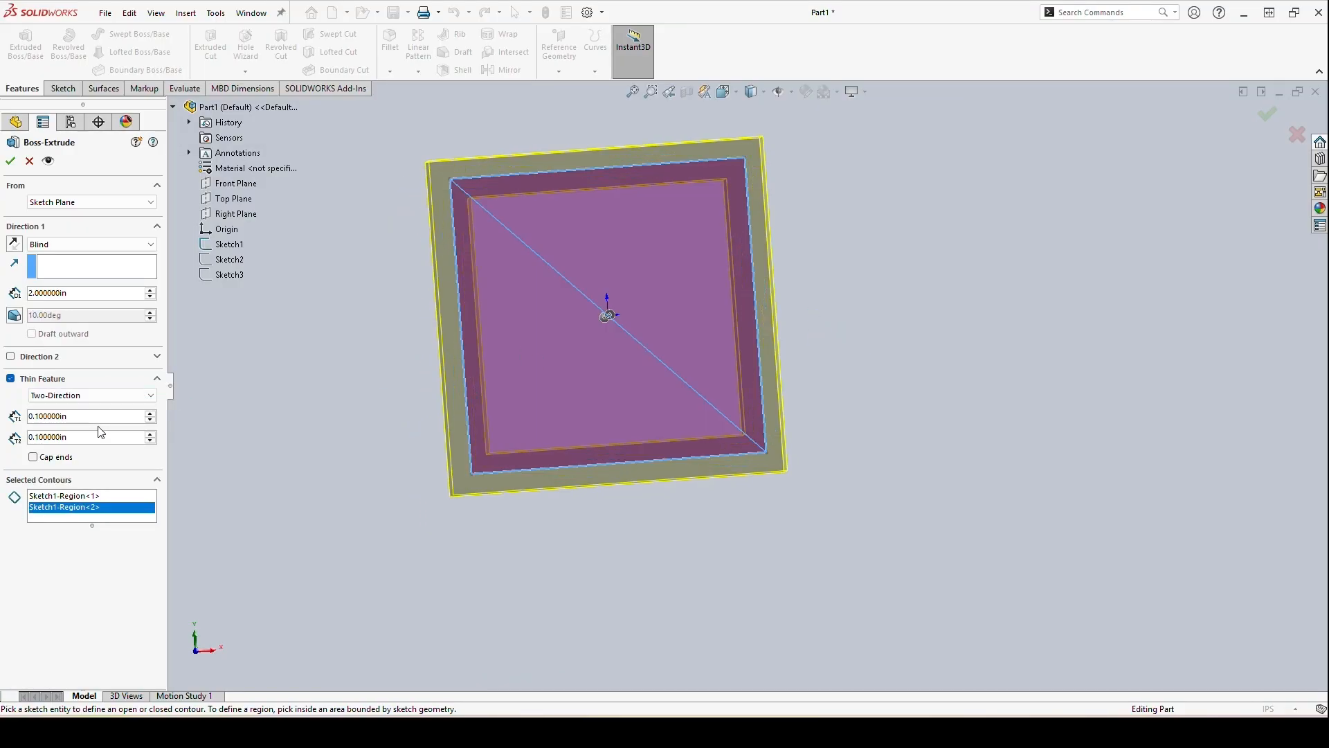
Try a thin feature Direction 1 thickness of 1 in and return it to 0.1 in
left_click_drag(76, 416, 26, 414)
type("1")
key("Return")
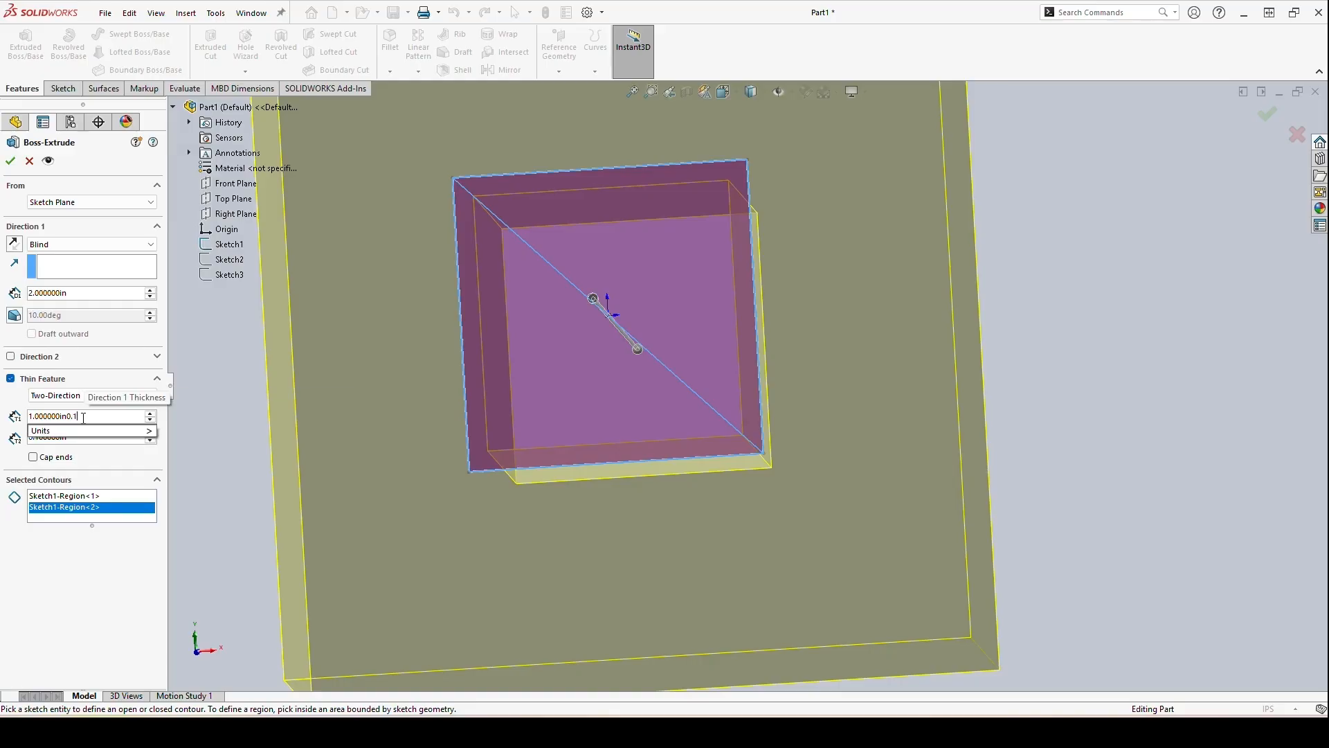
scroll(83, 417, "up", 1)
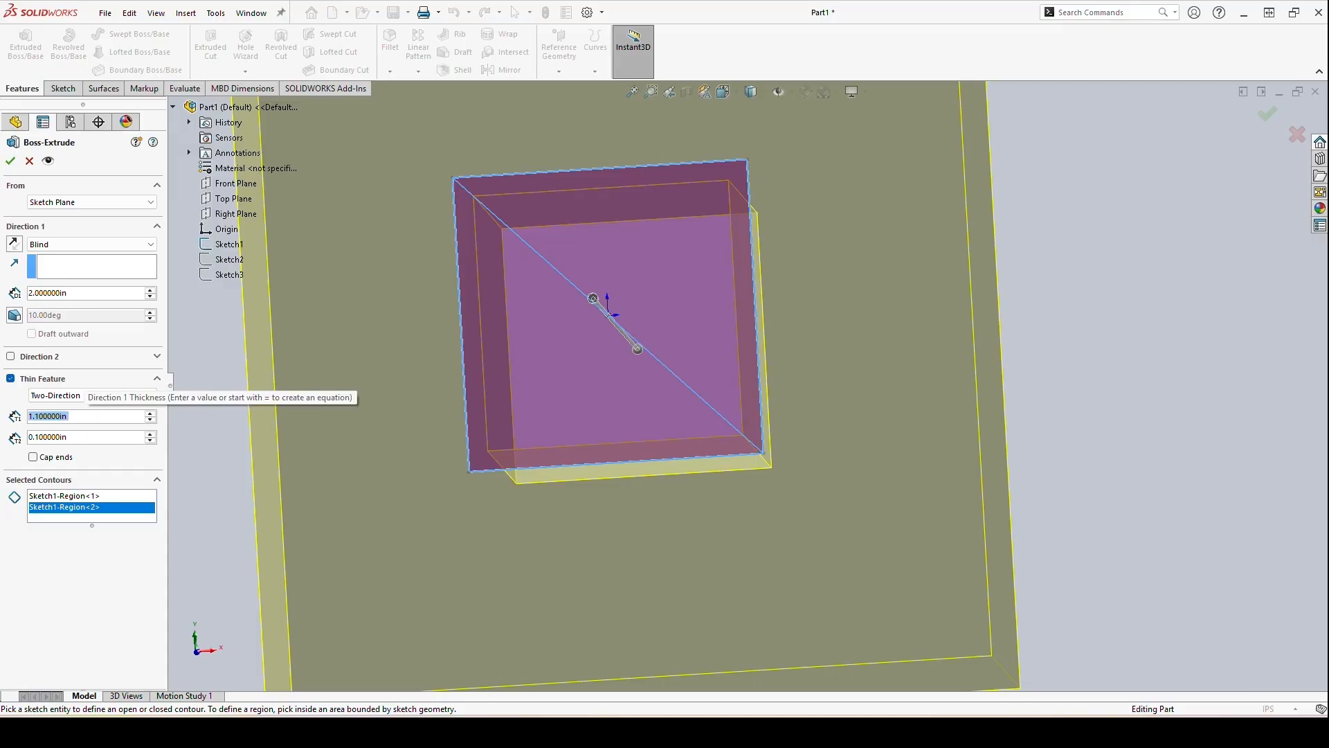
type("0.1")
key("Return")
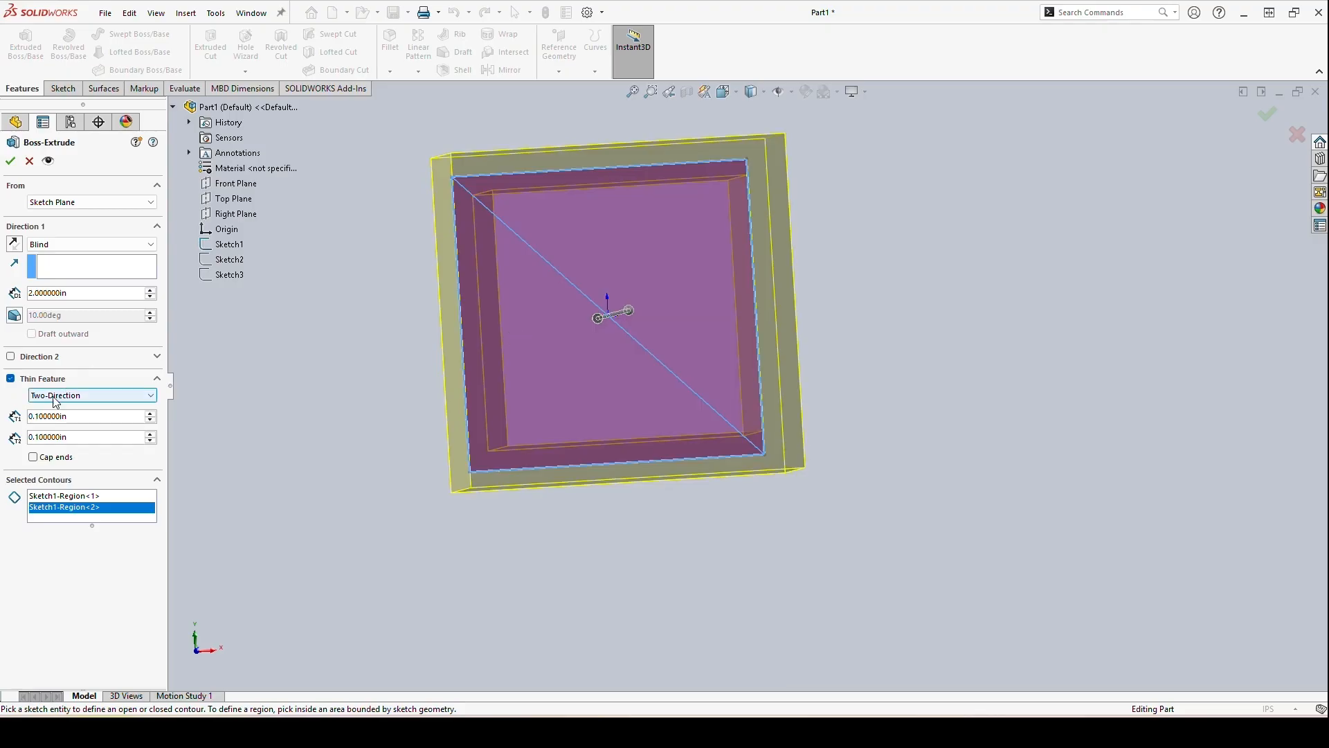
Try a thin feature Direction 1 thickness of 0.005 in and turn Thin Feature off
left_click(74, 416)
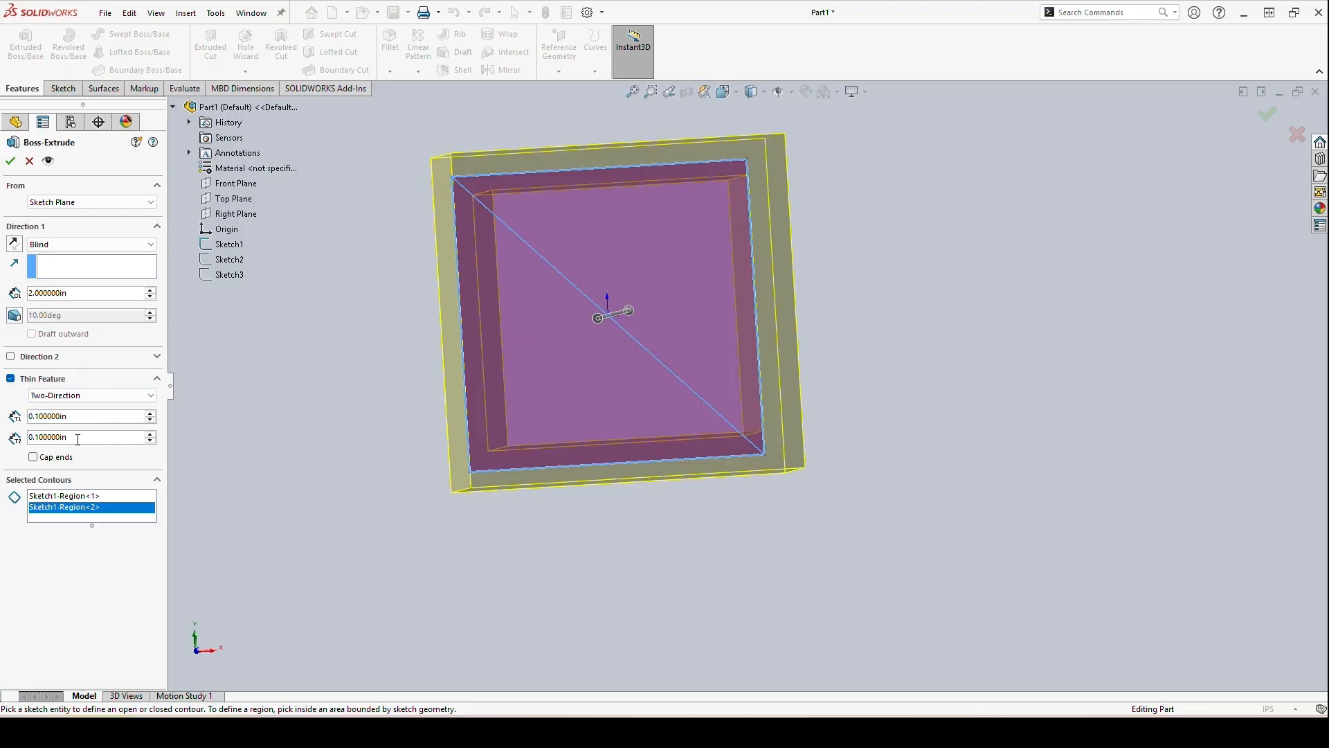
left_click_drag(79, 420, 24, 420)
type("0.0")
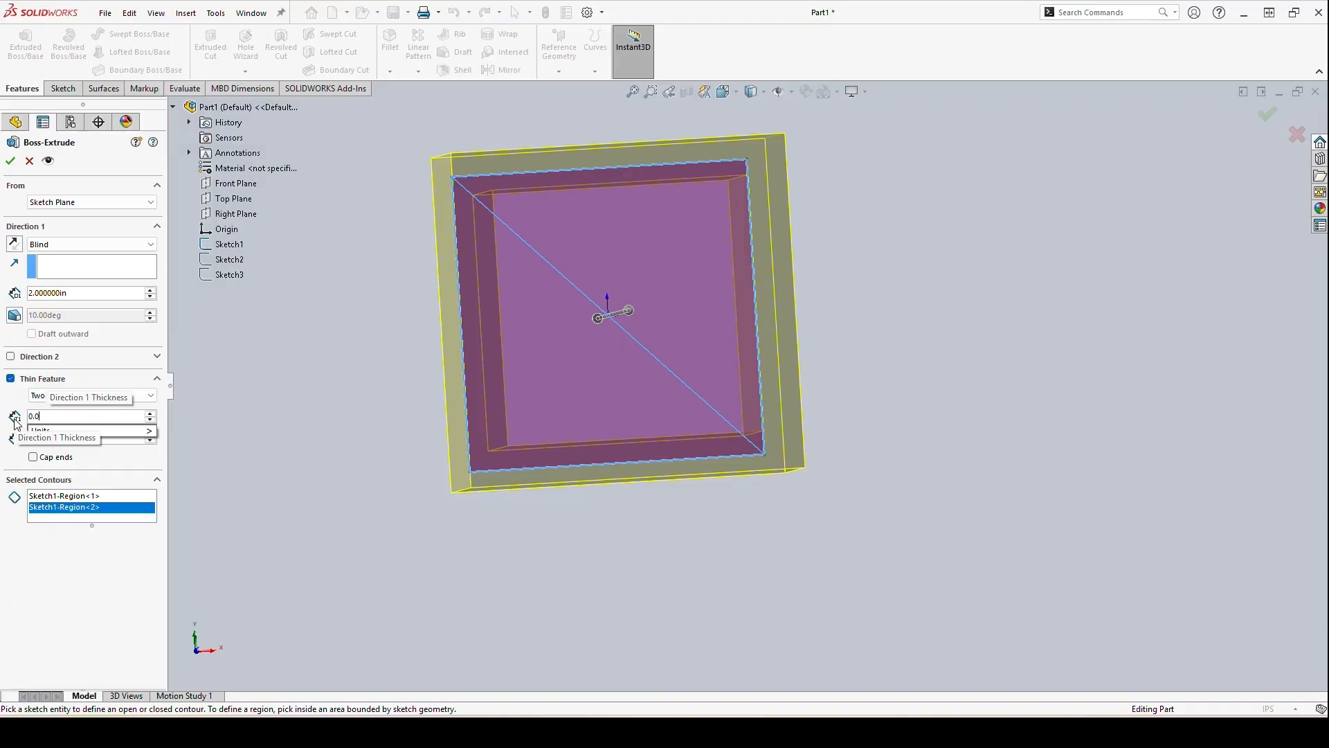
type("05")
key("Return")
middle_click_drag(527, 416, 498, 401)
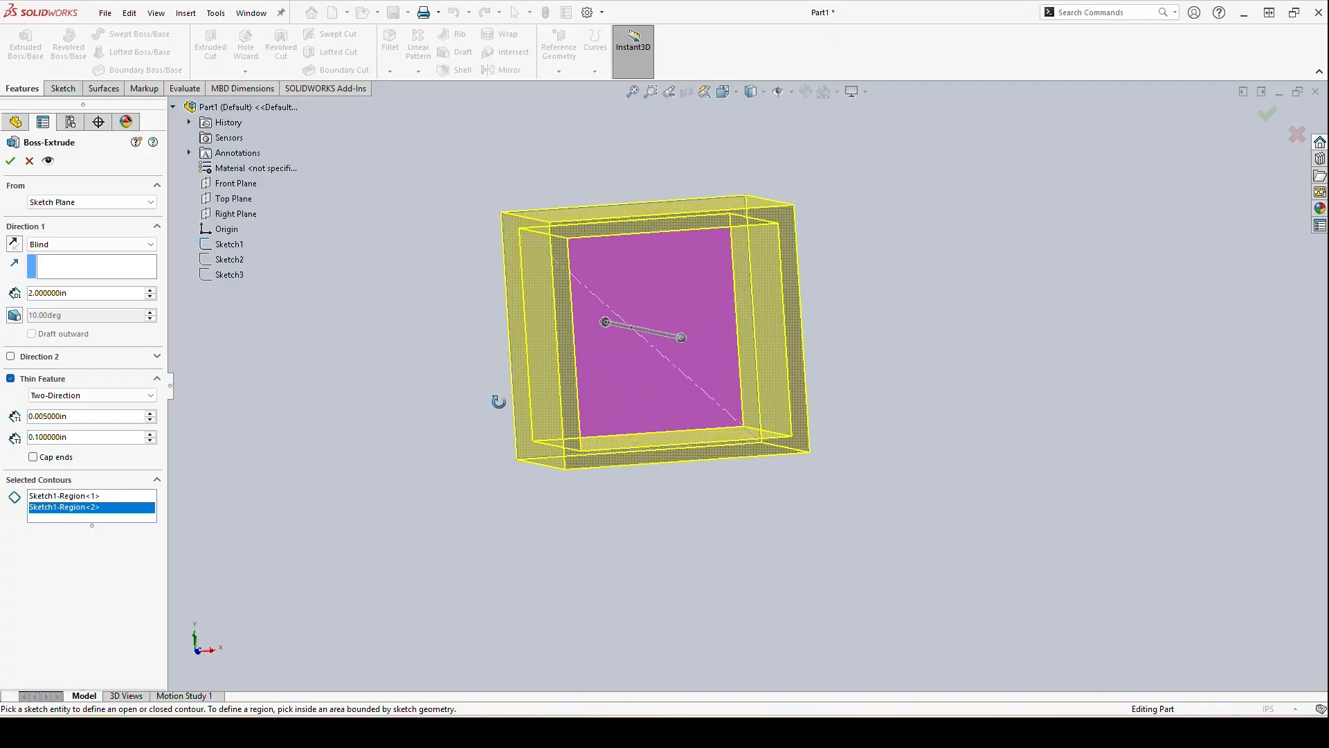
left_click_drag(75, 437, 36, 438)
middle_click_drag(830, 360, 842, 386)
left_click(11, 378)
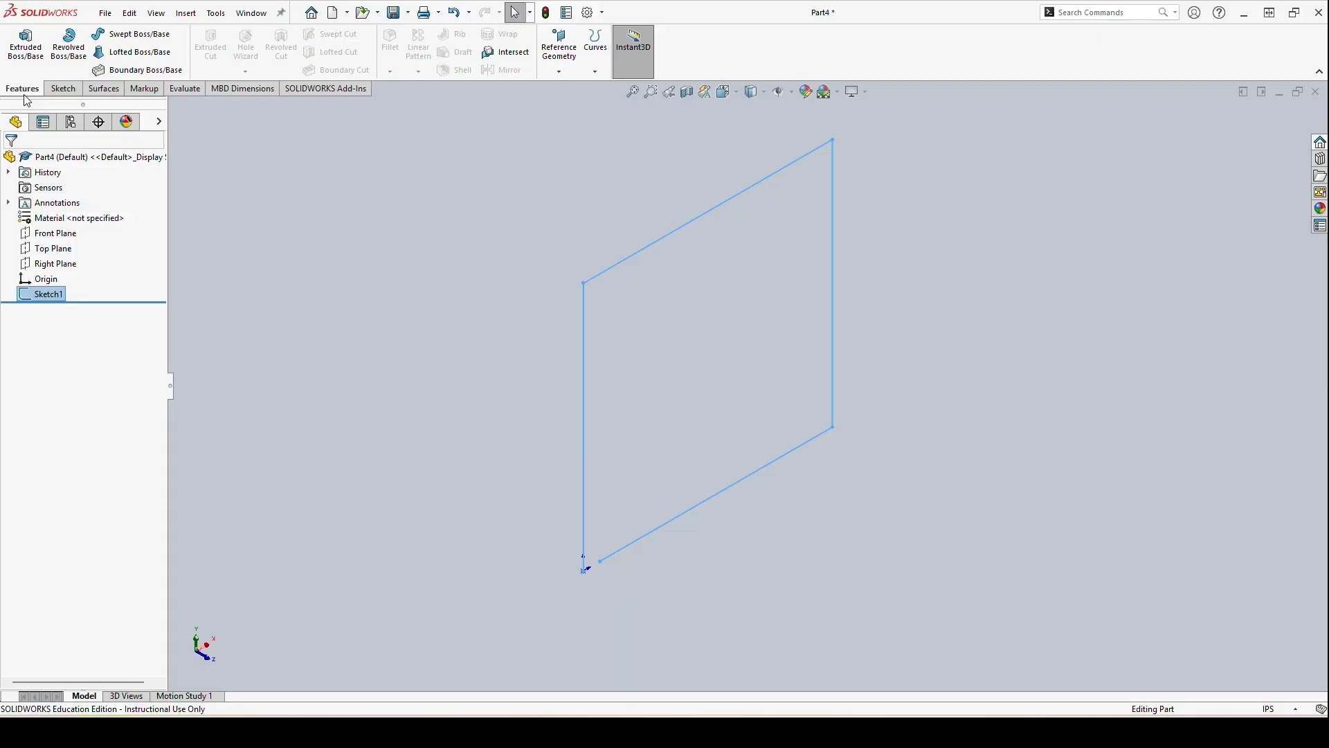
Switch to the part with the open profile, start a Boss-Extrude of its Sketch1 and reverse the One-Direction wall to the outside
left_click(26, 42)
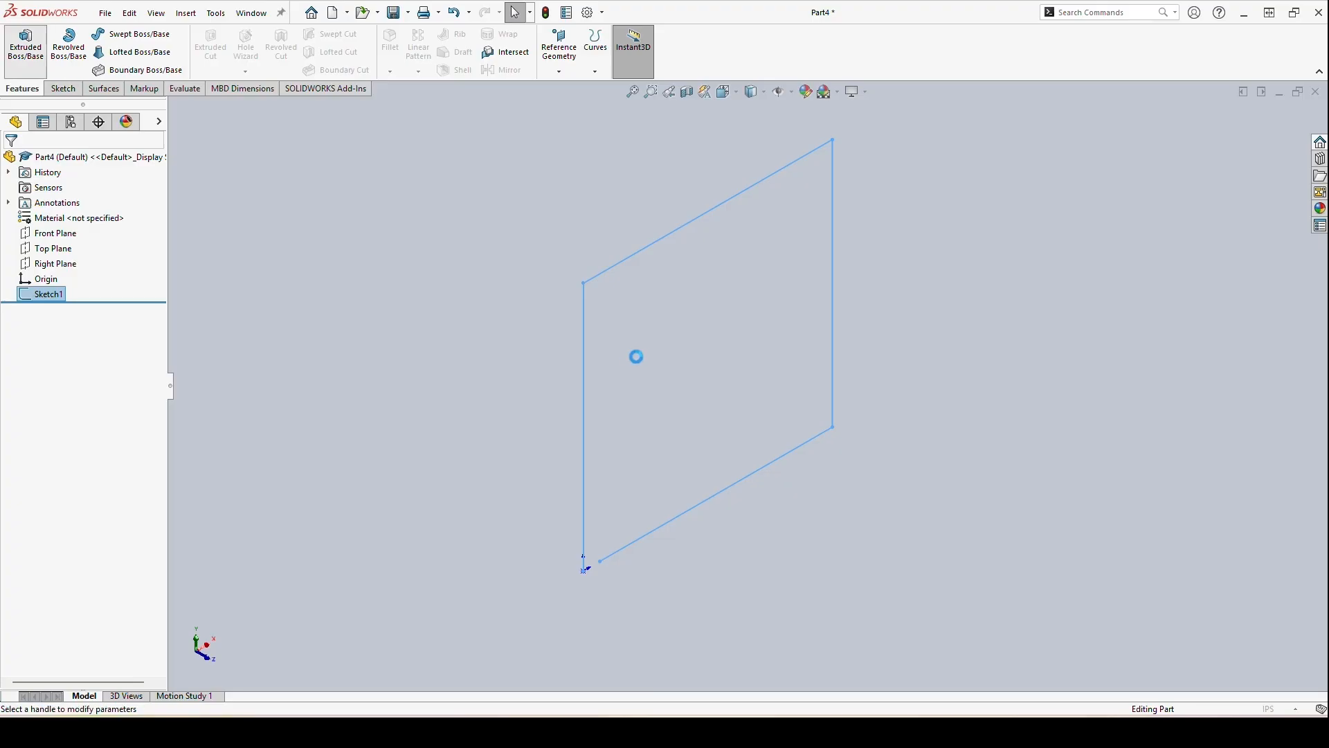
left_click(69, 460)
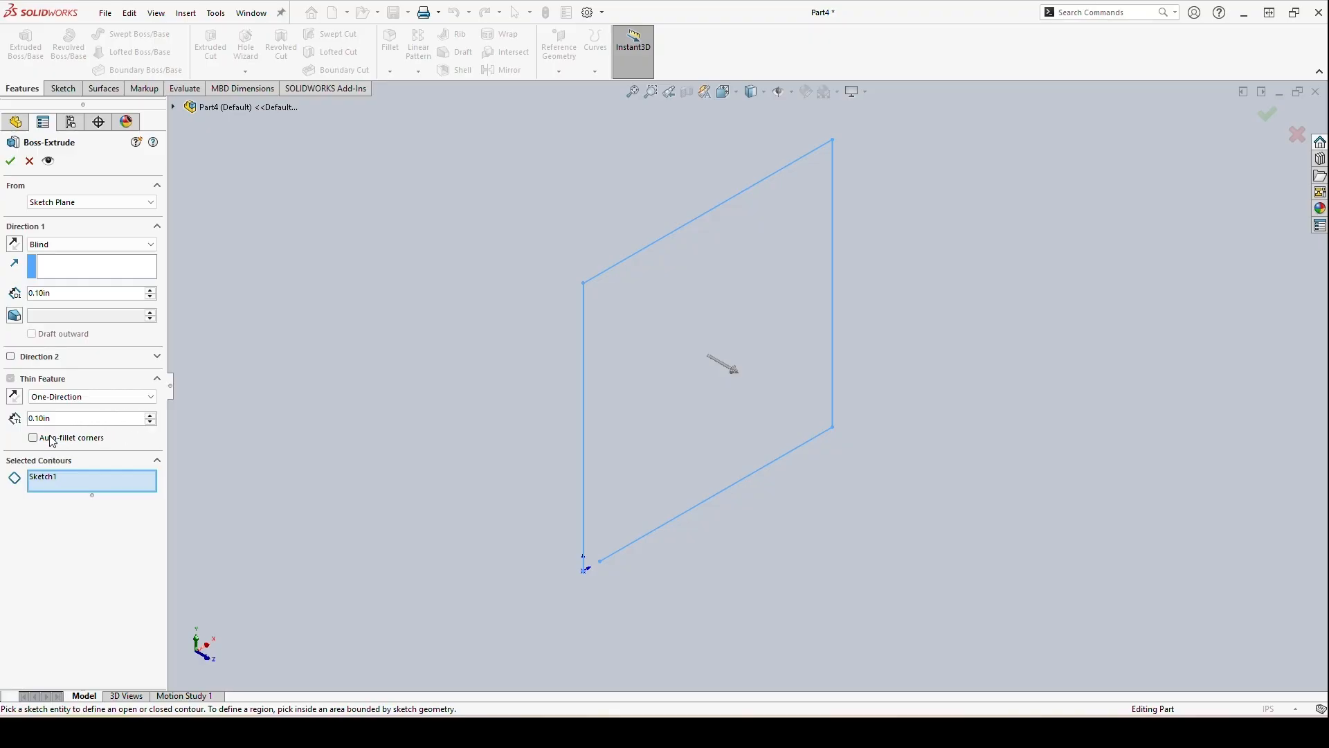
left_click(123, 418)
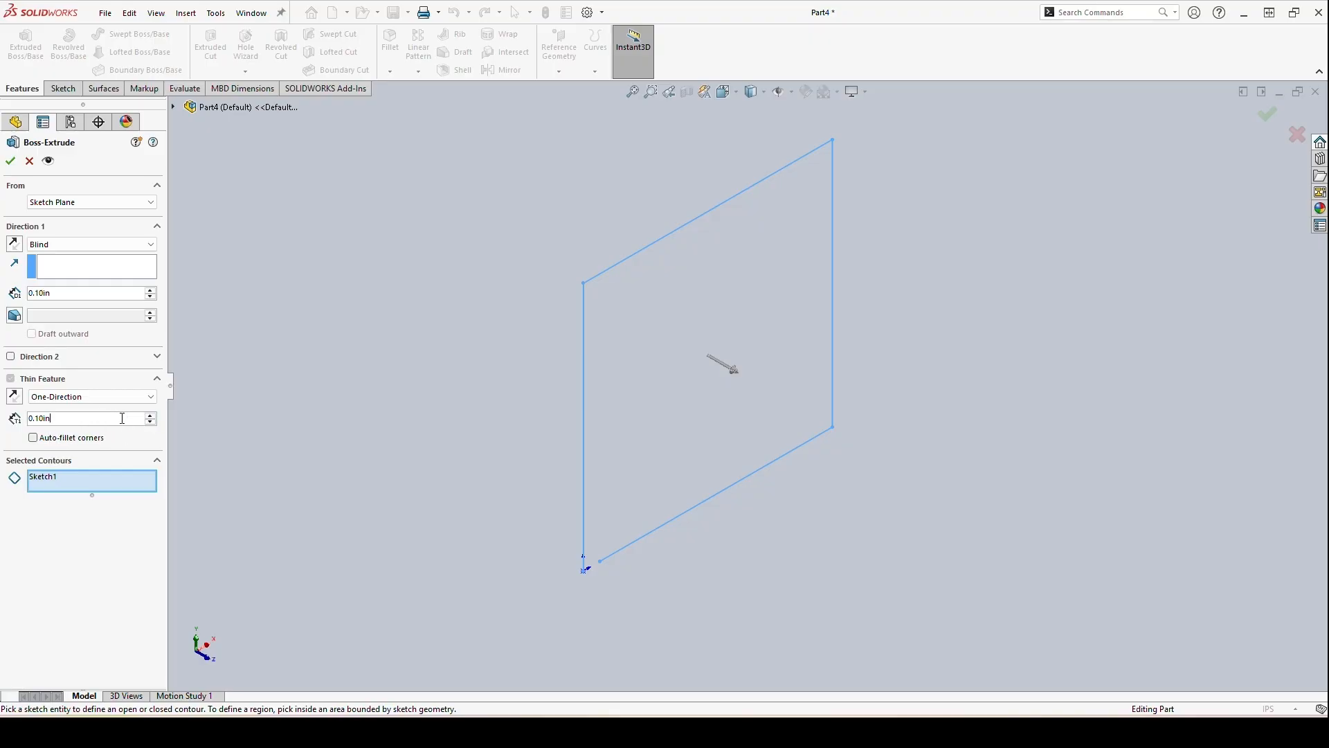
left_click(14, 396)
mouse_move(647, 386)
middle_mouse_down()
mouse_move(623, 398)
mouse_move(540, 335)
mouse_move(664, 404)
mouse_move(676, 431)
mouse_move(733, 312)
mouse_move(720, 325)
middle_mouse_up()
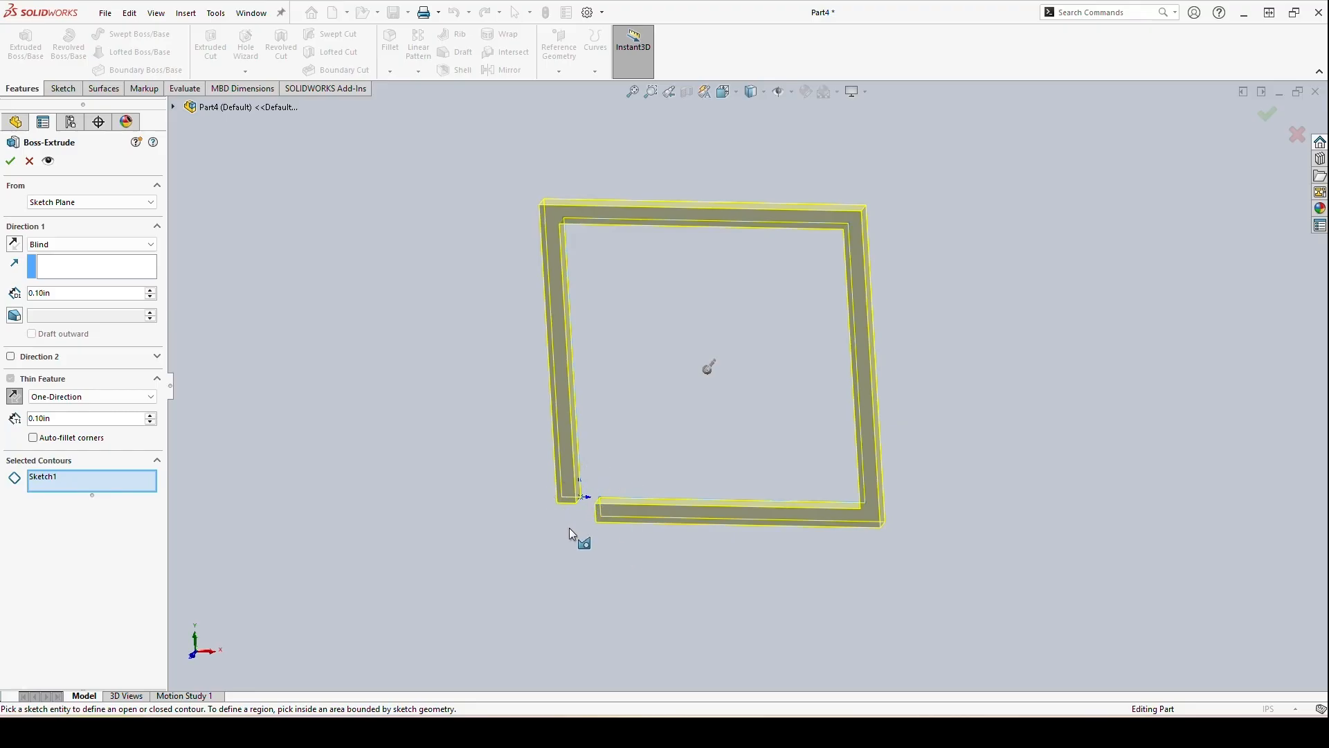
left_click_drag(593, 543, 567, 532)
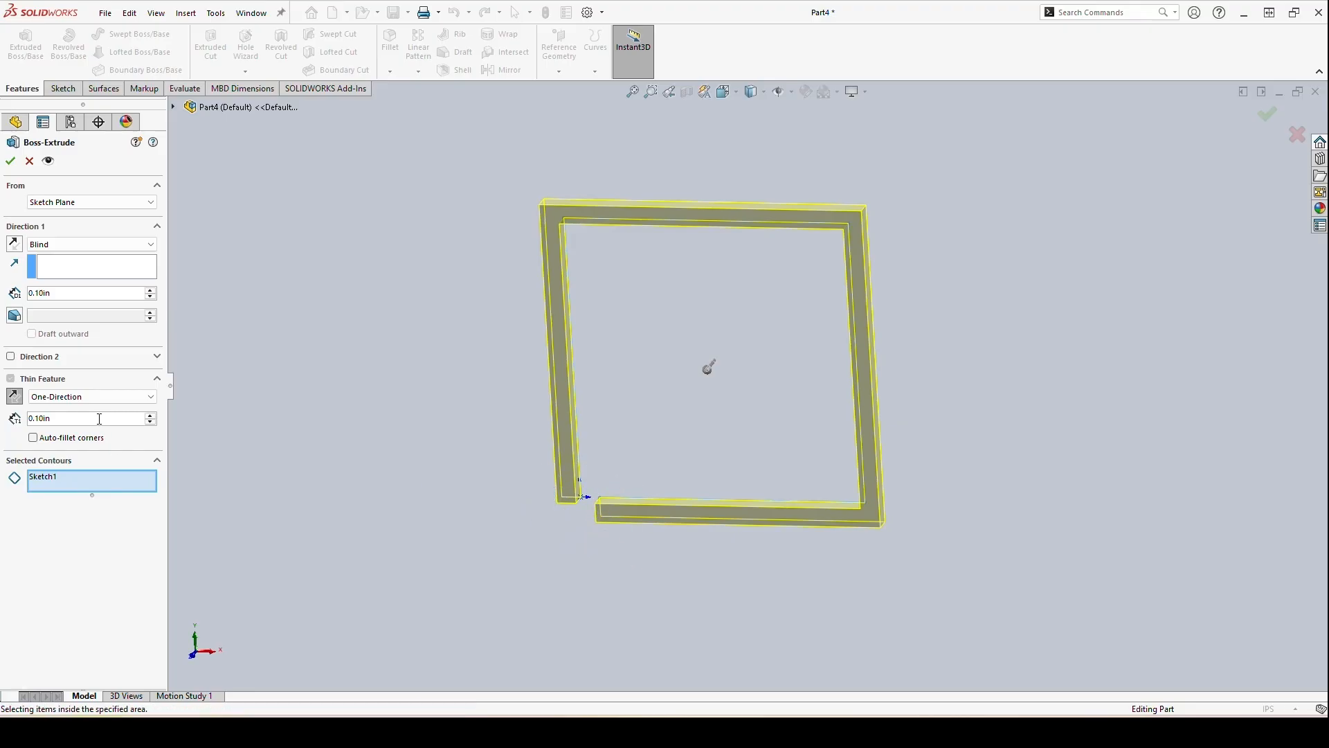
Set the thin wall thickness to 0.05 in and reverse the wall to the inside of the open profile
left_click_drag(77, 419, 2, 425)
type("0.05")
key("Return")
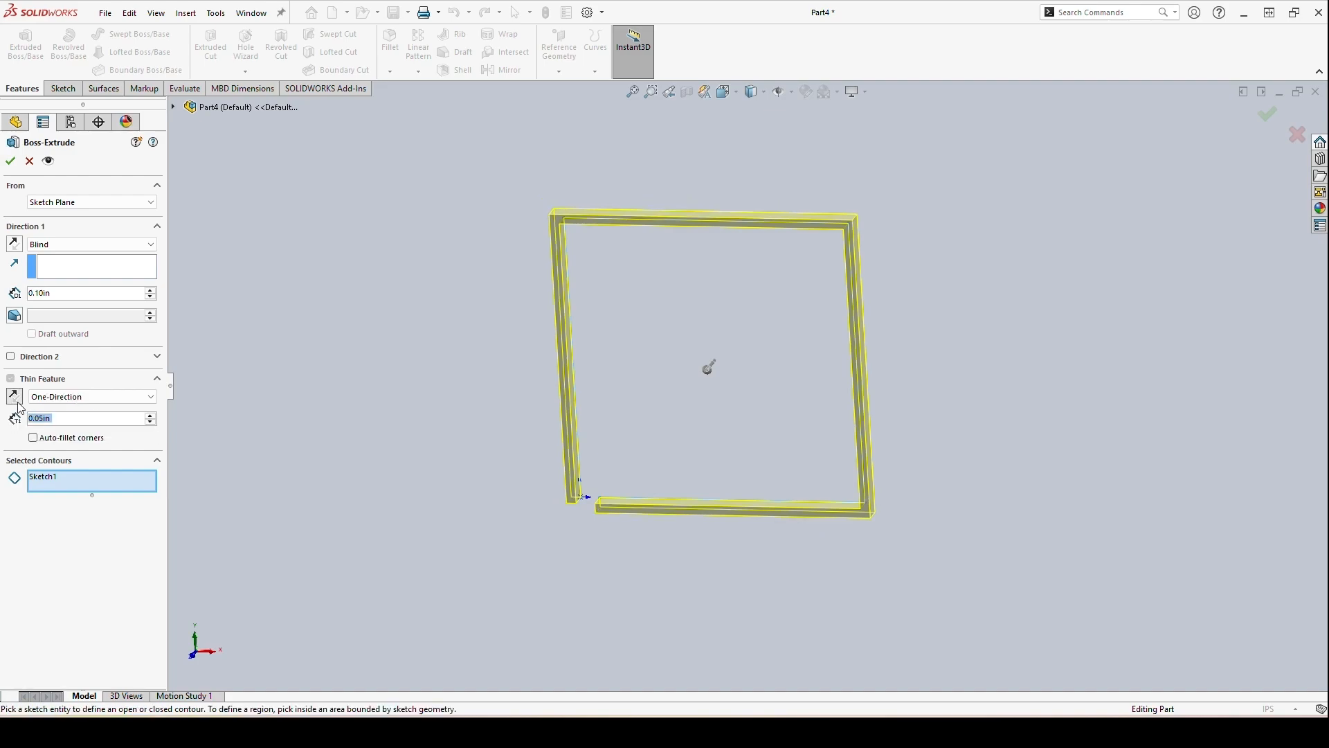
middle_click_drag(609, 450, 646, 388)
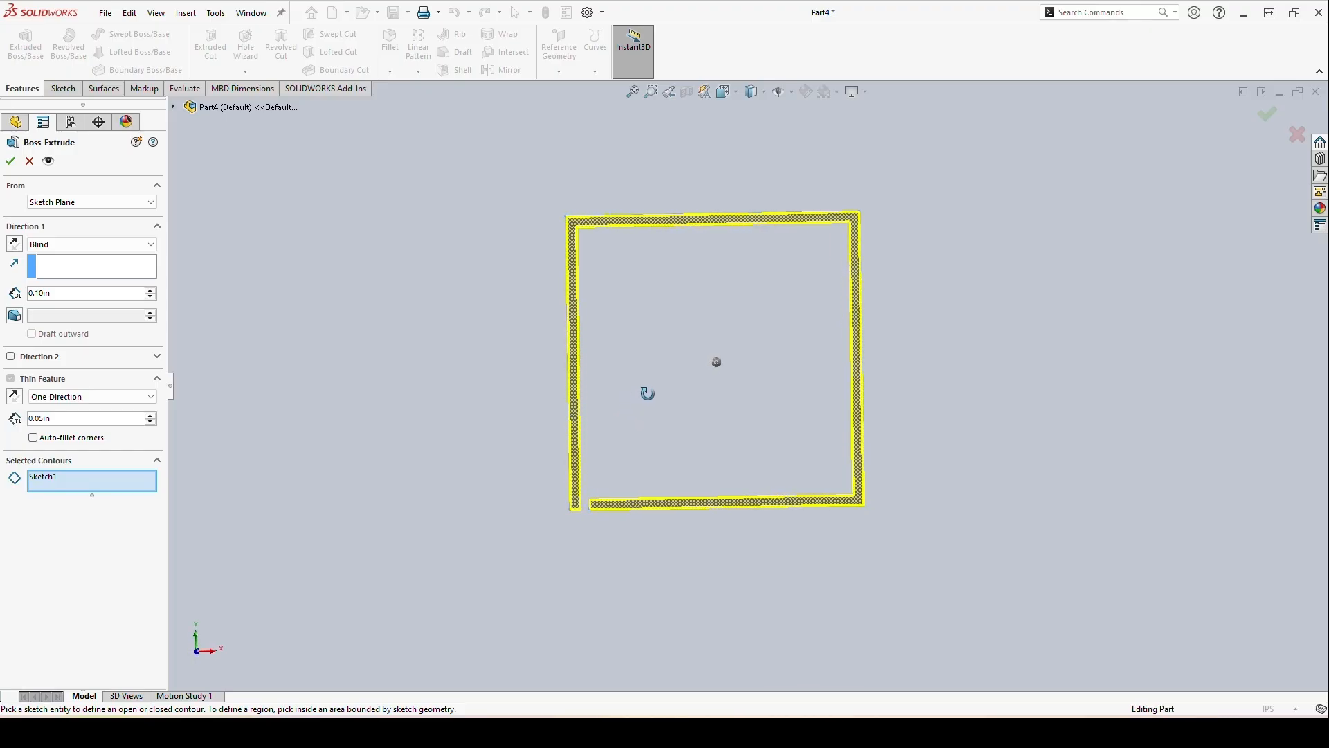
middle_click_drag(550, 415, 736, 451)
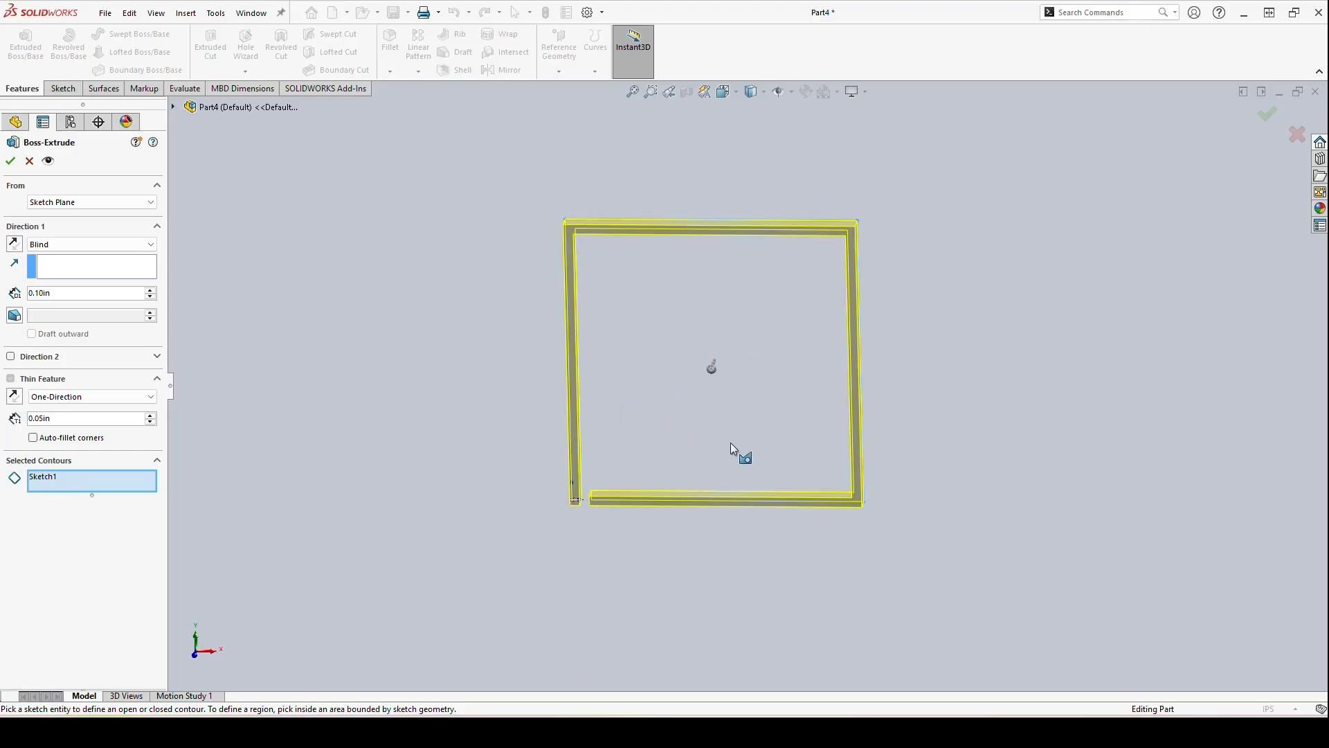
Try a thin wall thickness of 0.1 in on the inside of the open profile
double_click(58, 419)
type("0.1")
key("Return")
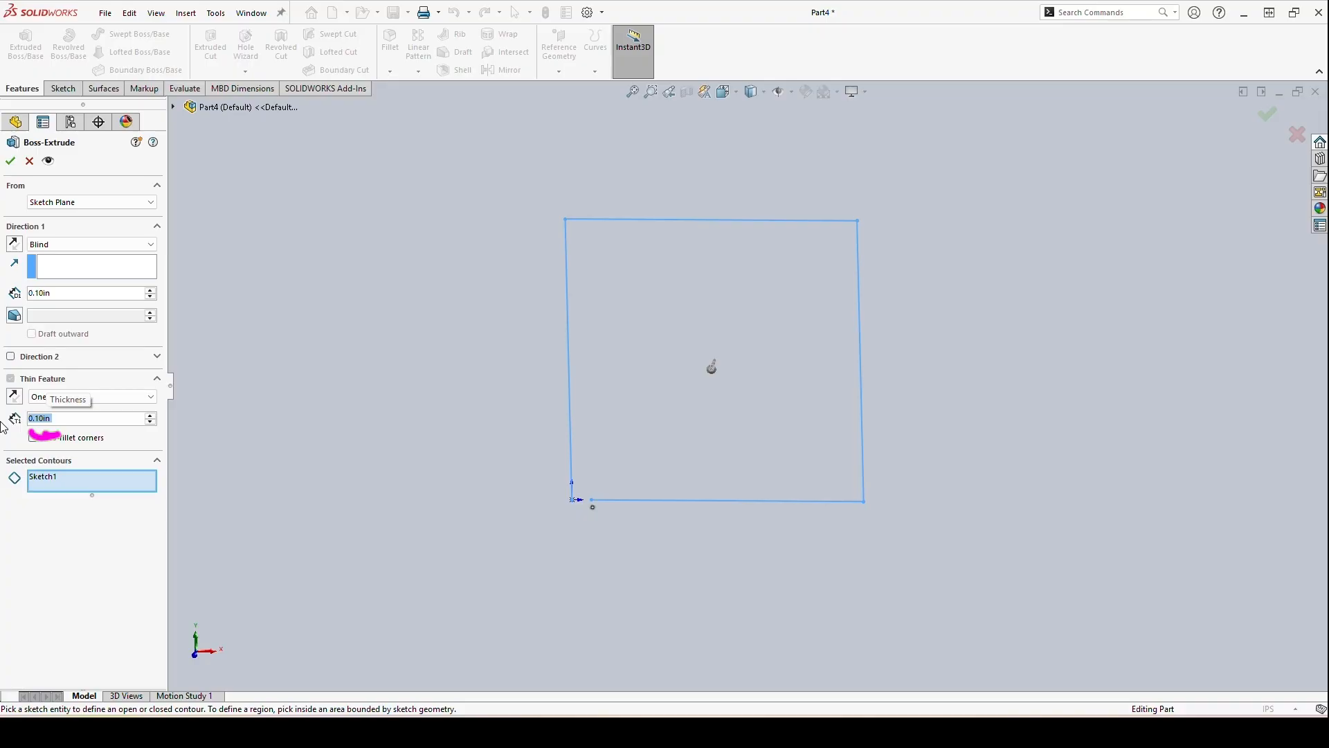
mouse_move(591, 498)
left_mouse_down()
mouse_move(589, 463)
mouse_move(629, 468)
left_mouse_up()
mouse_move(573, 500)
left_mouse_down()
mouse_move(607, 498)
mouse_move(615, 342)
left_mouse_up()
left_click_drag(628, 467, 690, 467)
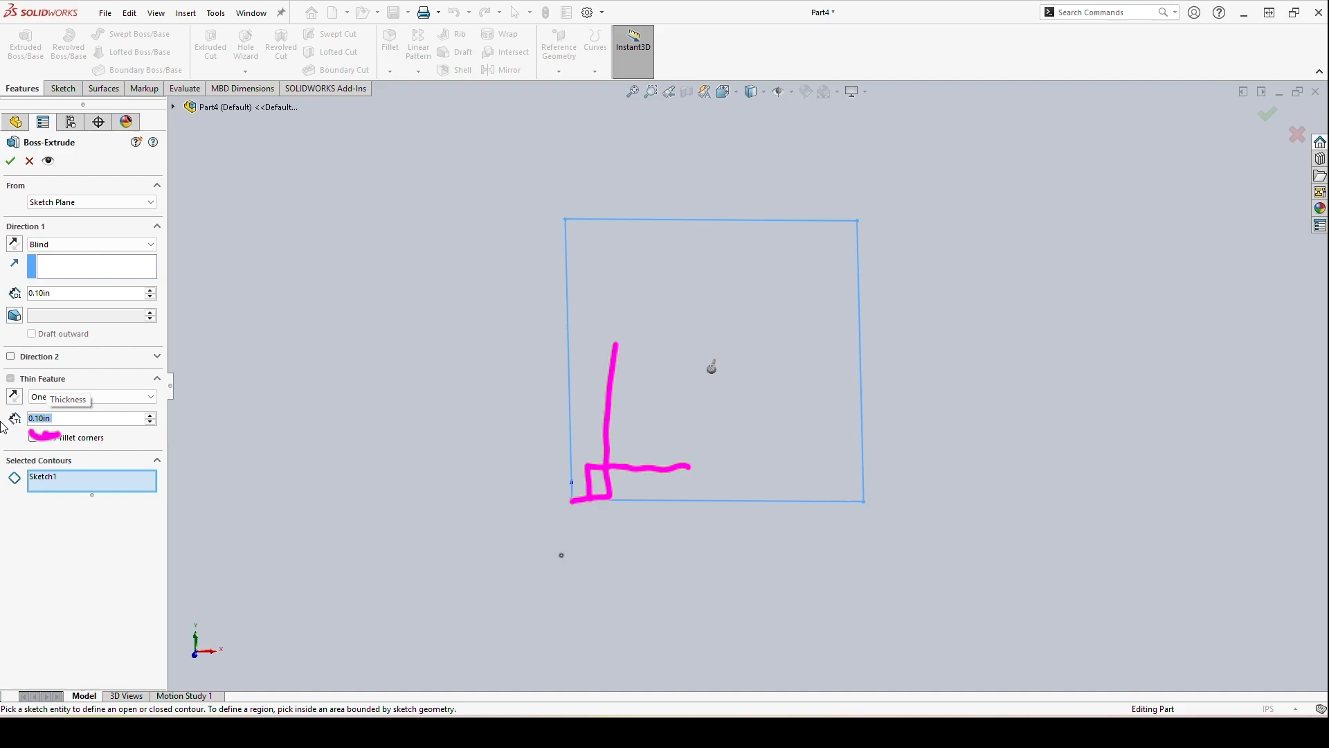
key("ctrl+z")
key("ctrl+z")
key("ctrl+z")
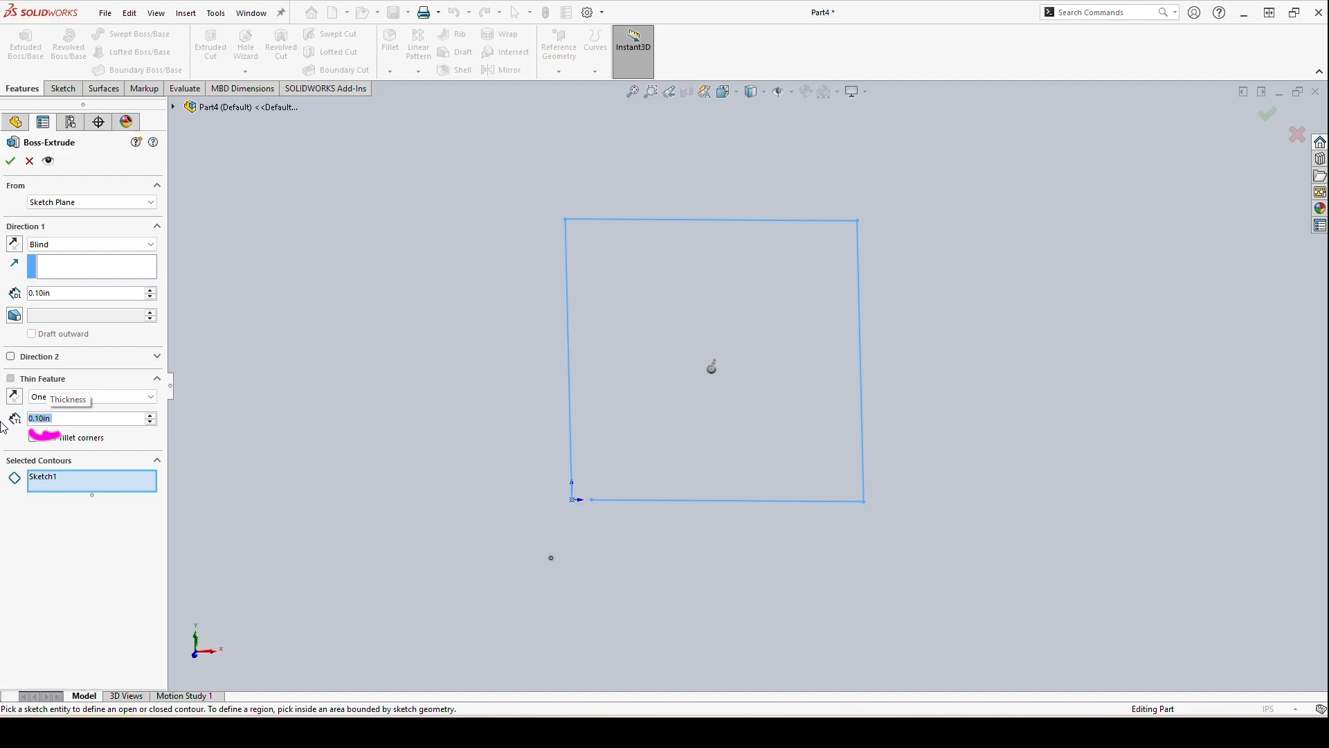
key("ctrl+z")
Cancel the extrusion and close the part with the open profile
left_click(1297, 134)
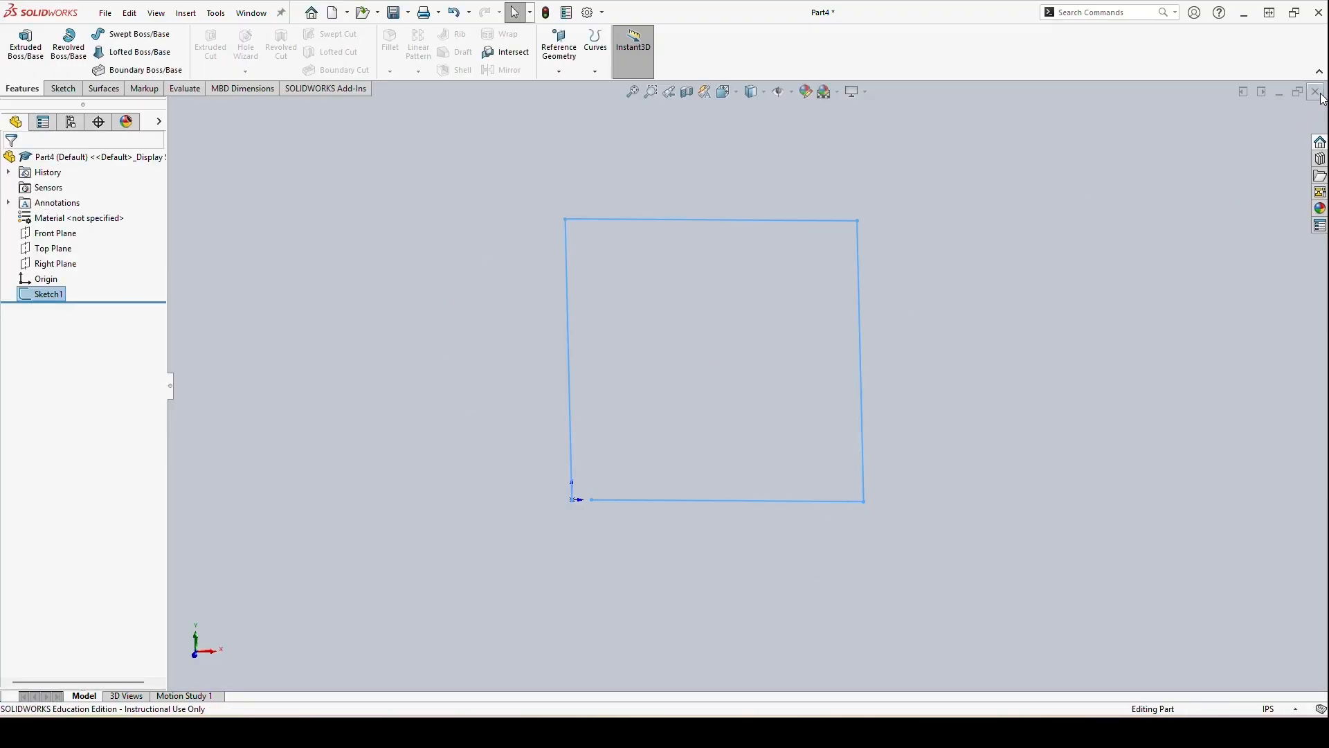
left_click(1315, 92)
left_click(609, 379)
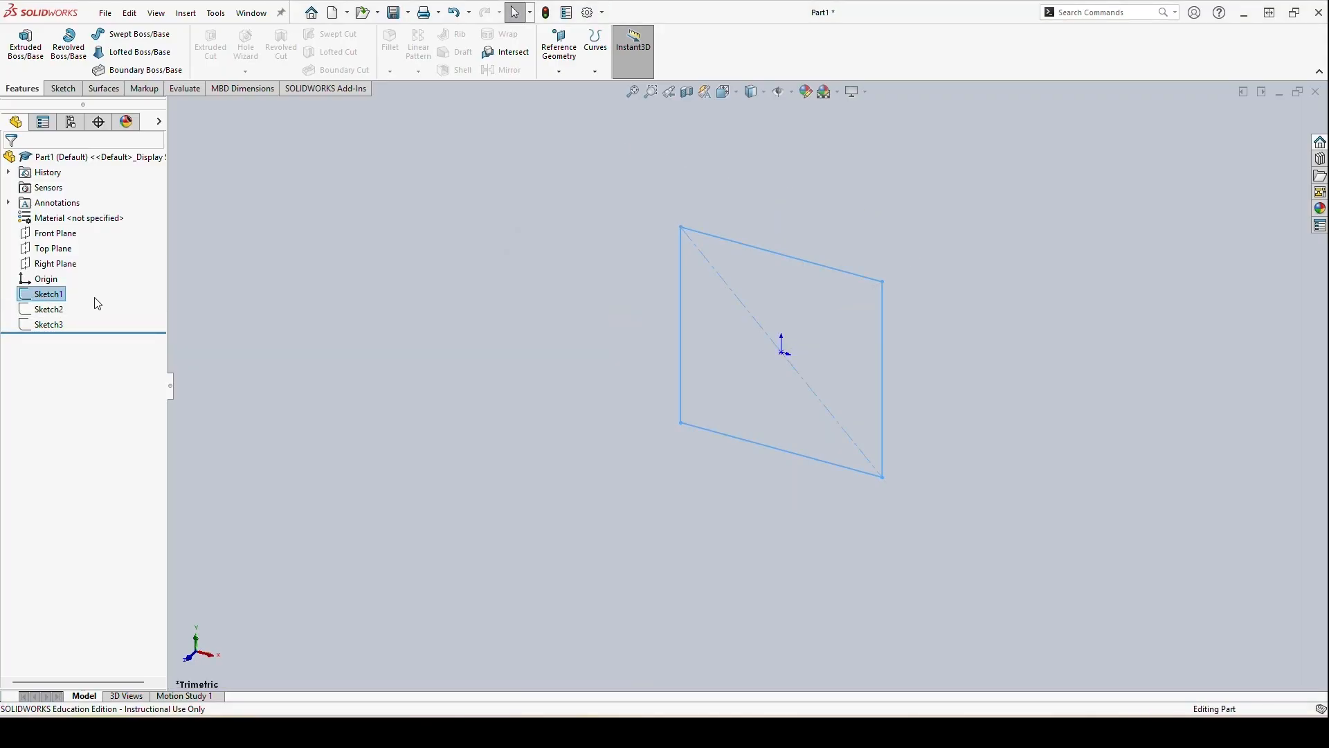
Show Sketch3 with its angled lines in the model
right_click(50, 325)
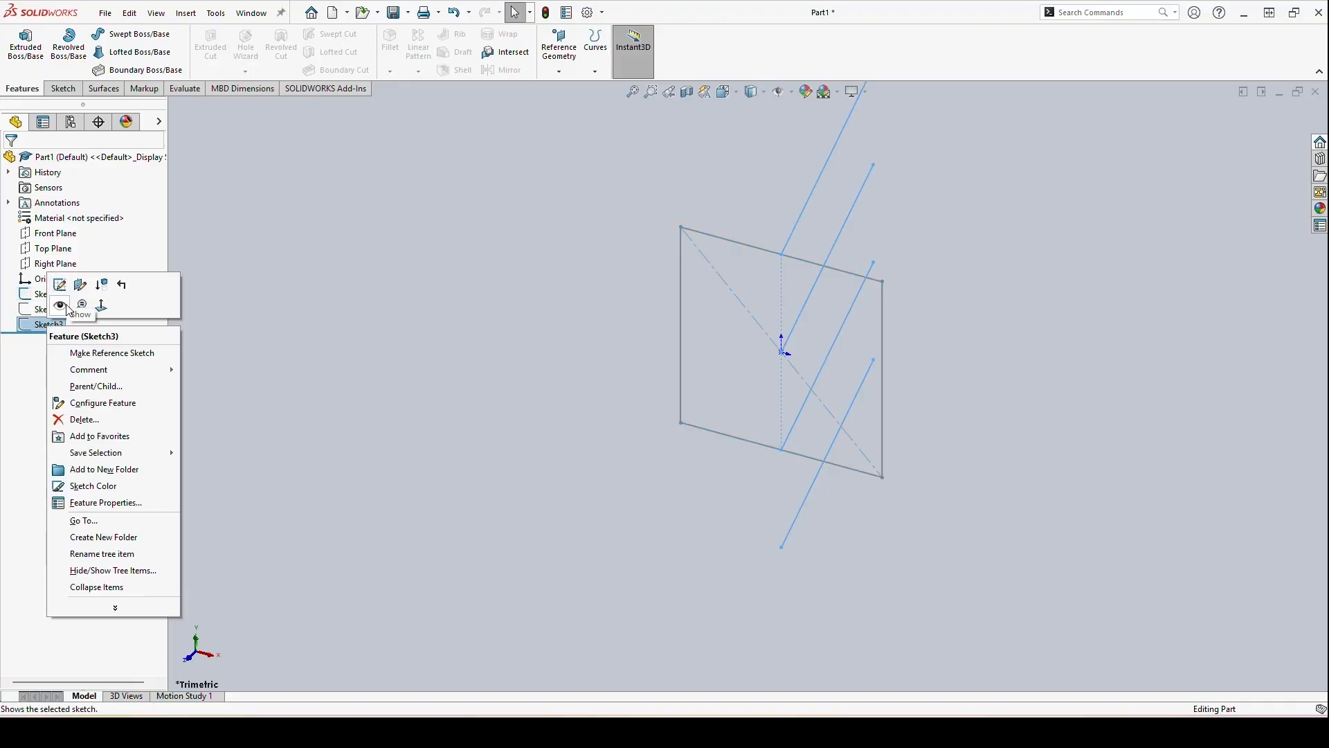
left_click(69, 311)
mouse_move(668, 326)
middle_mouse_down()
mouse_move(803, 409)
mouse_move(682, 582)
mouse_move(730, 564)
mouse_move(961, 224)
mouse_move(958, 264)
mouse_move(1039, 220)
mouse_move(1063, 185)
mouse_move(1006, 184)
mouse_move(944, 284)
mouse_move(1032, 190)
mouse_move(1053, 289)
mouse_move(1009, 196)
mouse_move(1023, 206)
middle_mouse_up()
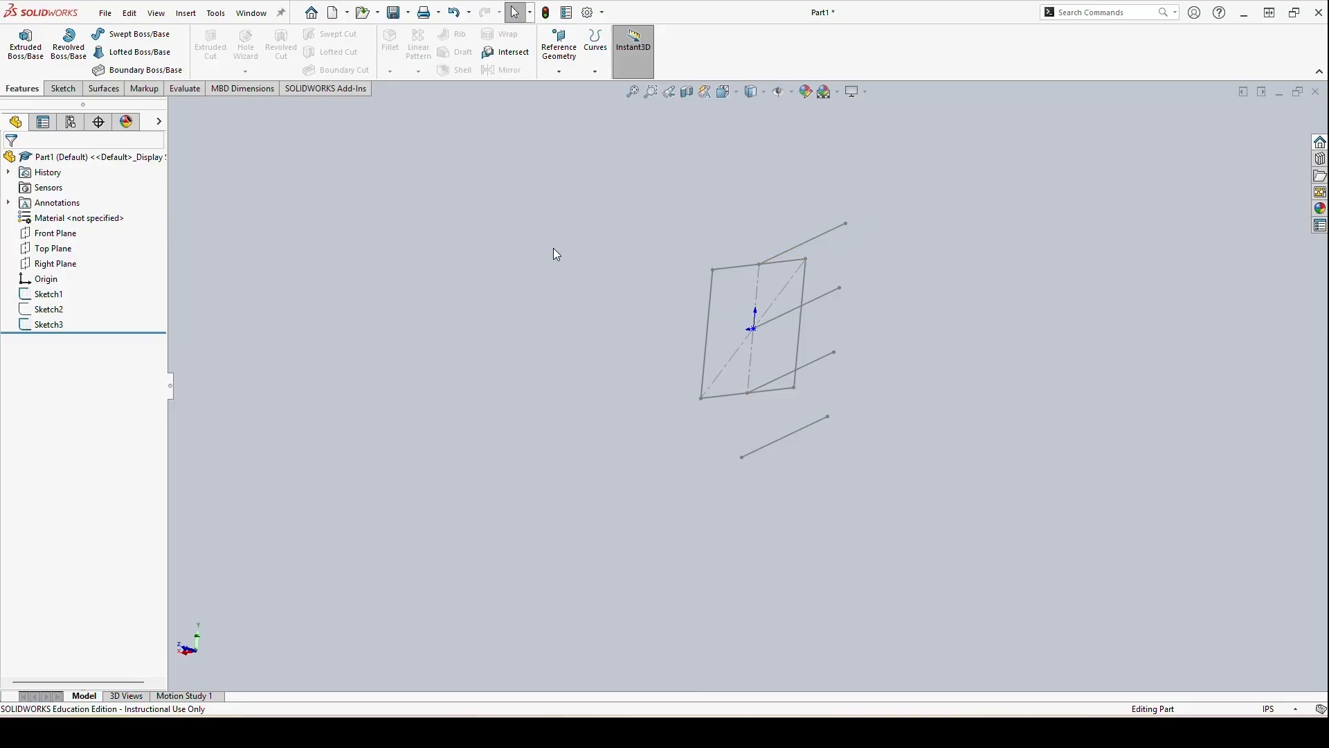
Start a Boss-Extrude of Sketch1 with the uppermost angled line of Sketch3 as the direction of extrusion
left_click(32, 61)
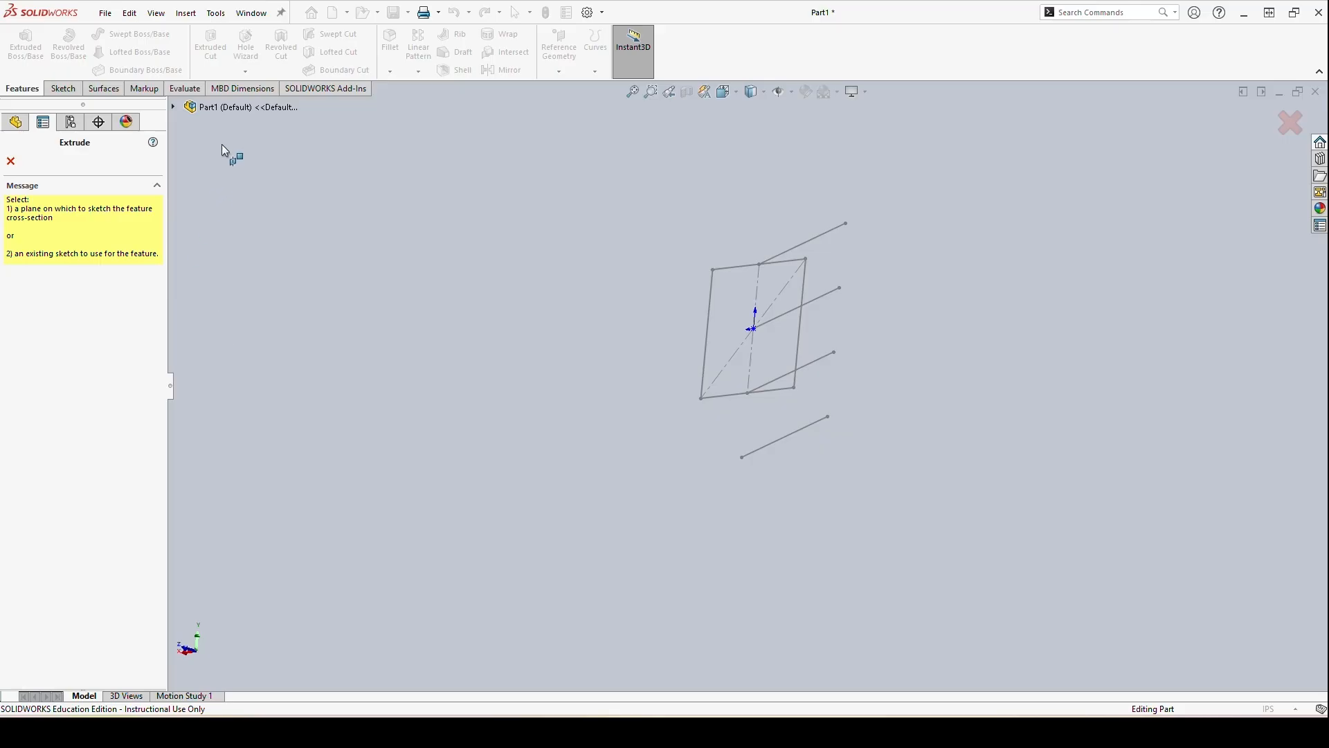
left_click(173, 106)
left_click(239, 244)
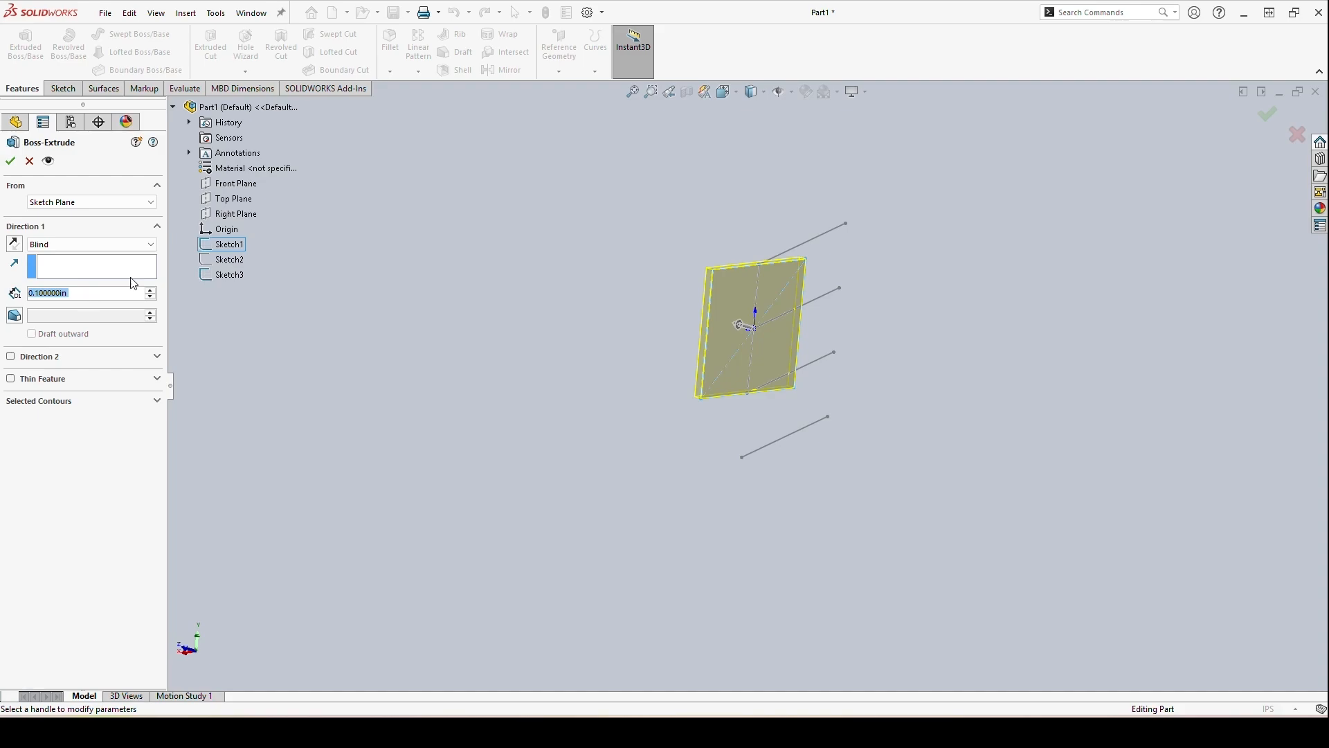
left_click(64, 264)
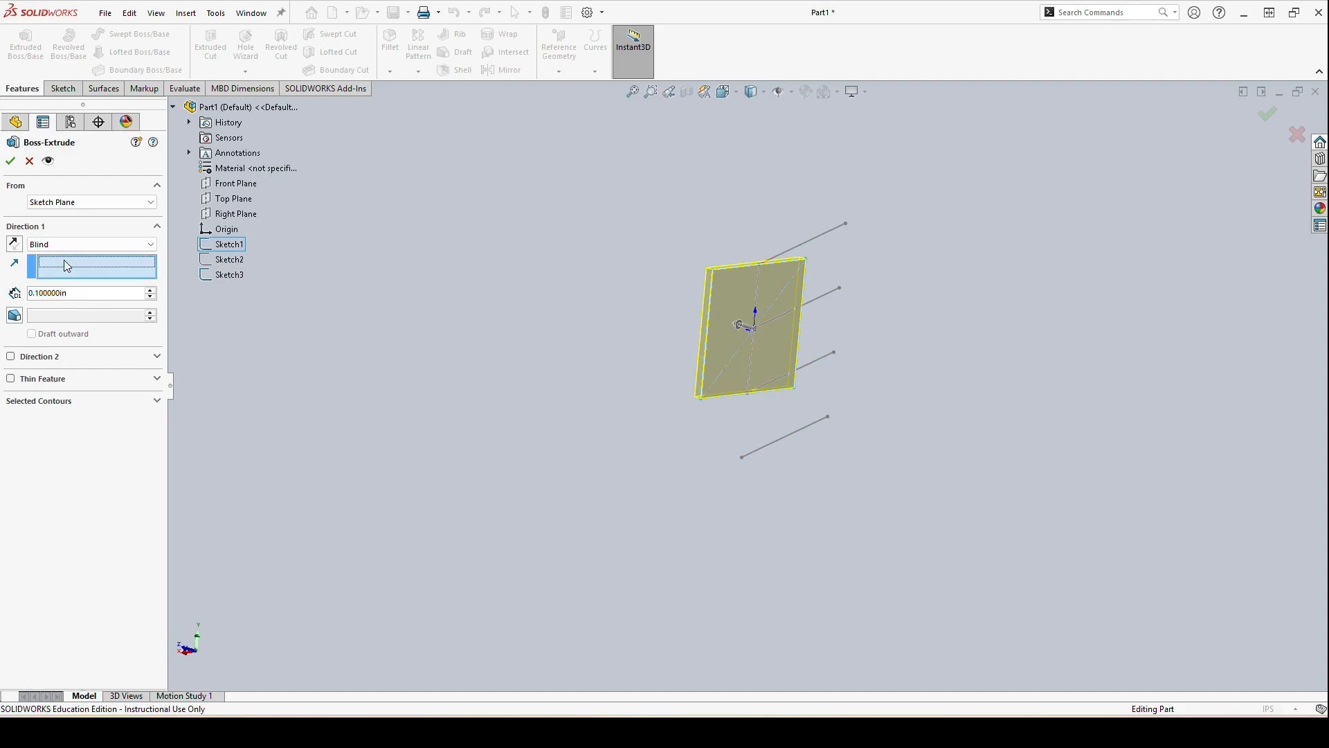
left_click(822, 240)
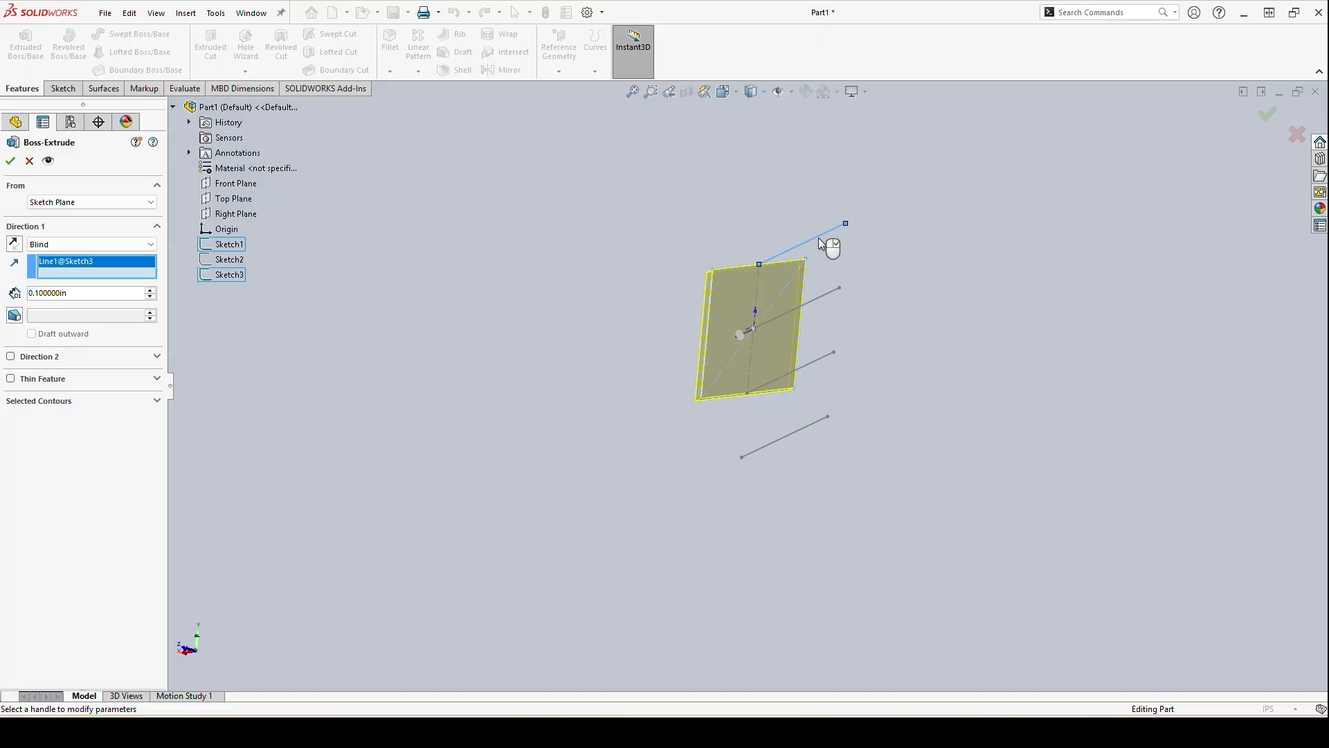
Set the blind extrusion depth to 1.5 in and reverse its direction so it follows the Sketch3 line
type("1.5")
key("Return")
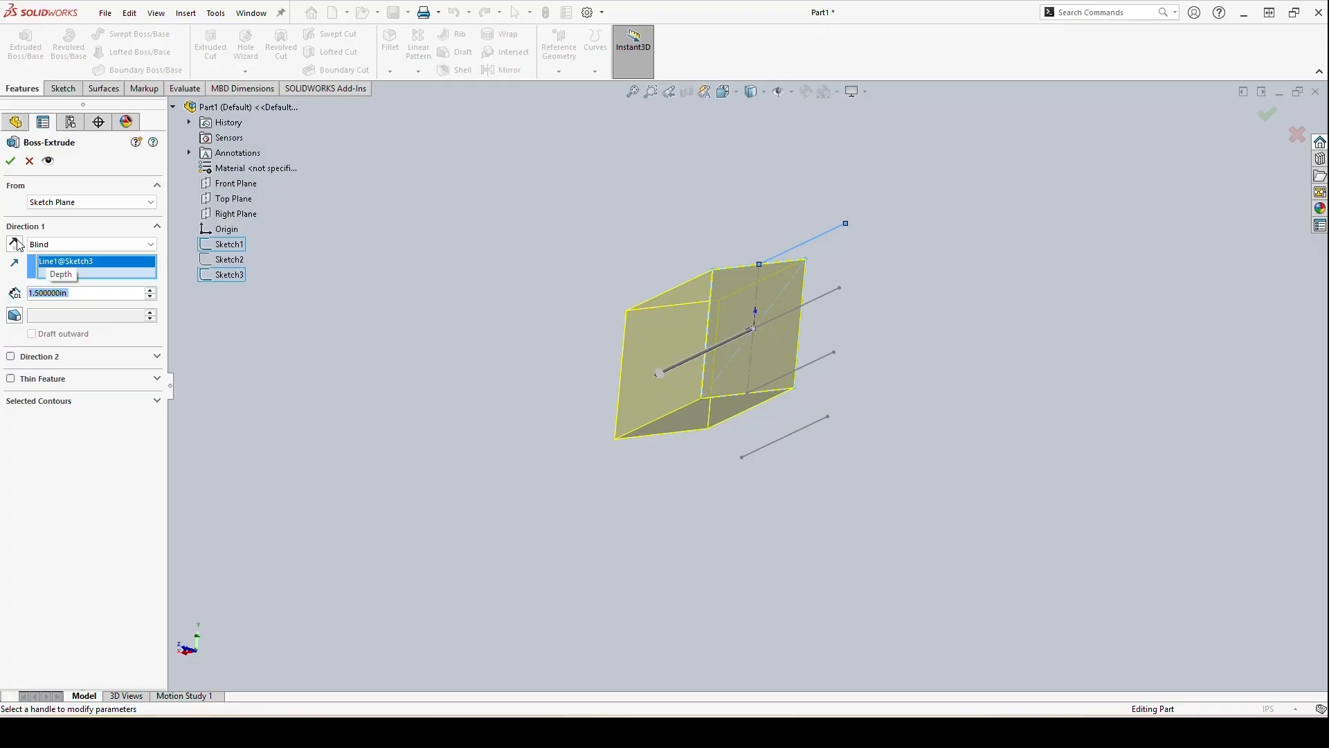
middle_click_drag(699, 447, 851, 386)
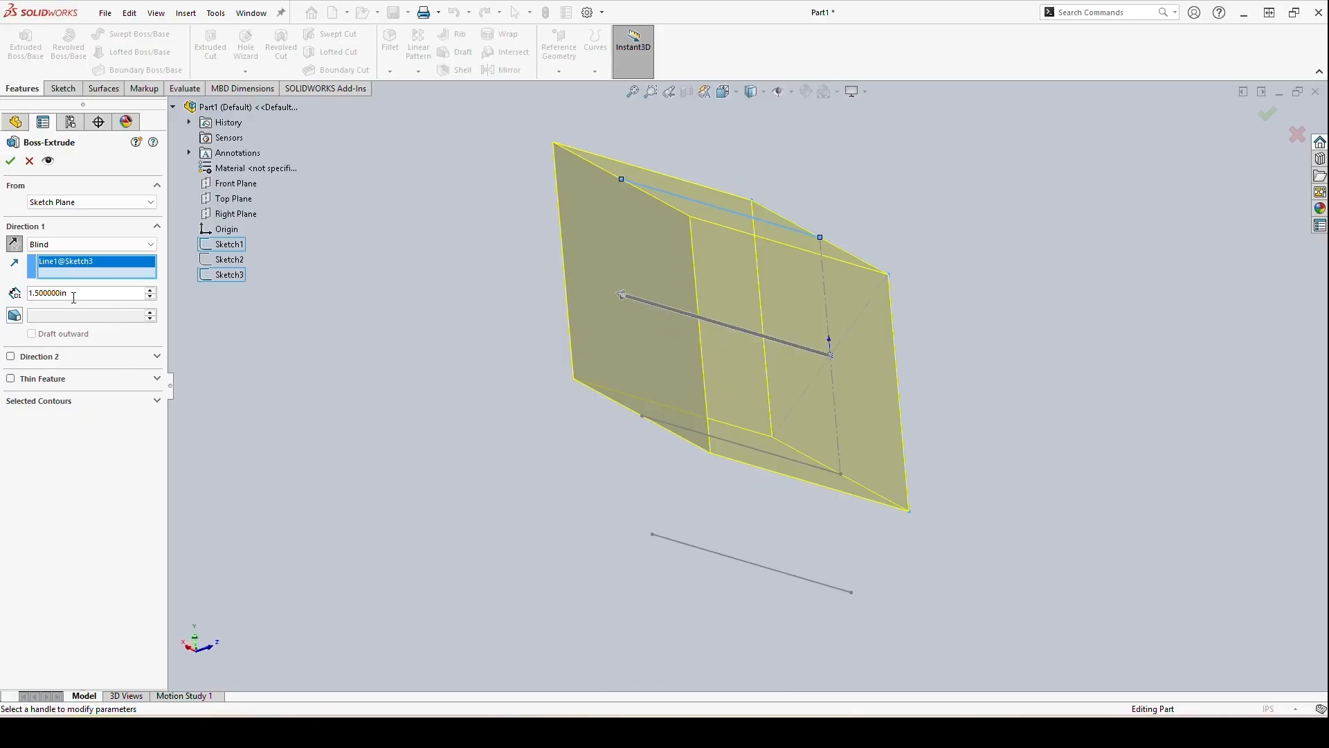
Try draft angles of 5 and 20 degrees on the angled extrusion and turn the draft off
left_click(15, 315)
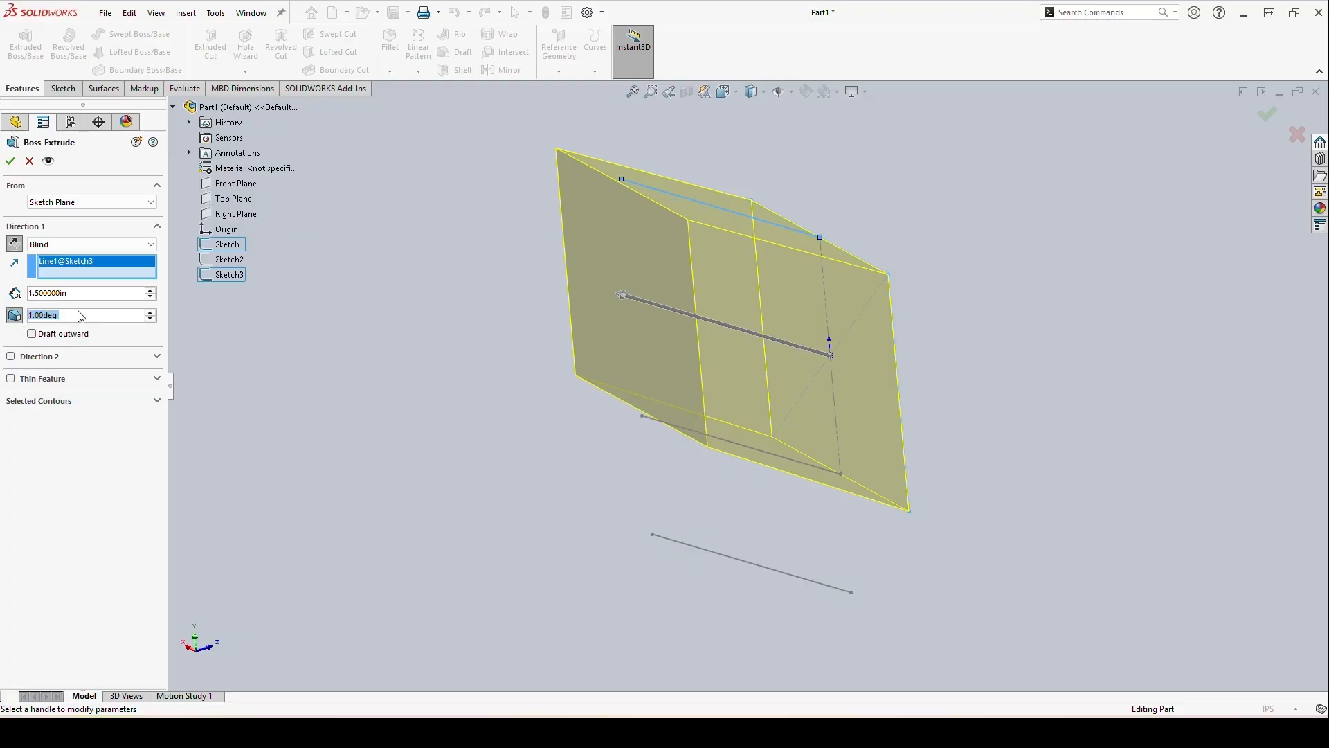
type("5")
key("Return")
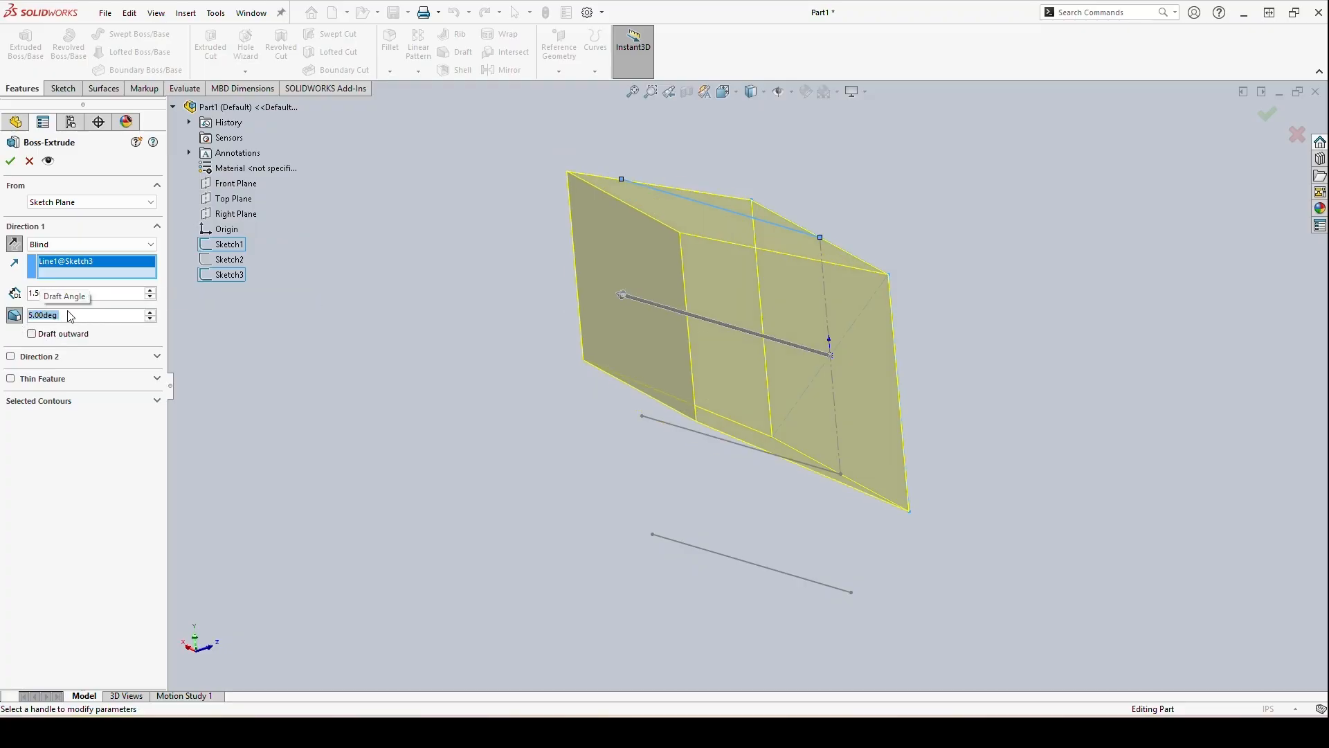
type("20")
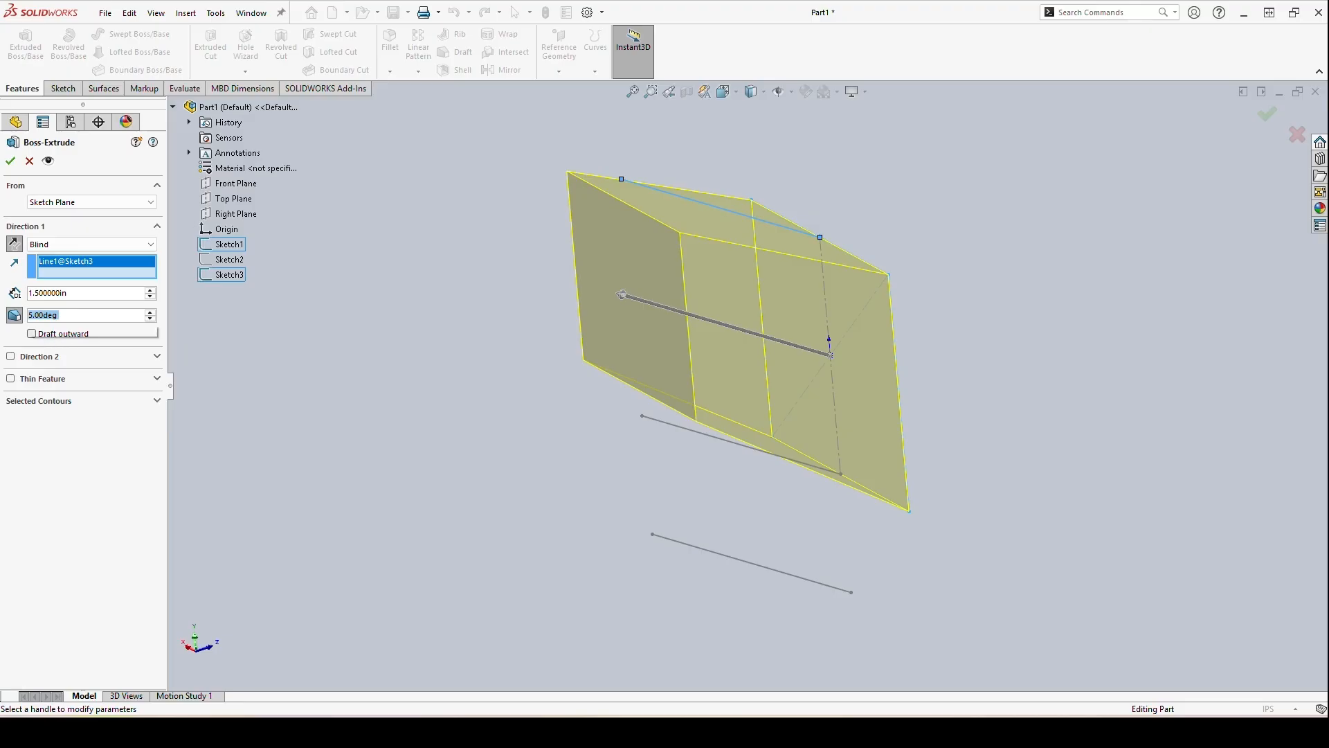
key("Return")
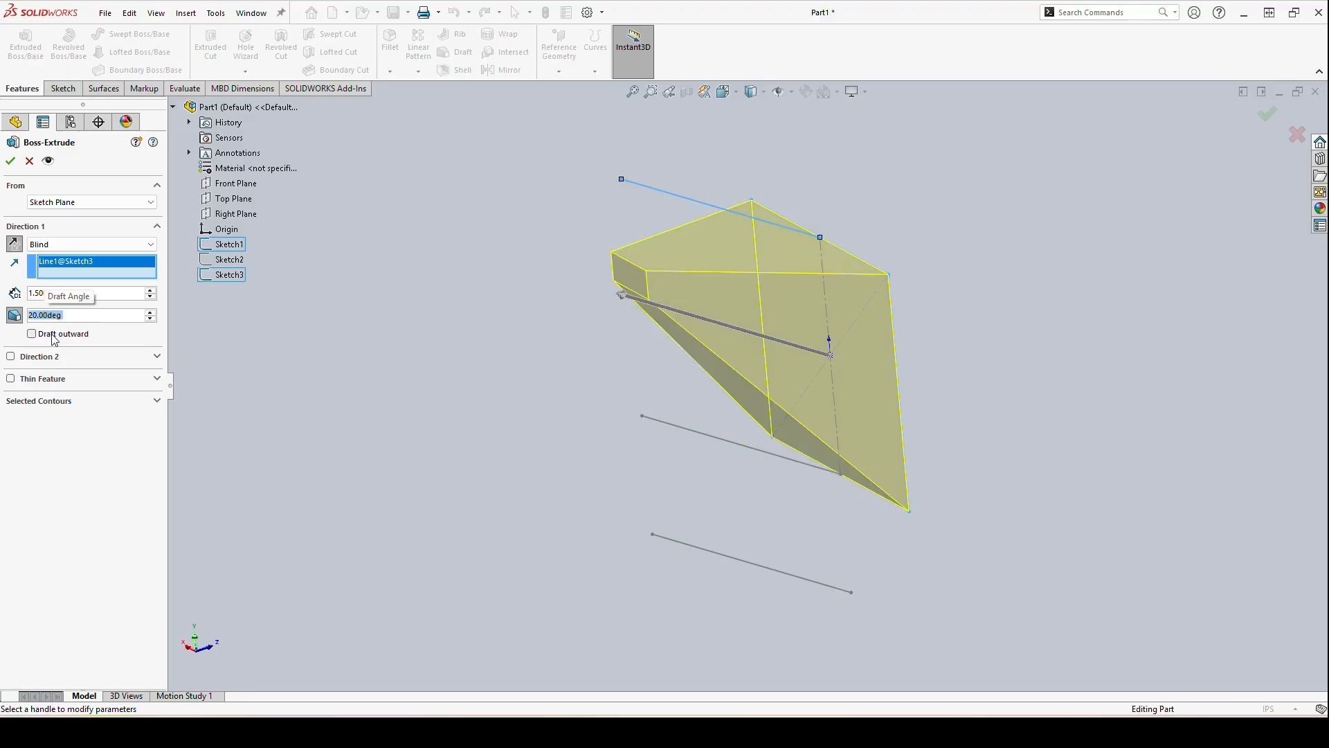
left_click(14, 314)
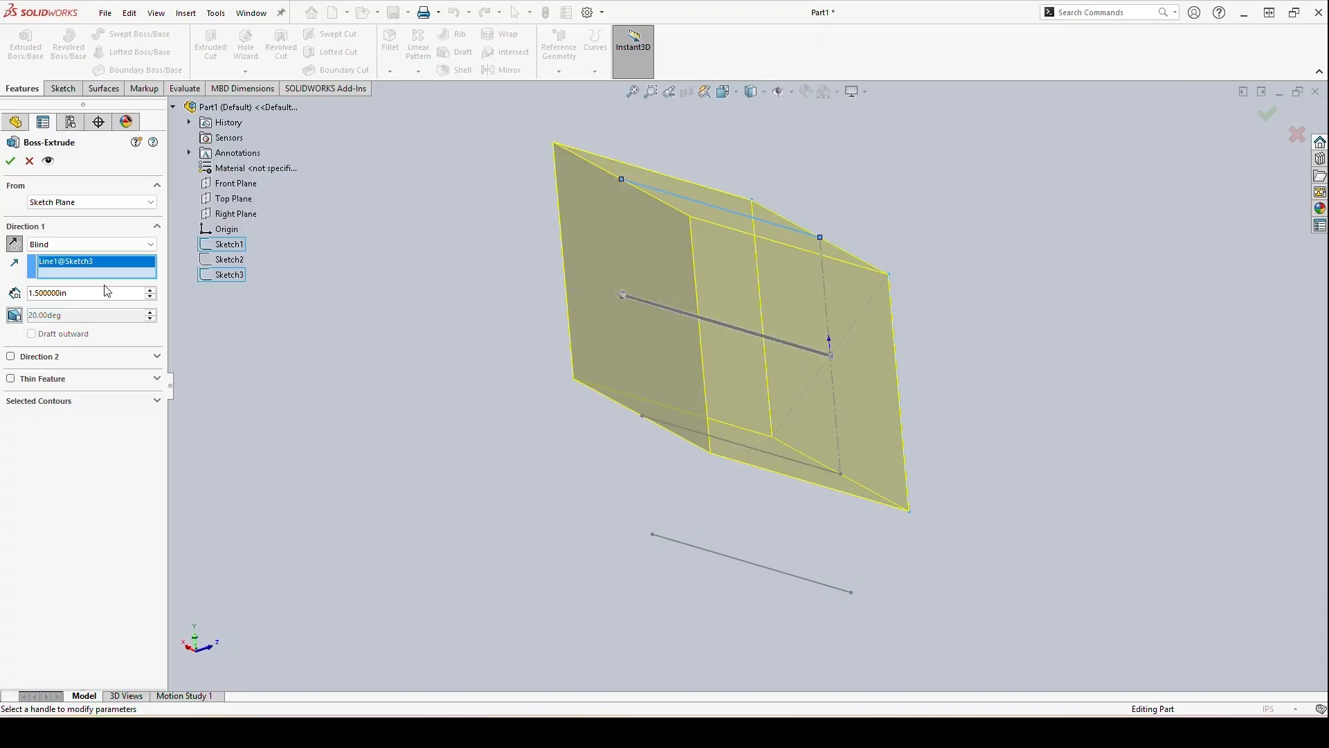
Replace the direction reference with the Sketch3 line that starts at the origin
right_click(69, 263)
left_click(84, 285)
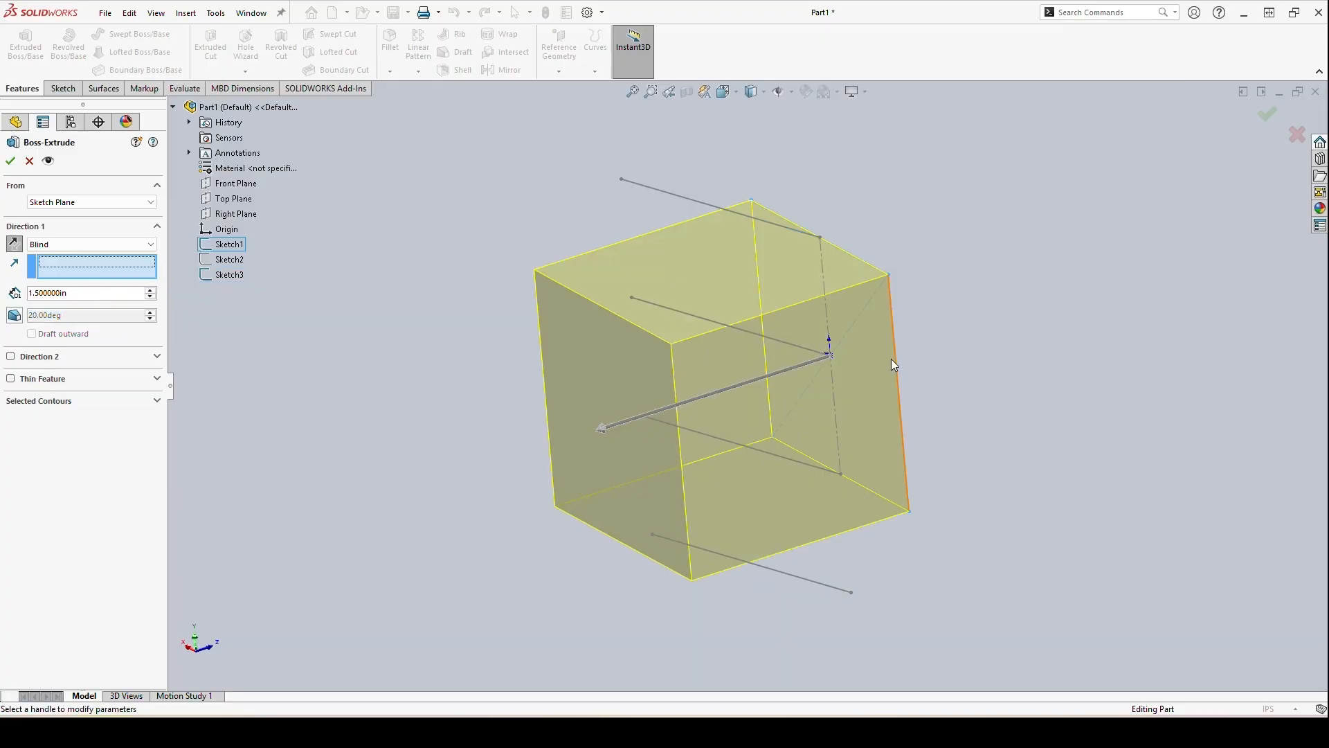
left_click(679, 313)
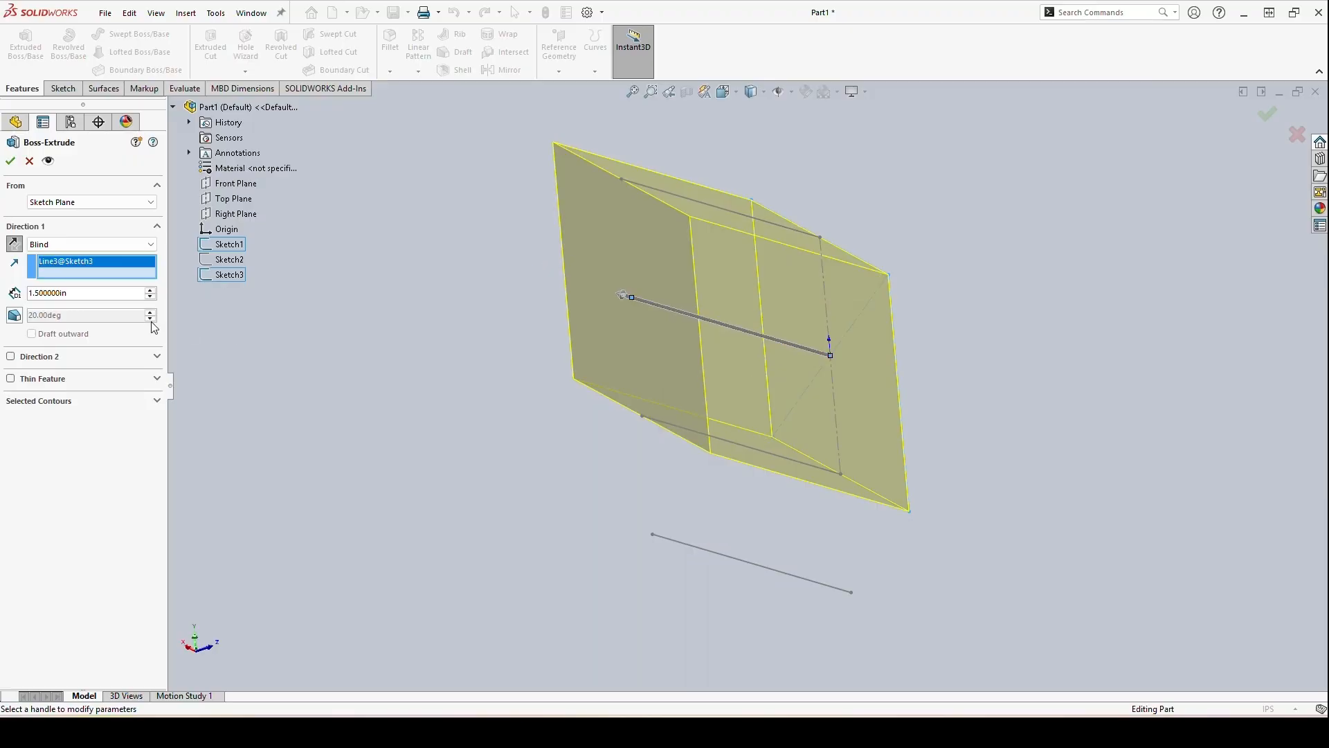
Try each of the two lowest Sketch3 lines in turn as the direction reference and cancel the Boss-Extrude
right_click(83, 263)
left_click(83, 286)
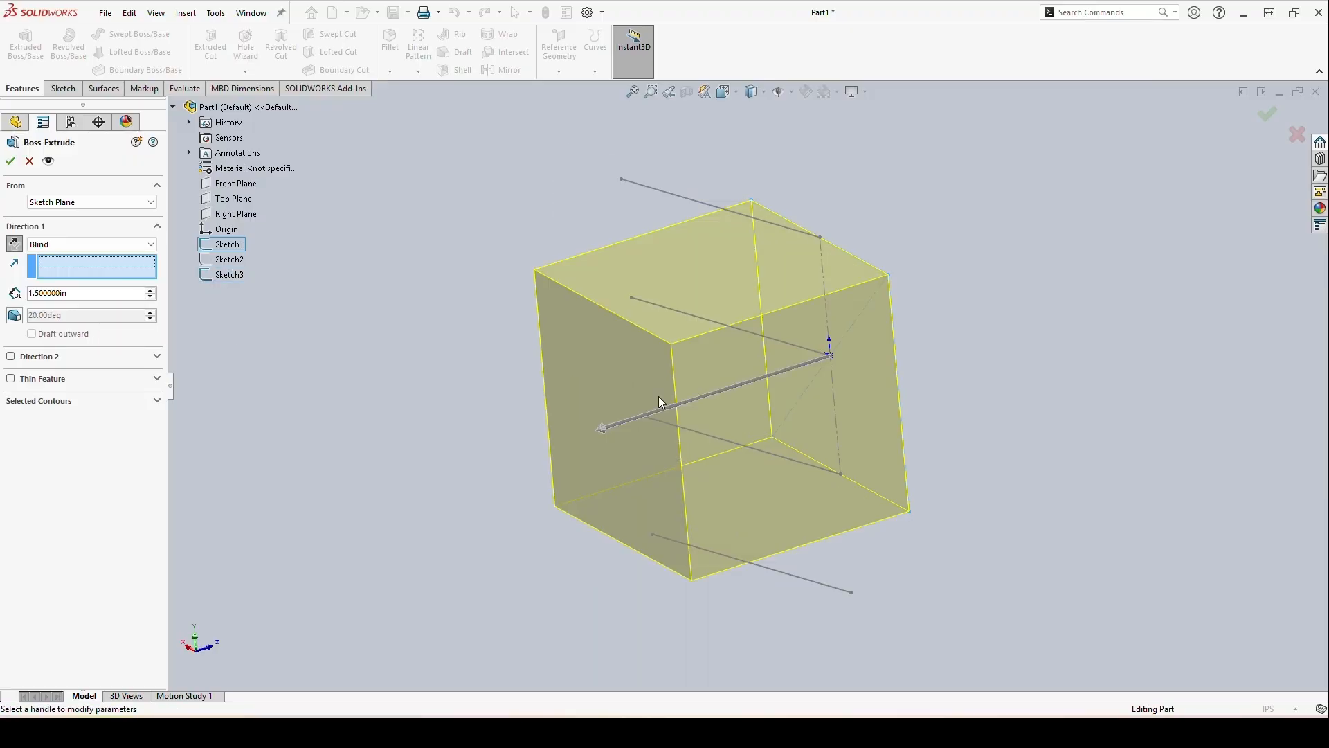
left_click(711, 437)
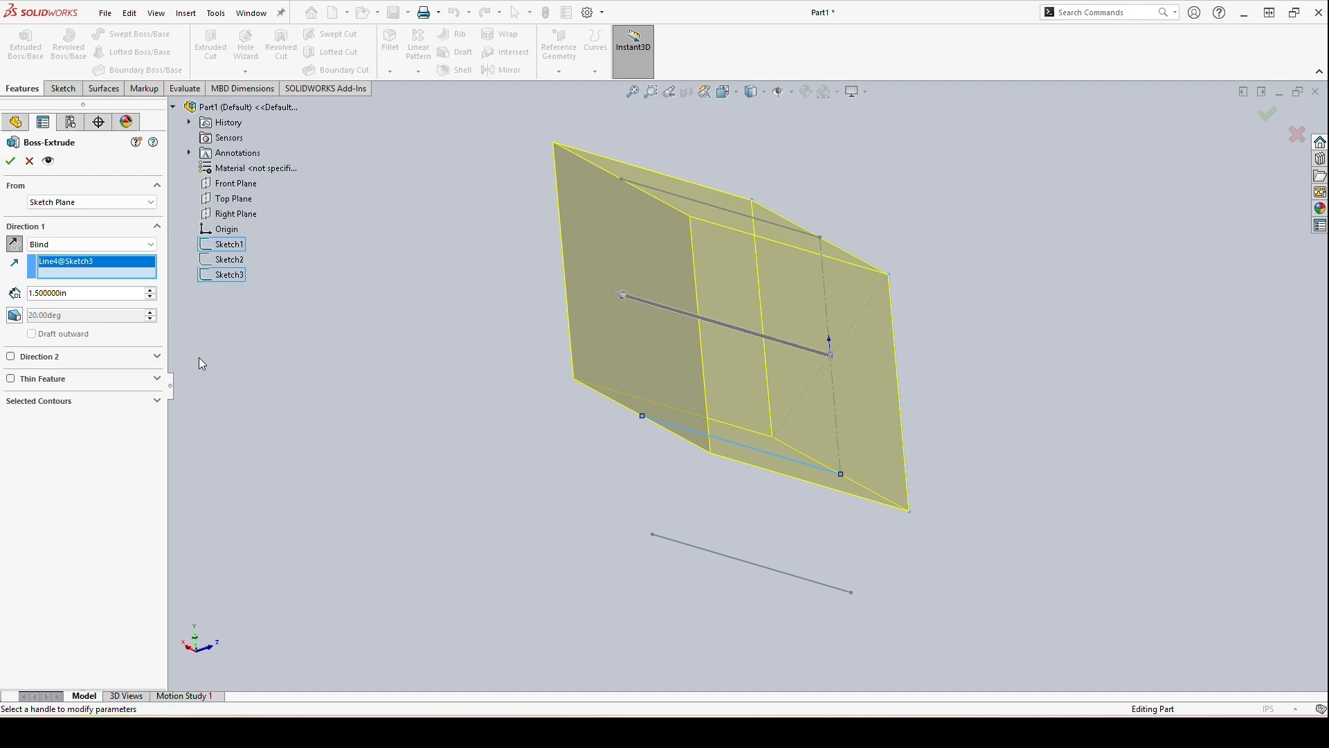
right_click(67, 268)
left_click(83, 285)
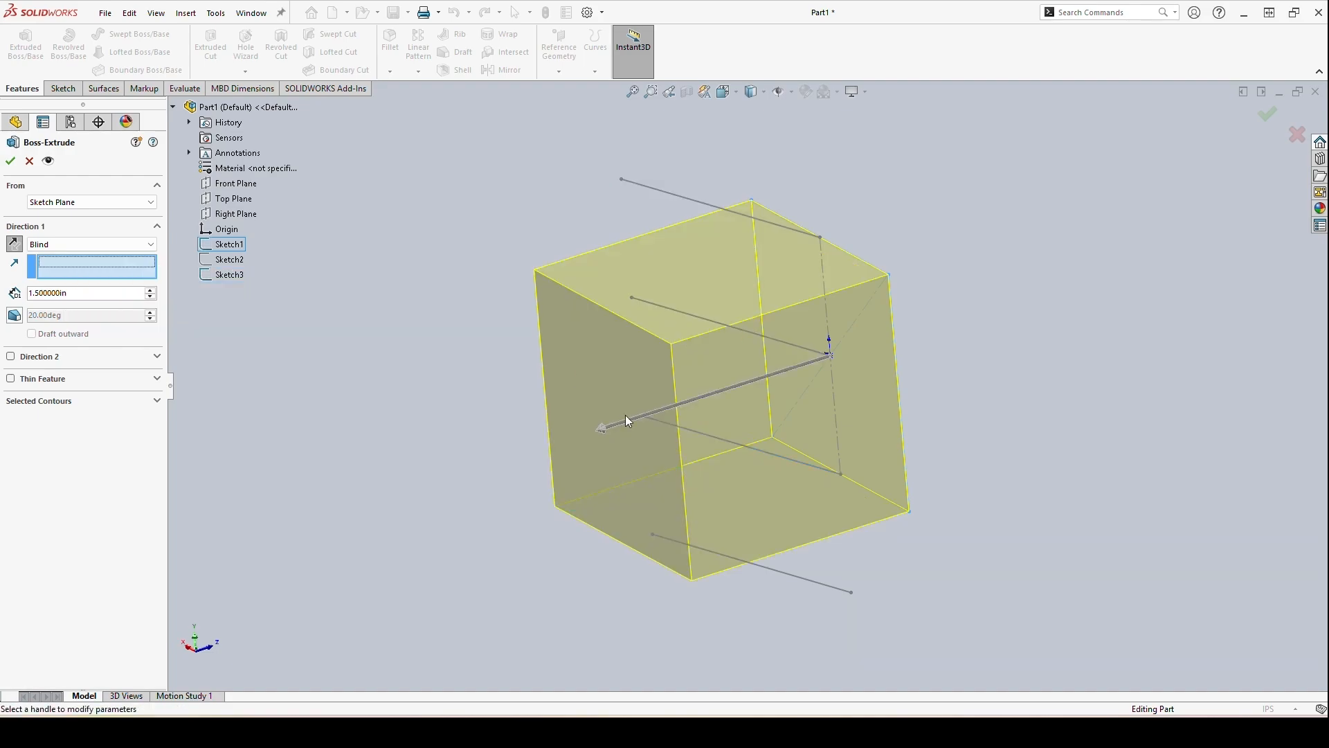
left_click(755, 563)
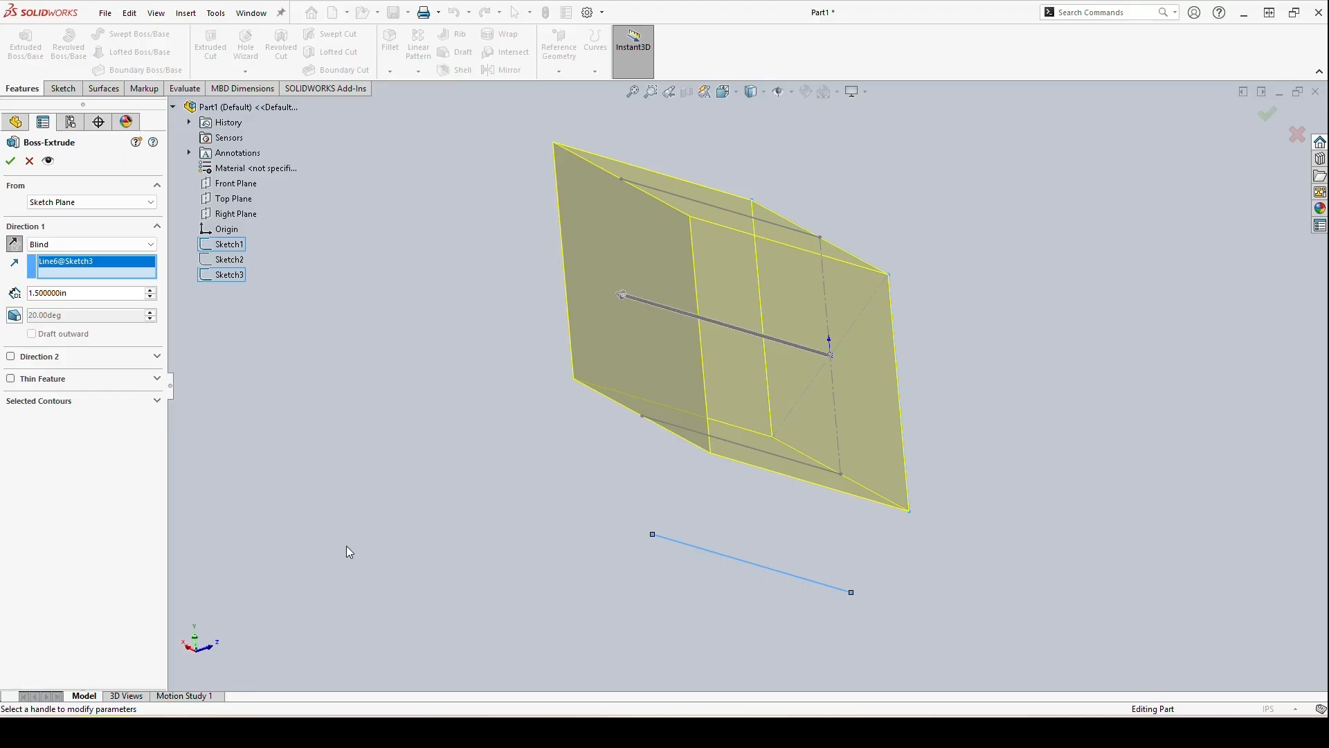
left_click(27, 167)
left_click(29, 161)
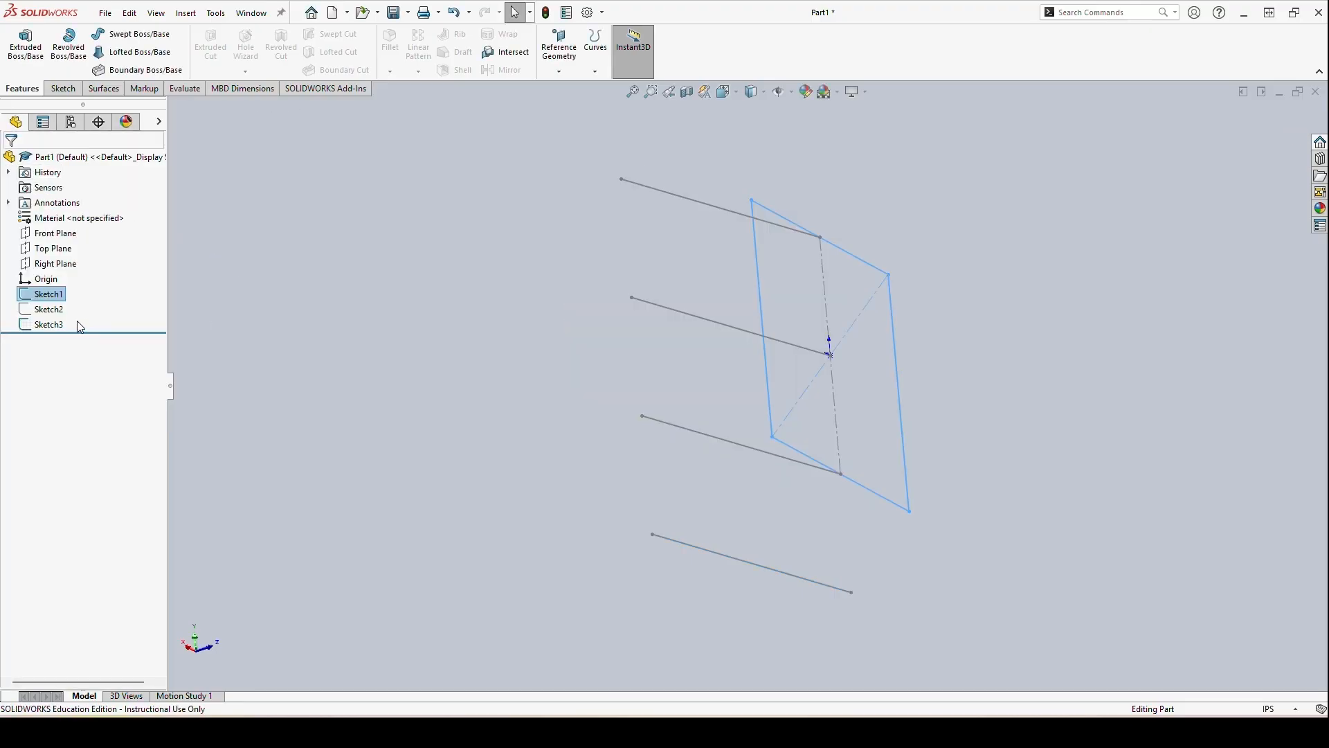
Show Sketch2 and hide Sketch3
right_click(55, 308)
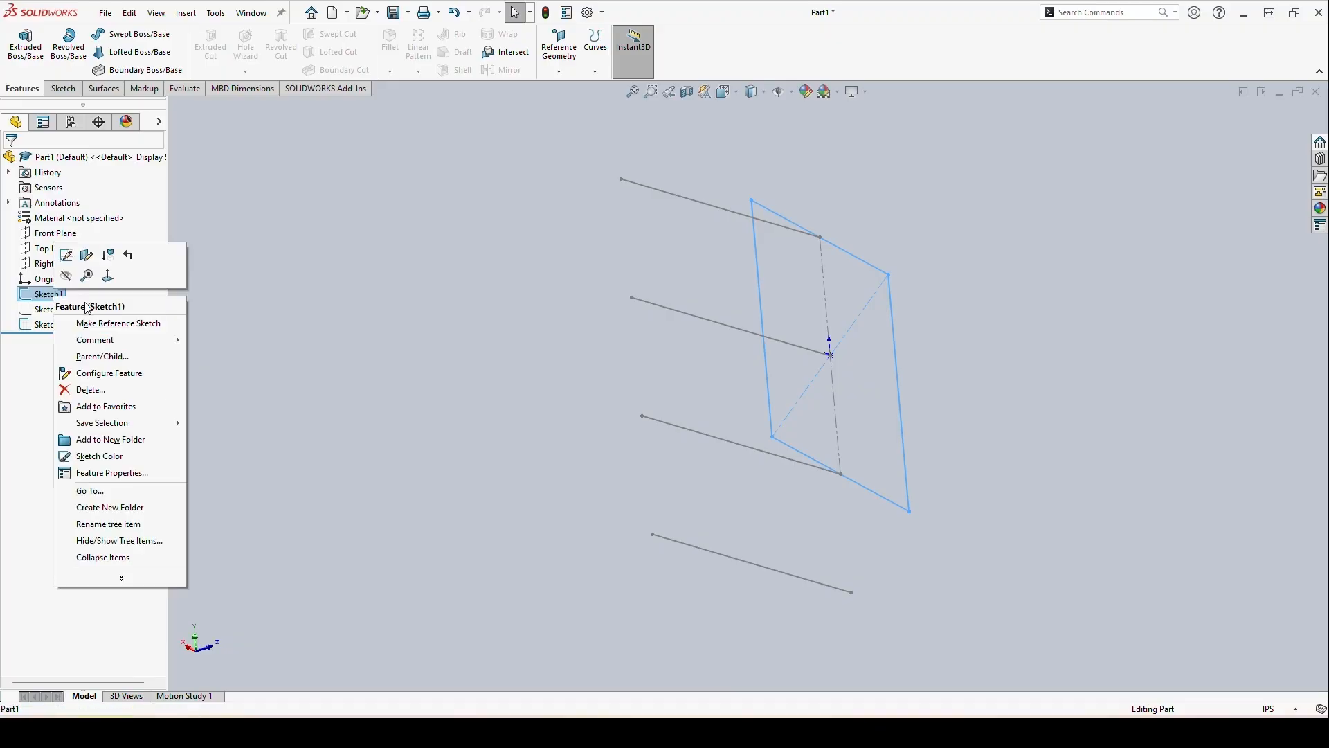
key("Escape")
right_click(59, 315)
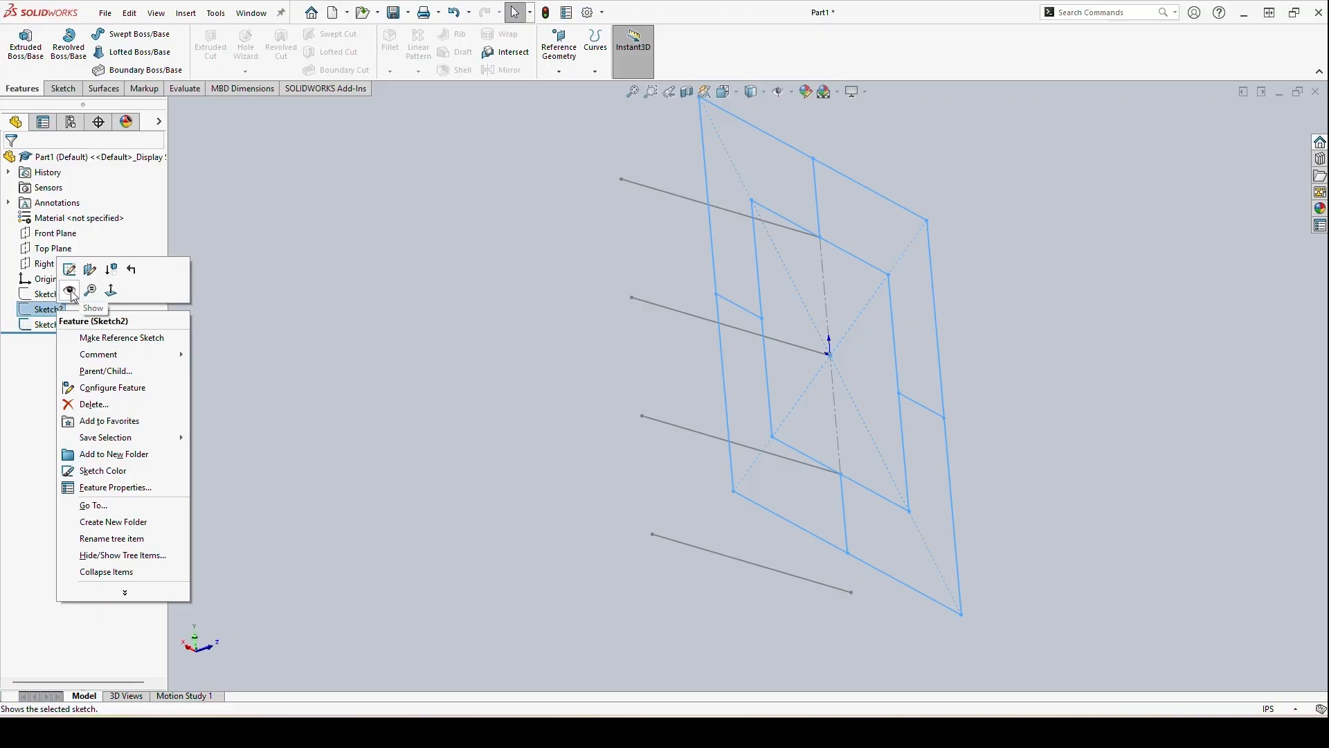
left_click(70, 276)
mouse_move(974, 366)
middle_mouse_down()
mouse_move(950, 320)
mouse_move(965, 342)
middle_mouse_up()
right_click(69, 328)
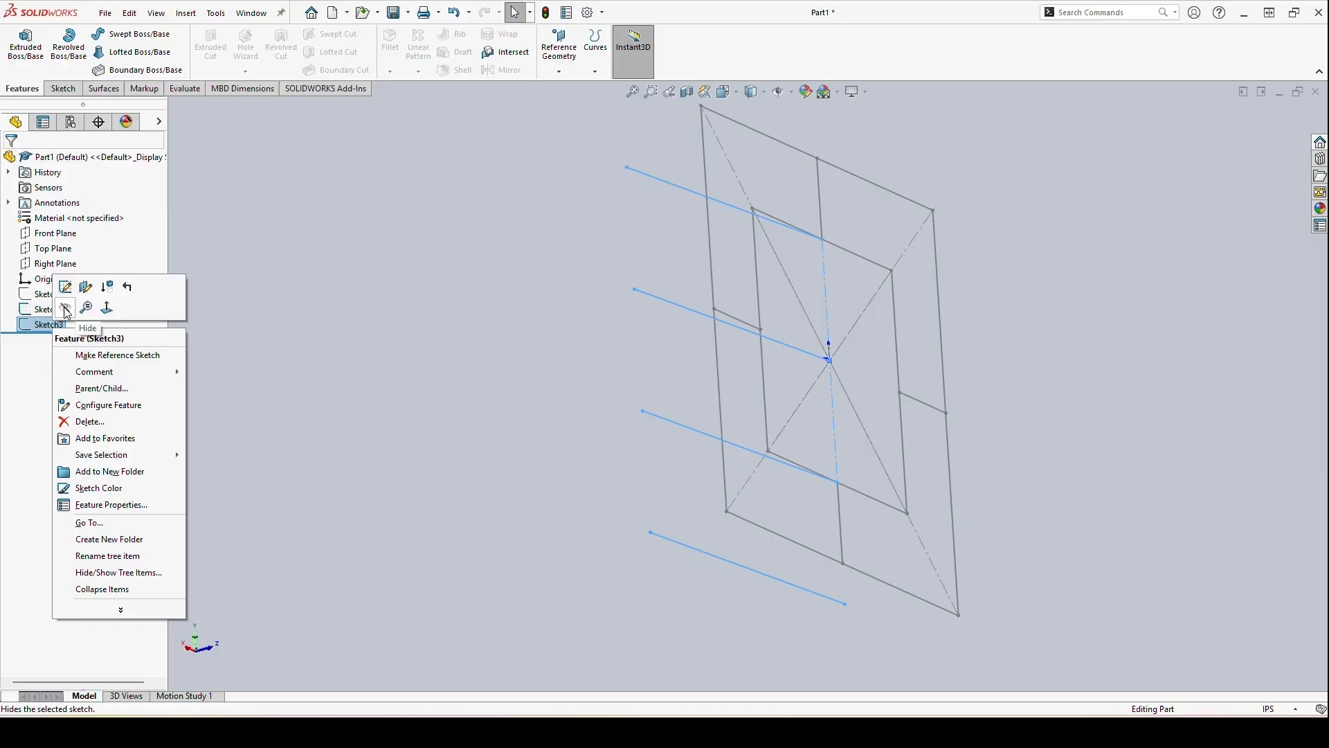
left_click(65, 308)
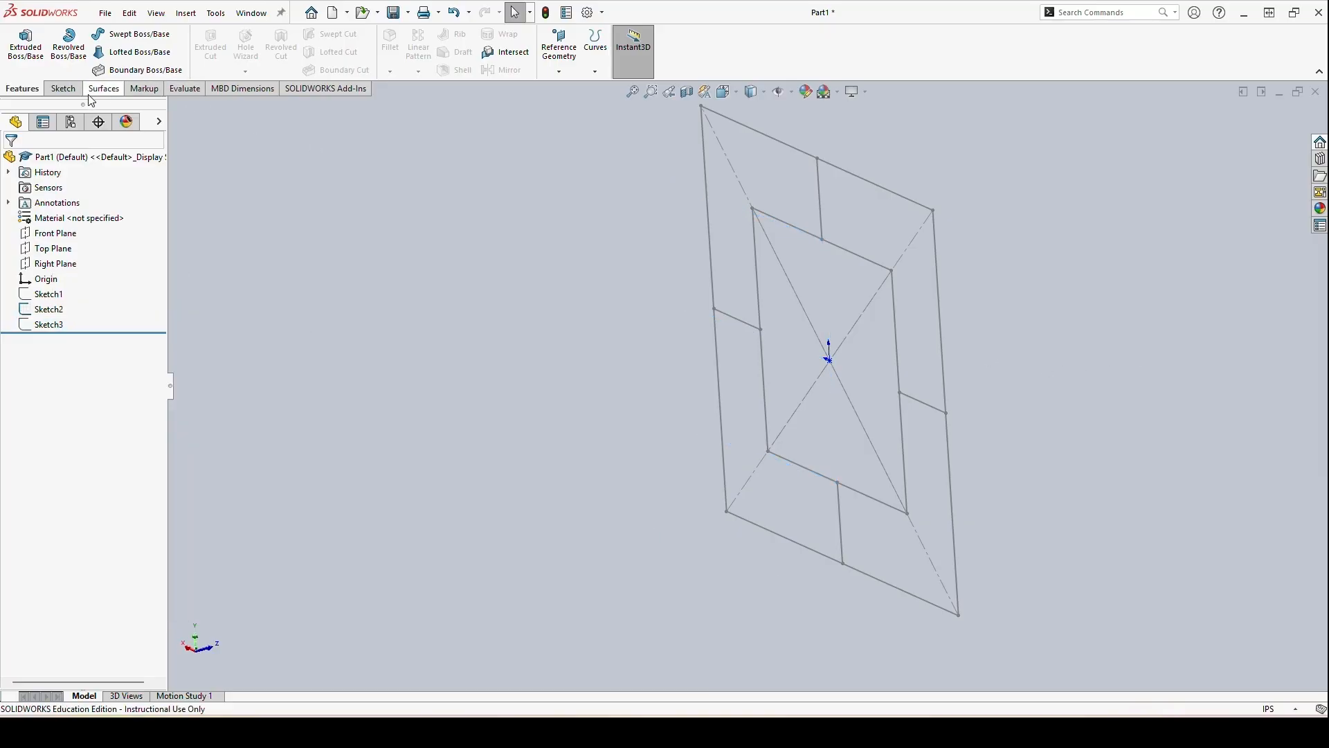
Start a Boss-Extrude of Sketch2 from its inner rectangle and remove the selected contour
left_click(25, 42)
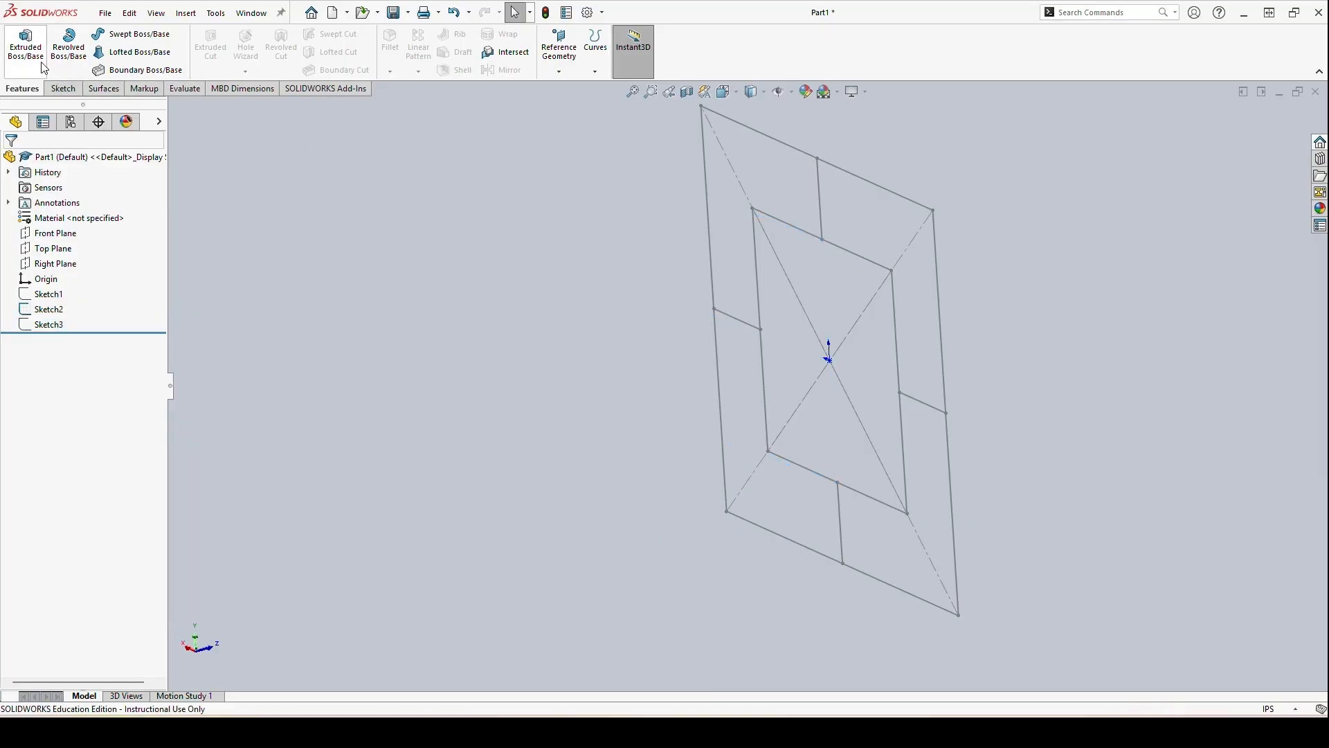
left_click(796, 226)
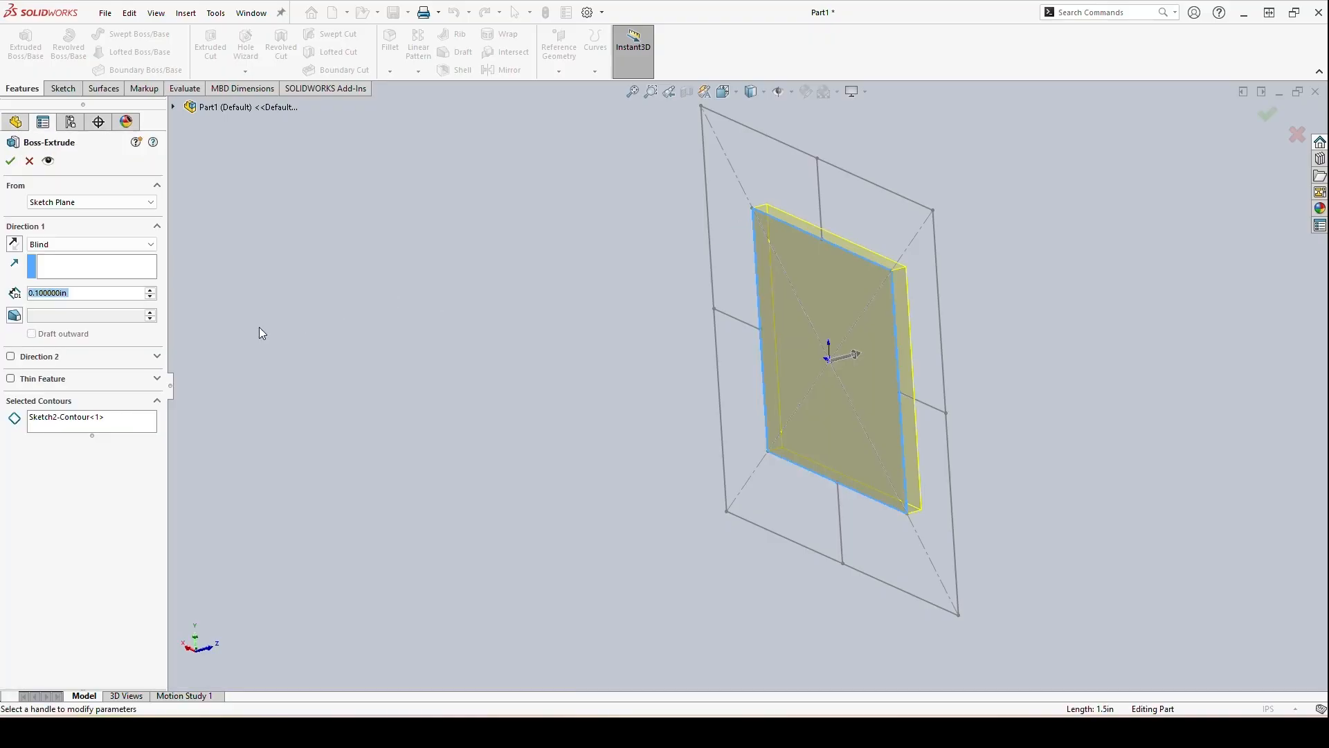
right_click(92, 422)
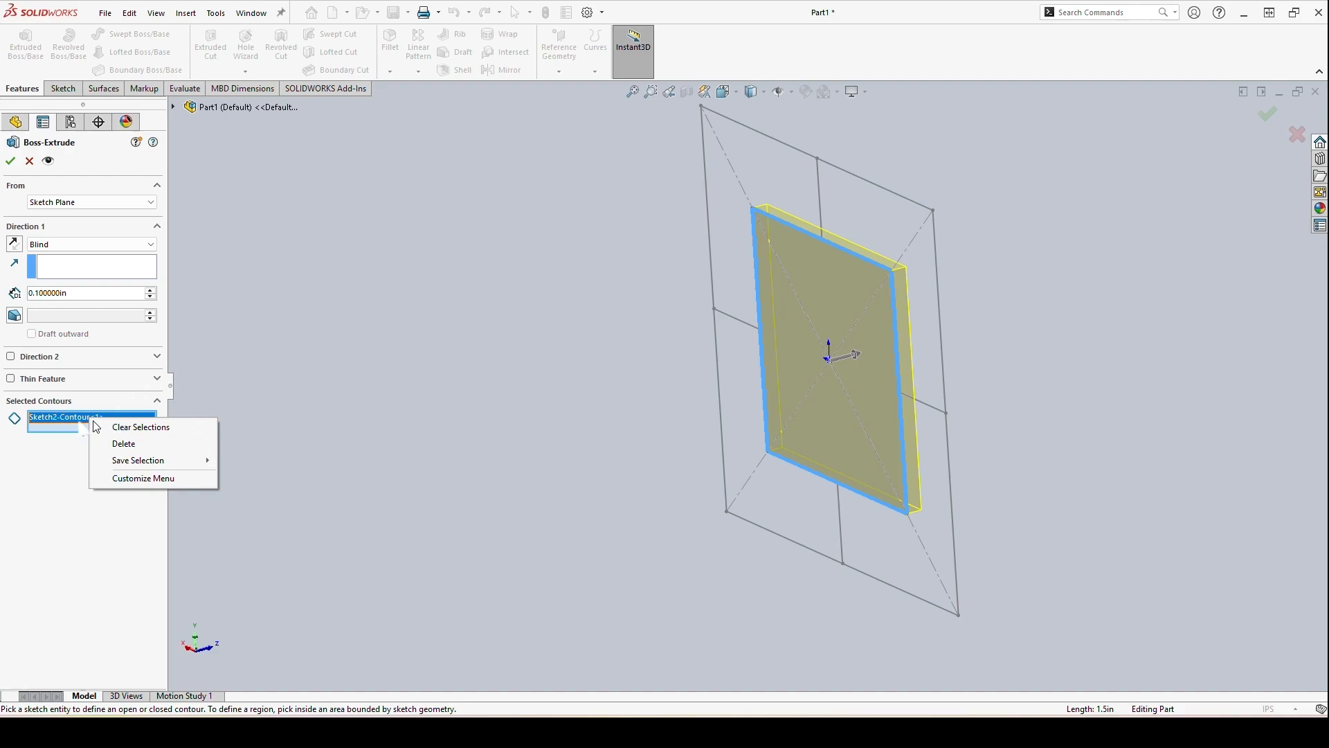
left_click_drag(35, 417, 86, 416)
key("e")
left_click(117, 444)
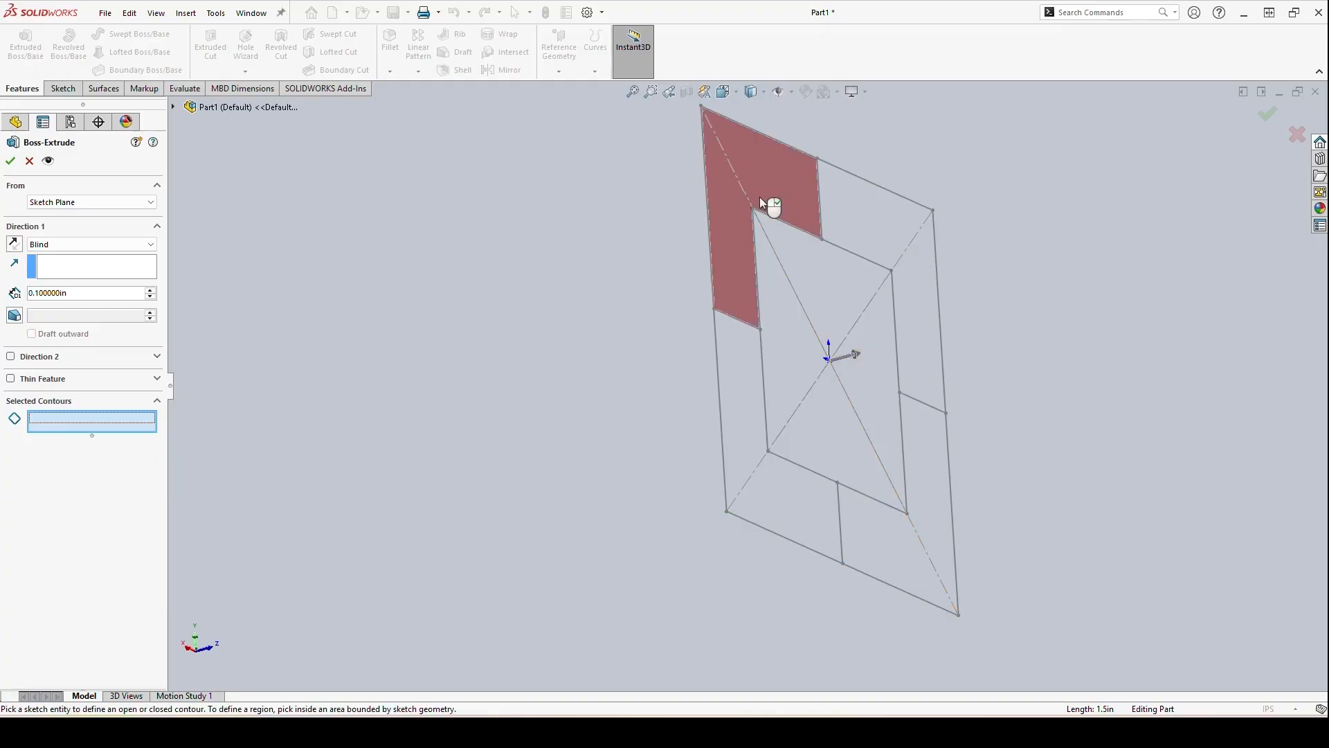
Select the inner rectangle and the upper-left, lower-right and upper-right outer regions of Sketch2 as extrusion contours
left_click(774, 193)
left_click(877, 335)
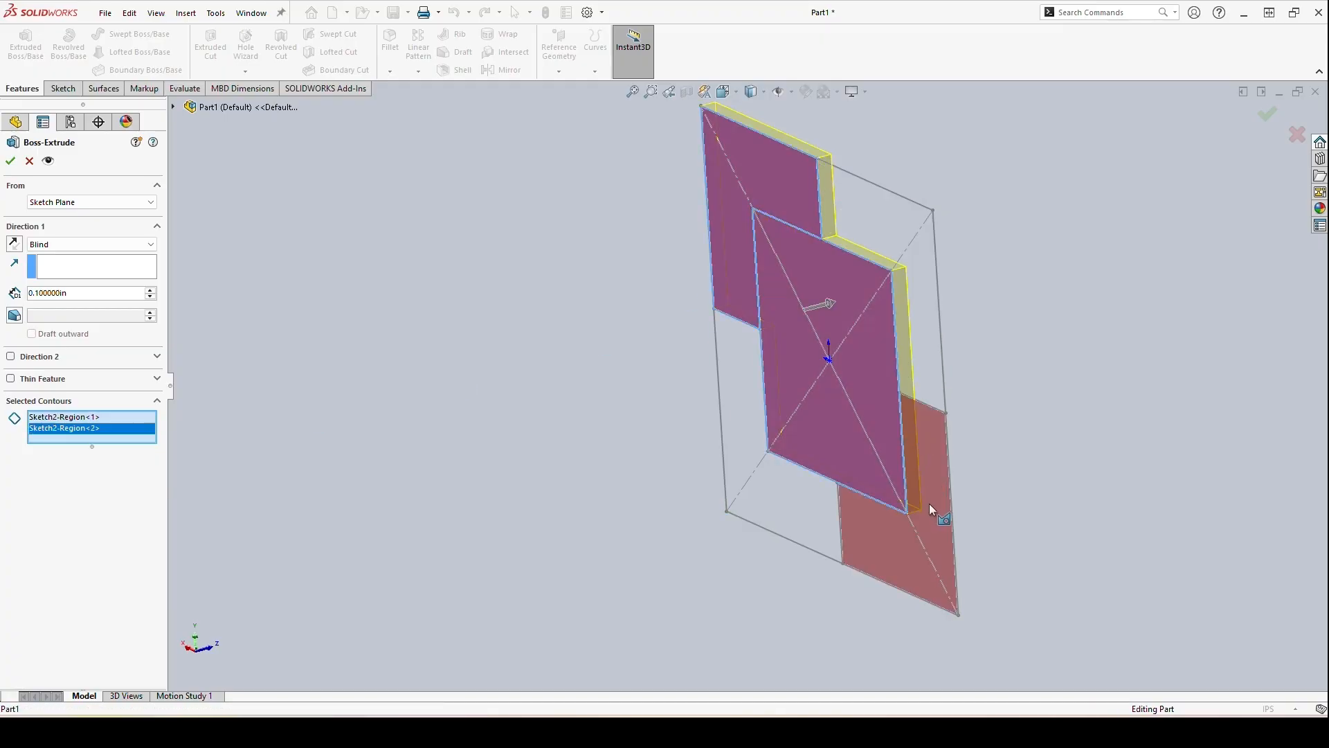
left_click(924, 547)
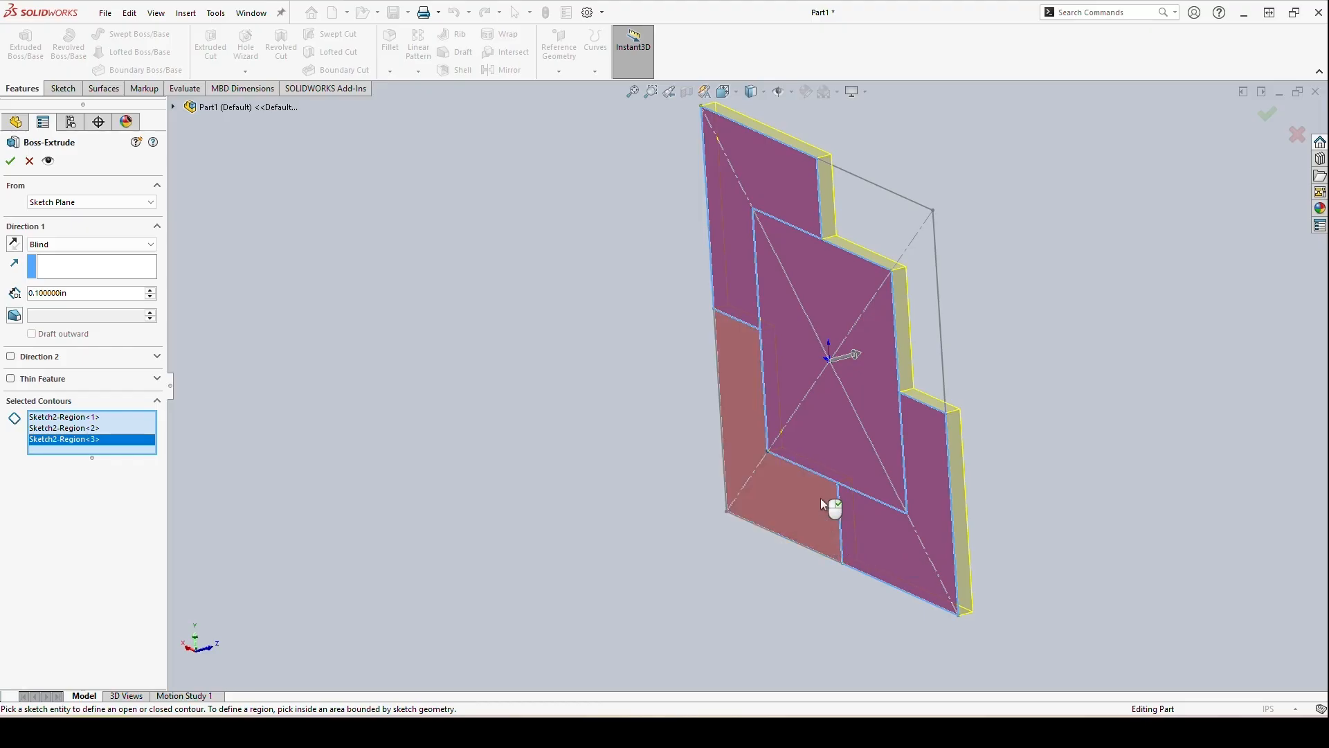
left_click(929, 263)
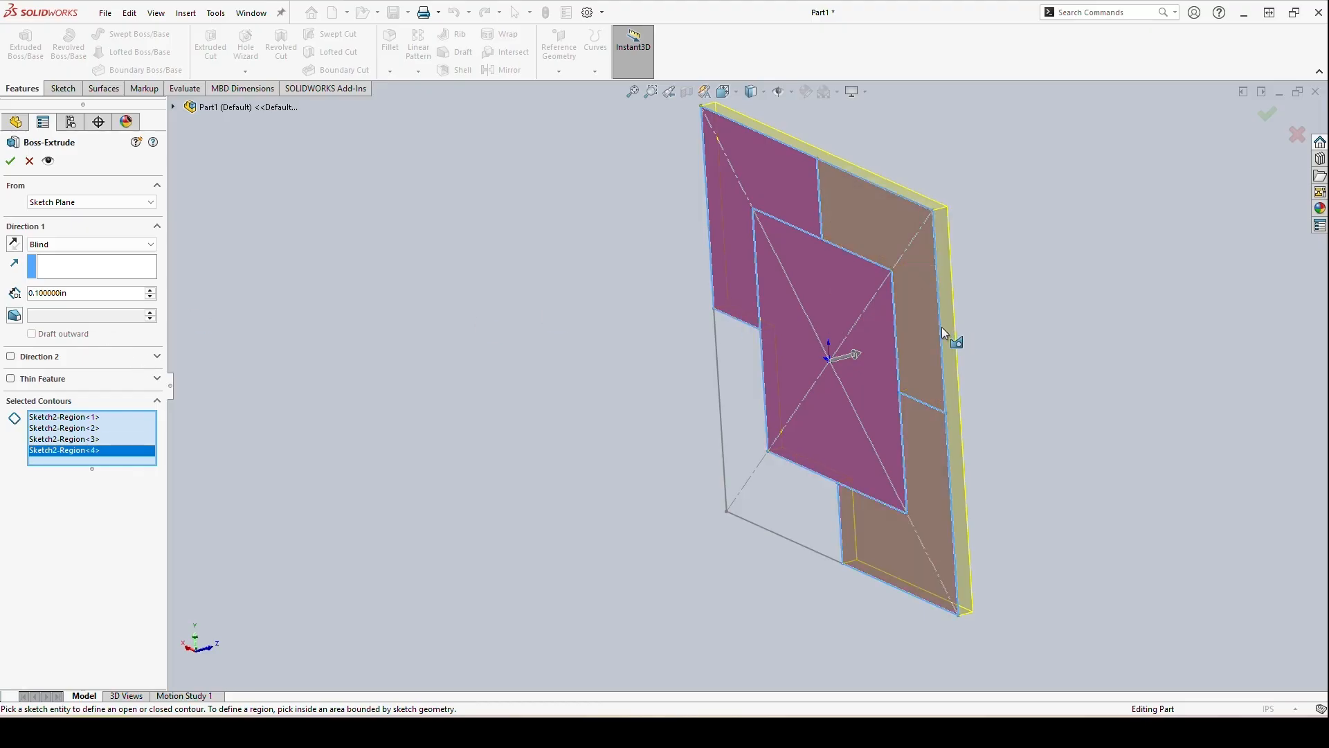
middle_click_drag(945, 333, 704, 392)
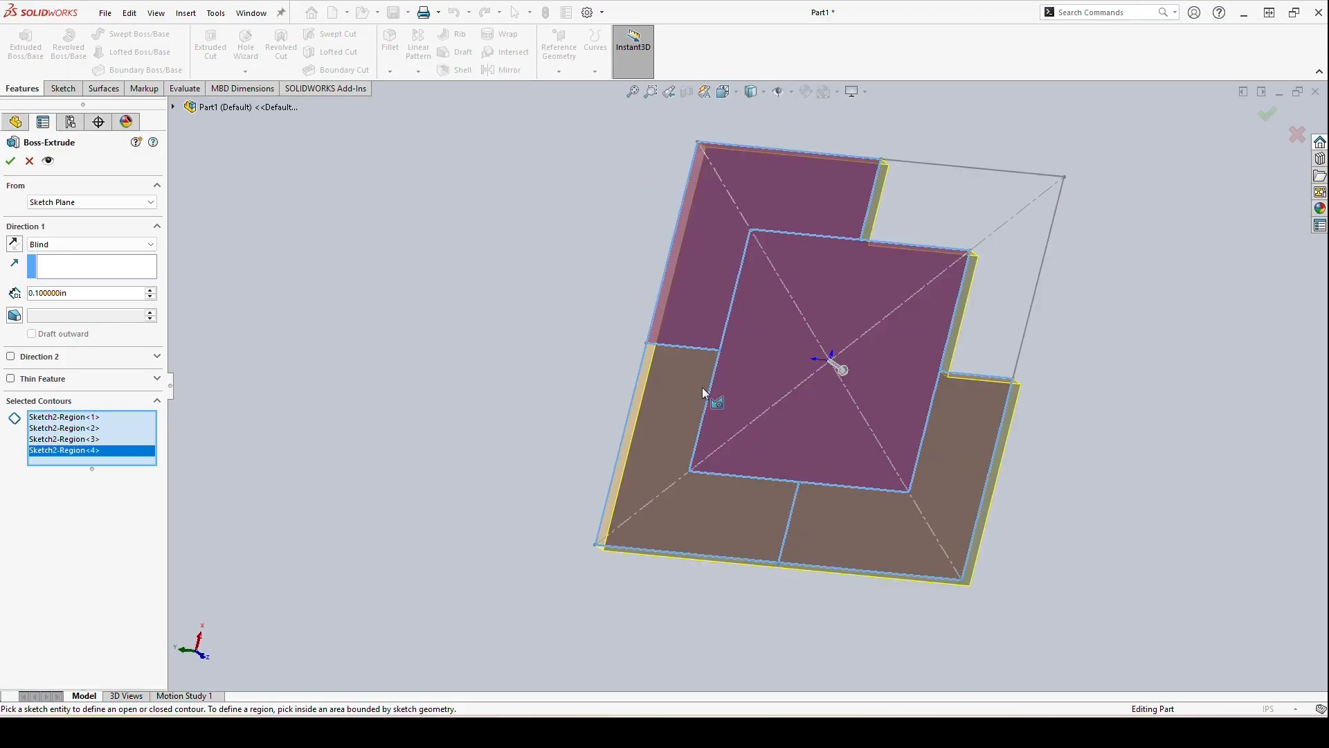
Set the blind depth of the multi-region extrusion to 1 in
left_click_drag(88, 292, 2, 301)
type("1")
key("Return")
middle_click_drag(750, 371, 679, 386)
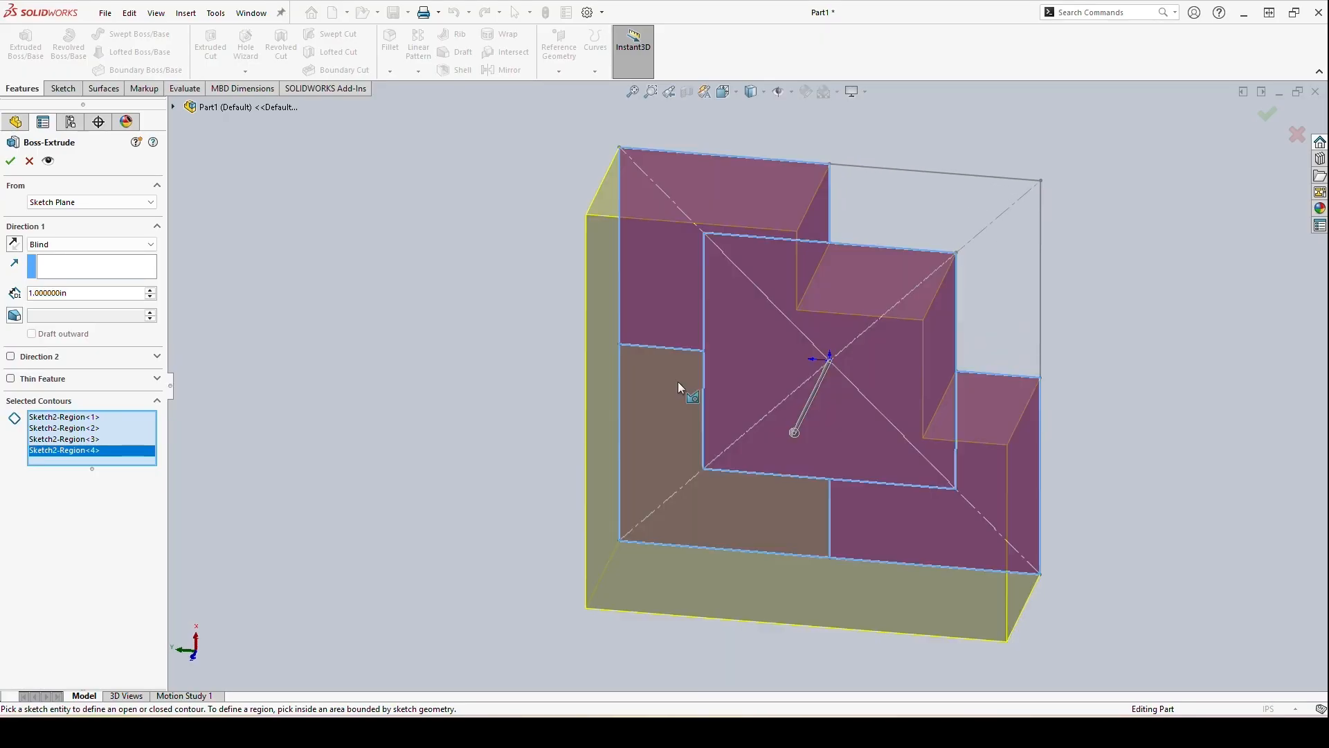
middle_click_drag(865, 400, 475, 475)
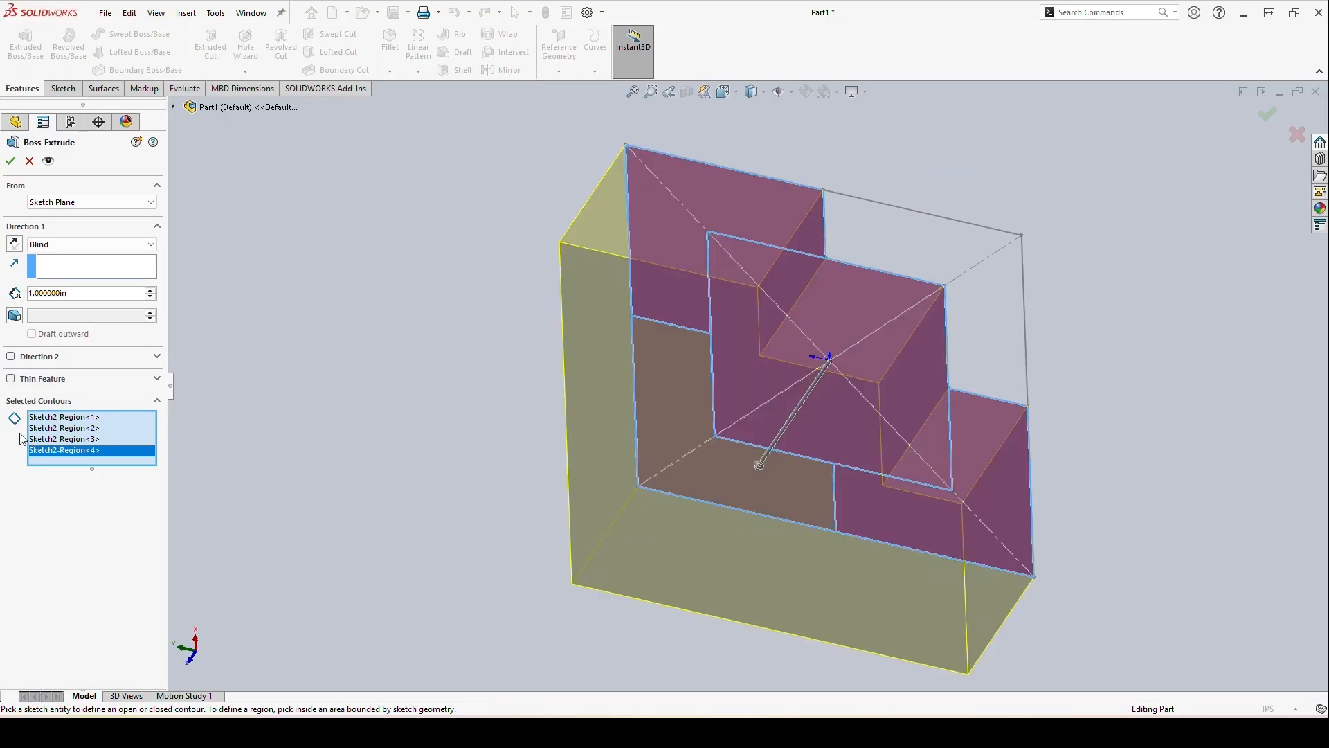
Remove Sketch2-Region<3> from the selected contours
right_click(50, 444)
left_click(80, 459)
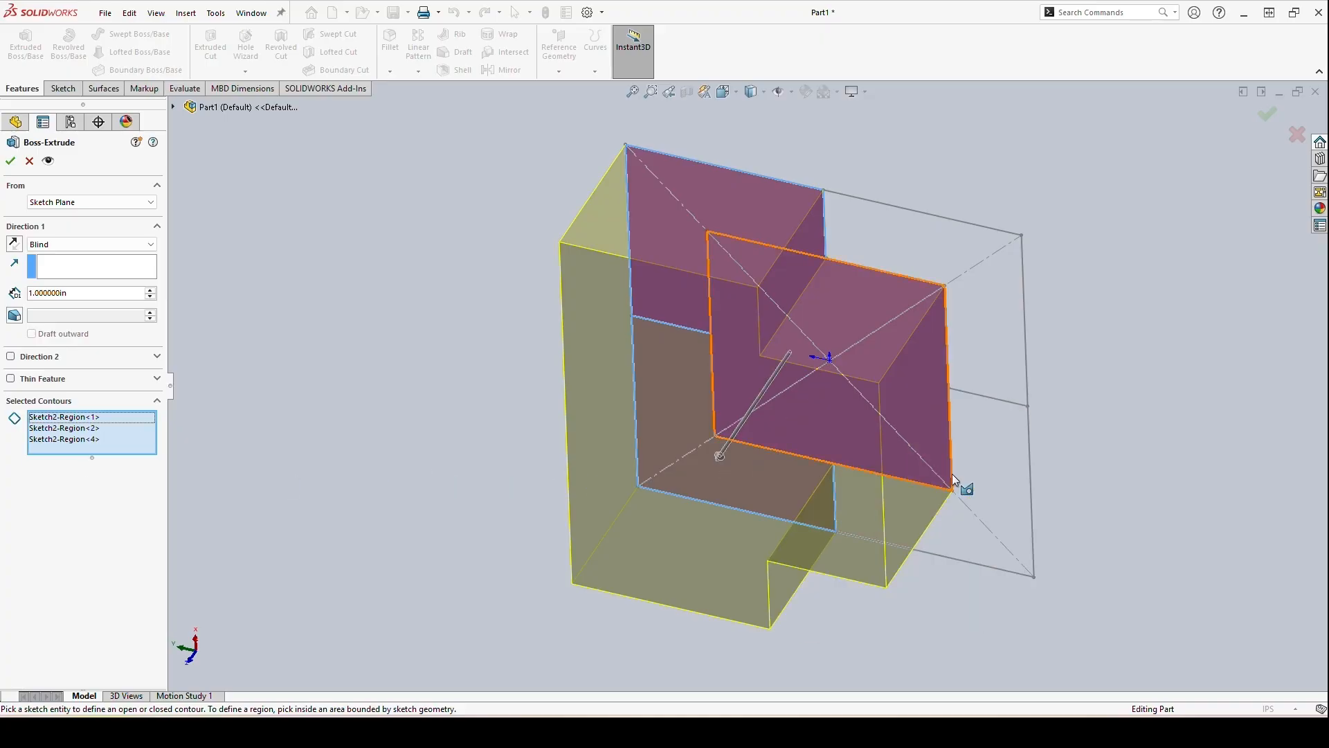
middle_click_drag(984, 341, 985, 466)
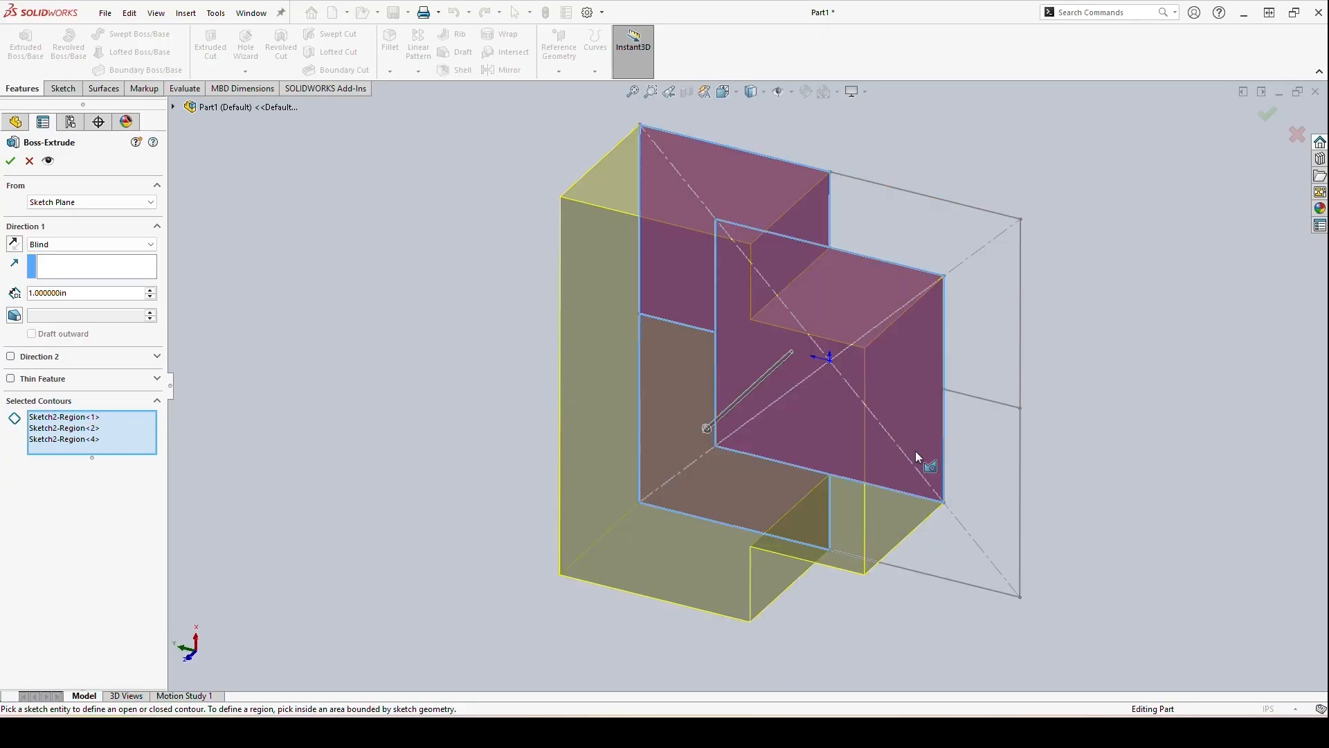
middle_click_drag(802, 455, 696, 376)
Try the one-direction thin feature on the selected regions, turn it off and cancel the Boss-Extrude
left_click(11, 379)
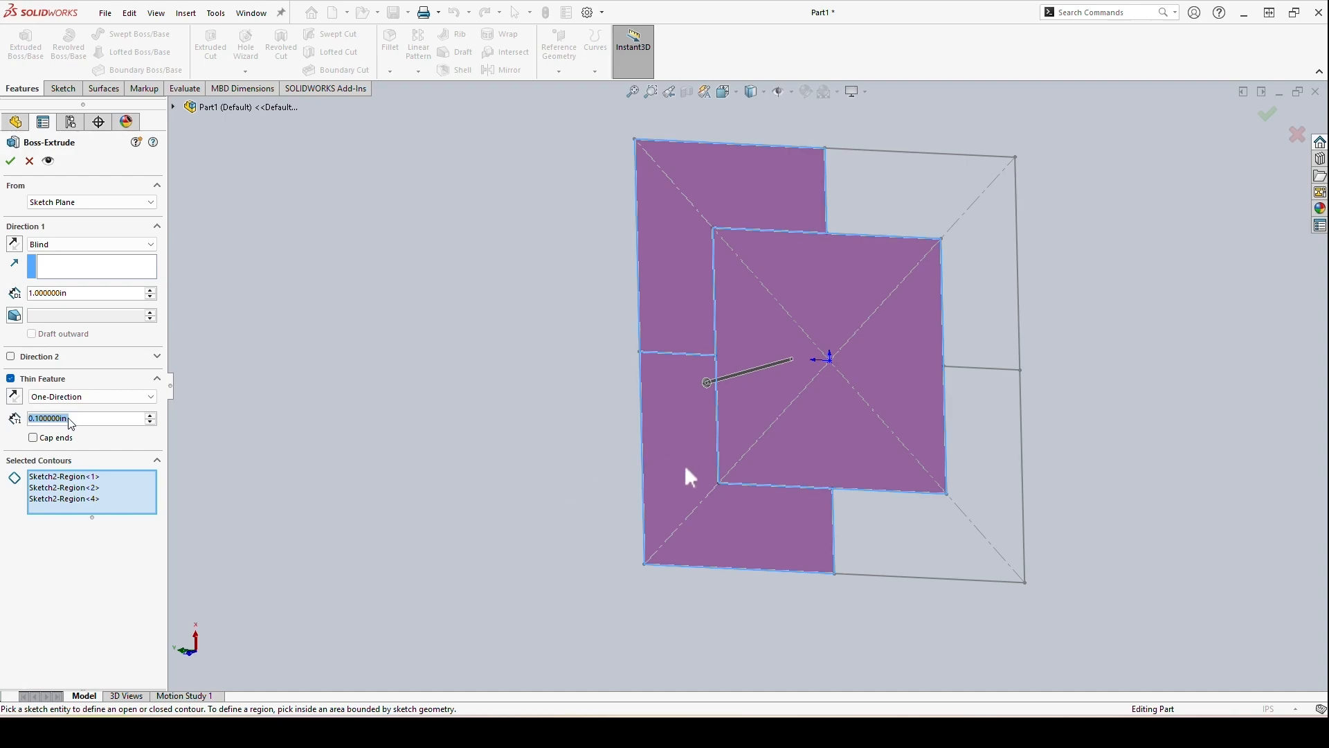
left_click_drag(716, 478, 828, 361)
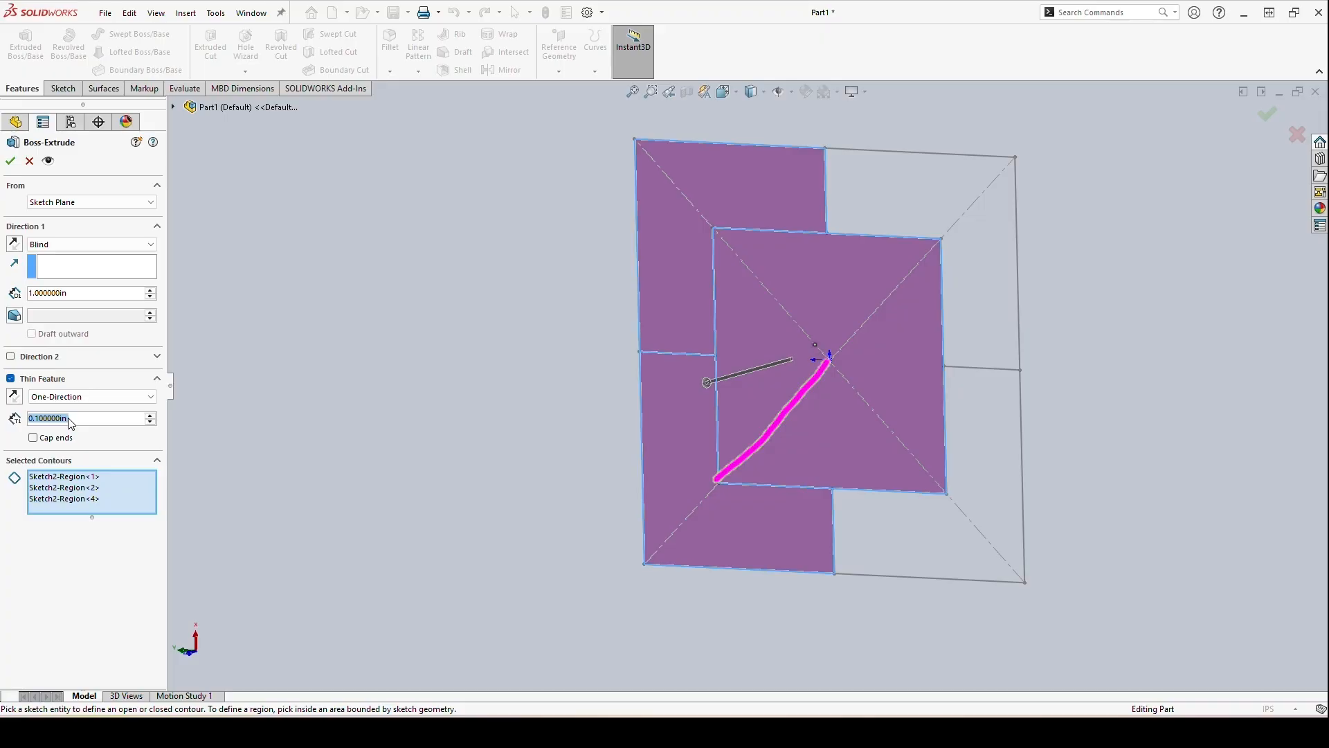
mouse_move(722, 248)
left_mouse_down()
mouse_move(796, 311)
mouse_move(826, 361)
left_mouse_up()
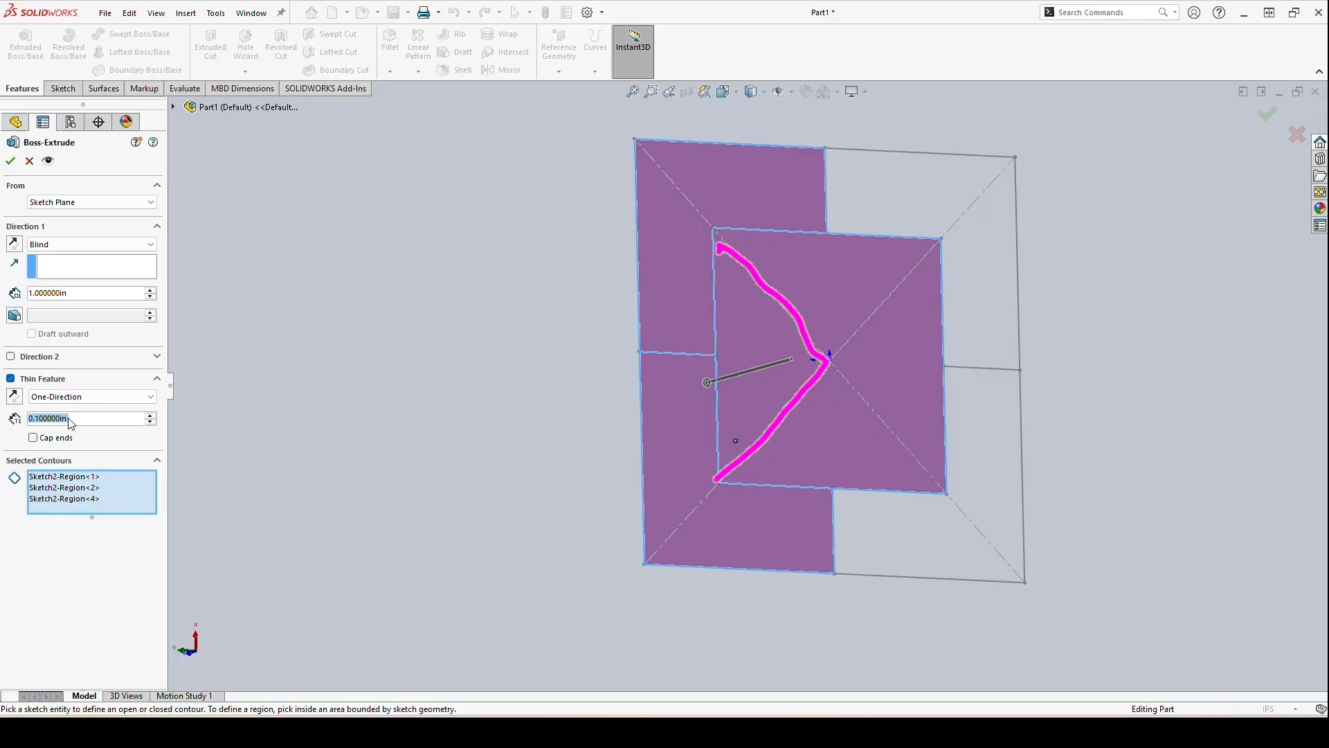
key("ctrl+z")
key("ctrl+z")
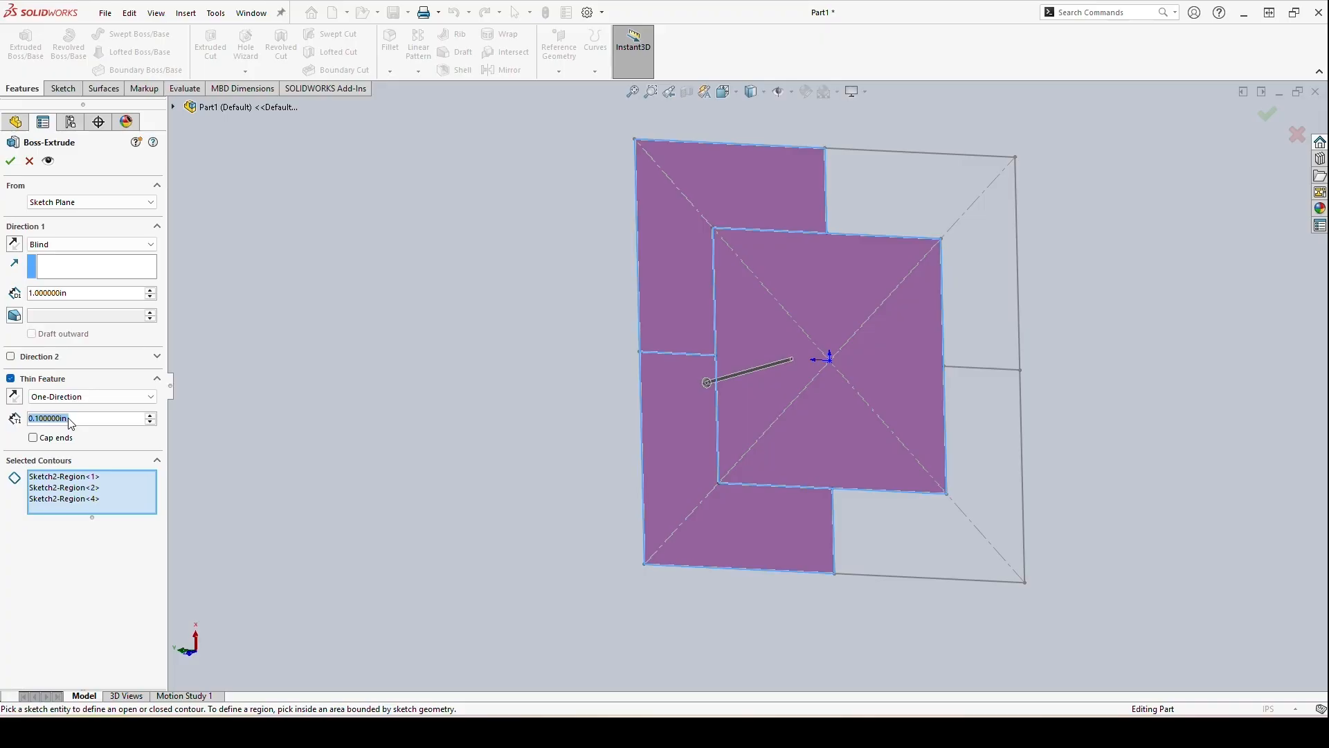
left_click(11, 379)
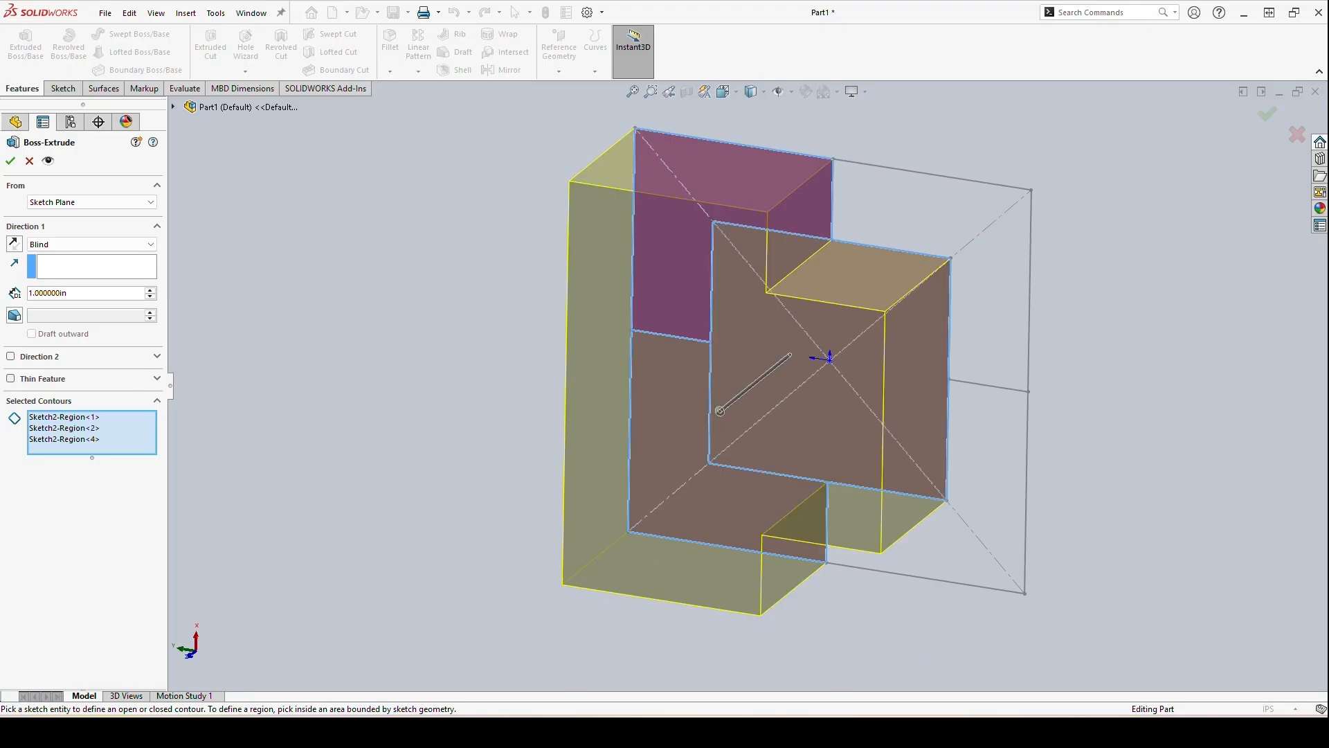
left_click(29, 160)
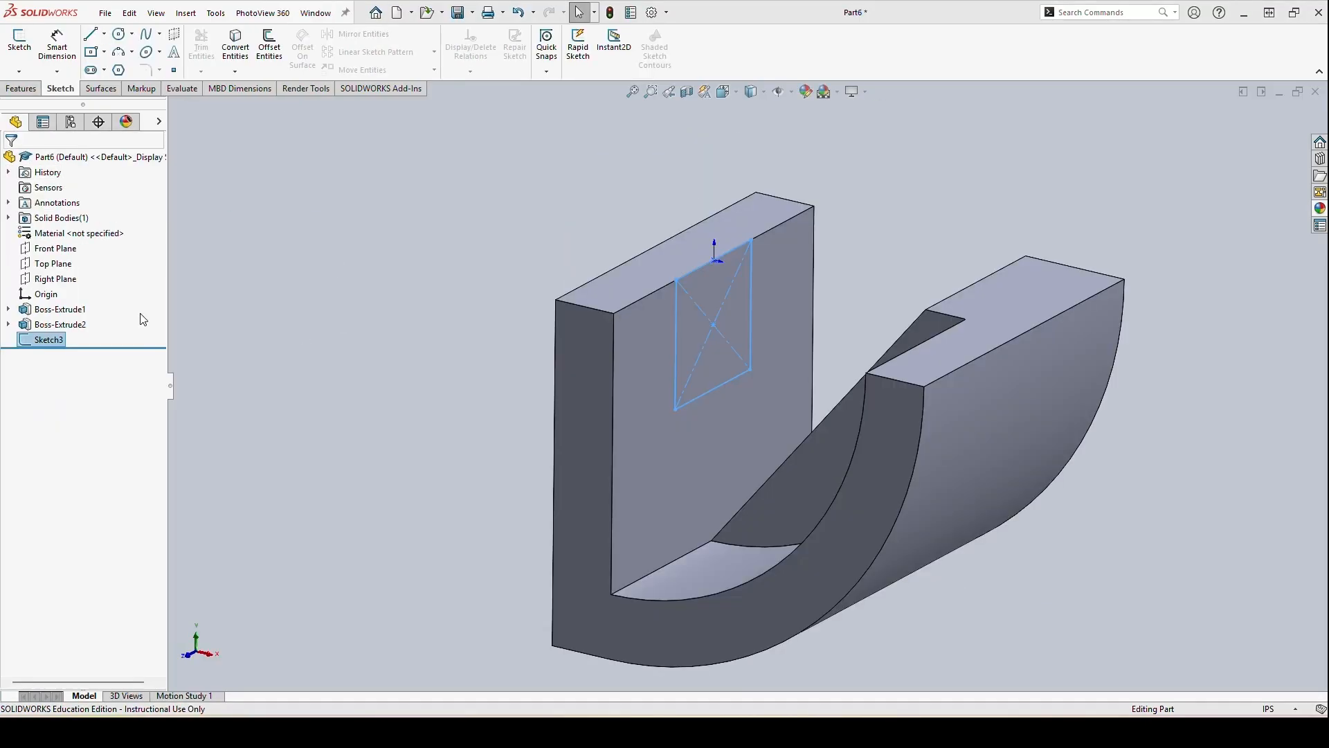
Extrude Sketch3 of Part6 with the Through All end condition as a separate body, without merging the result
left_click(21, 88)
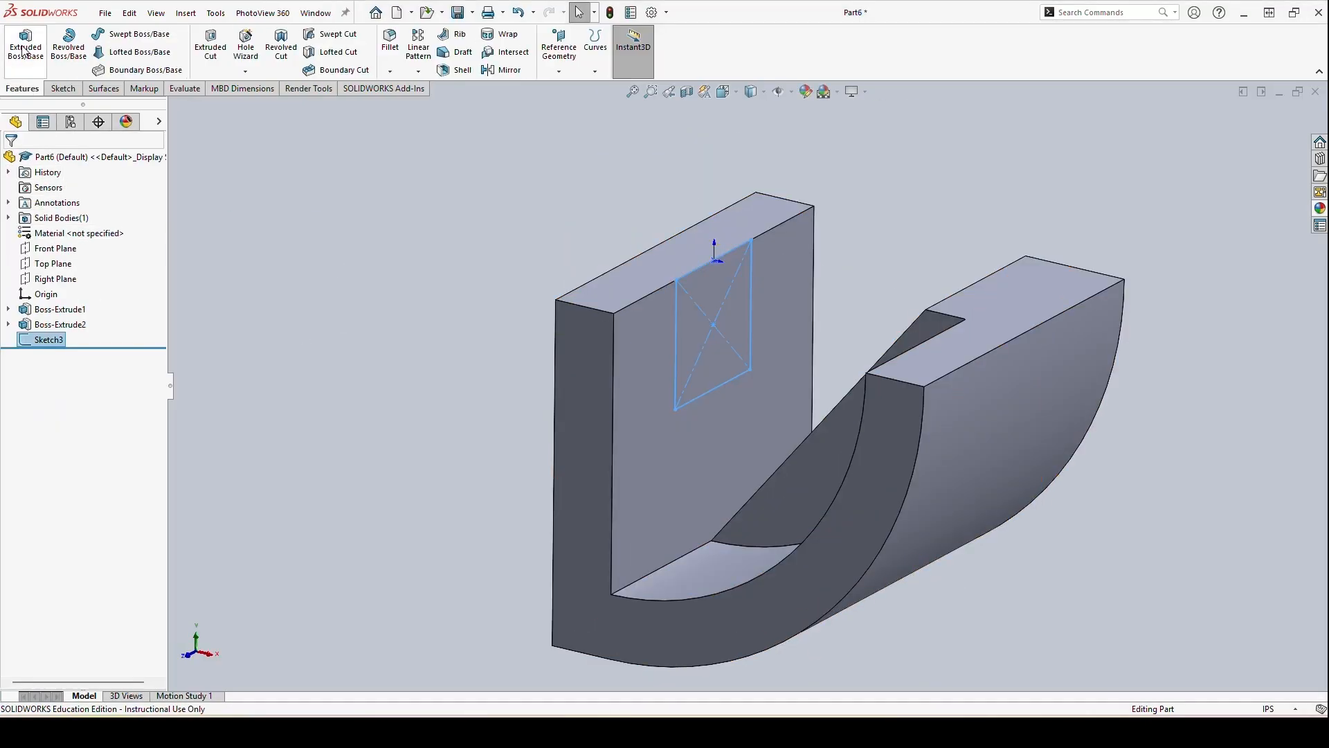
left_click(25, 45)
middle_click_drag(730, 379, 820, 408)
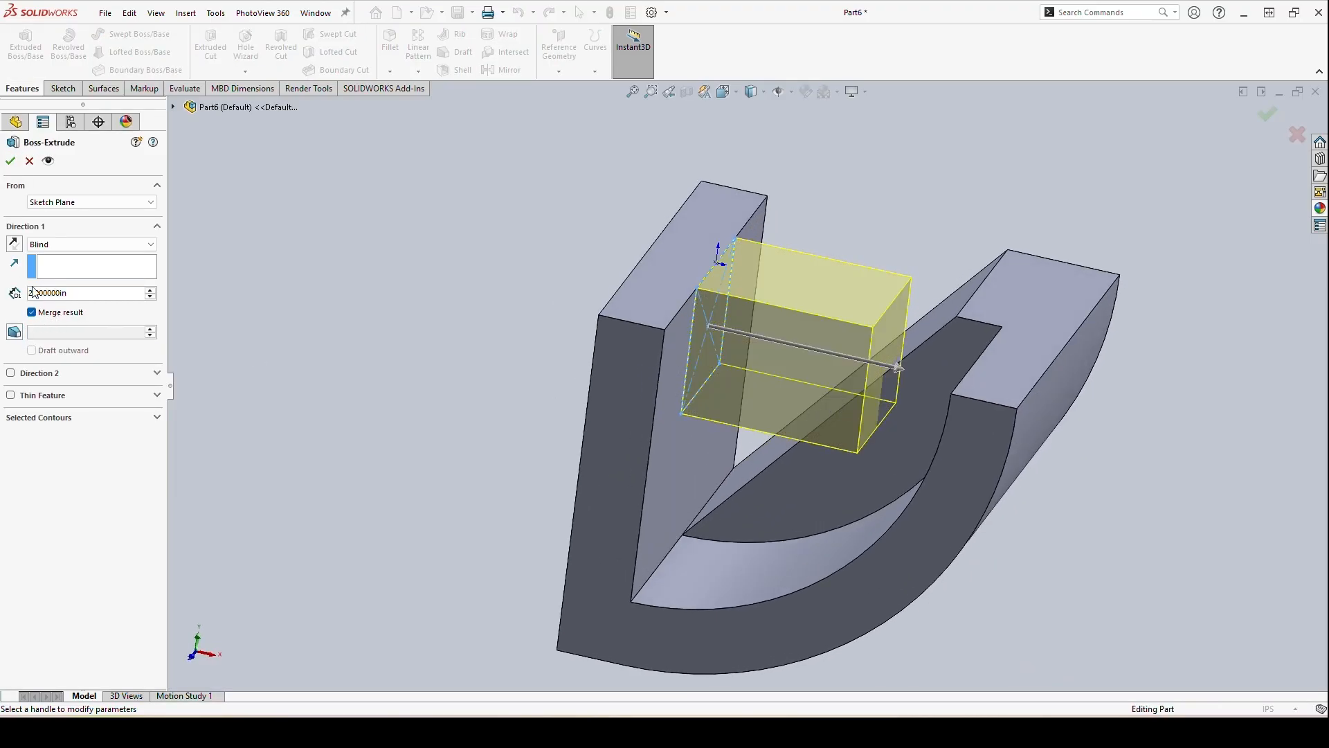
left_click(72, 249)
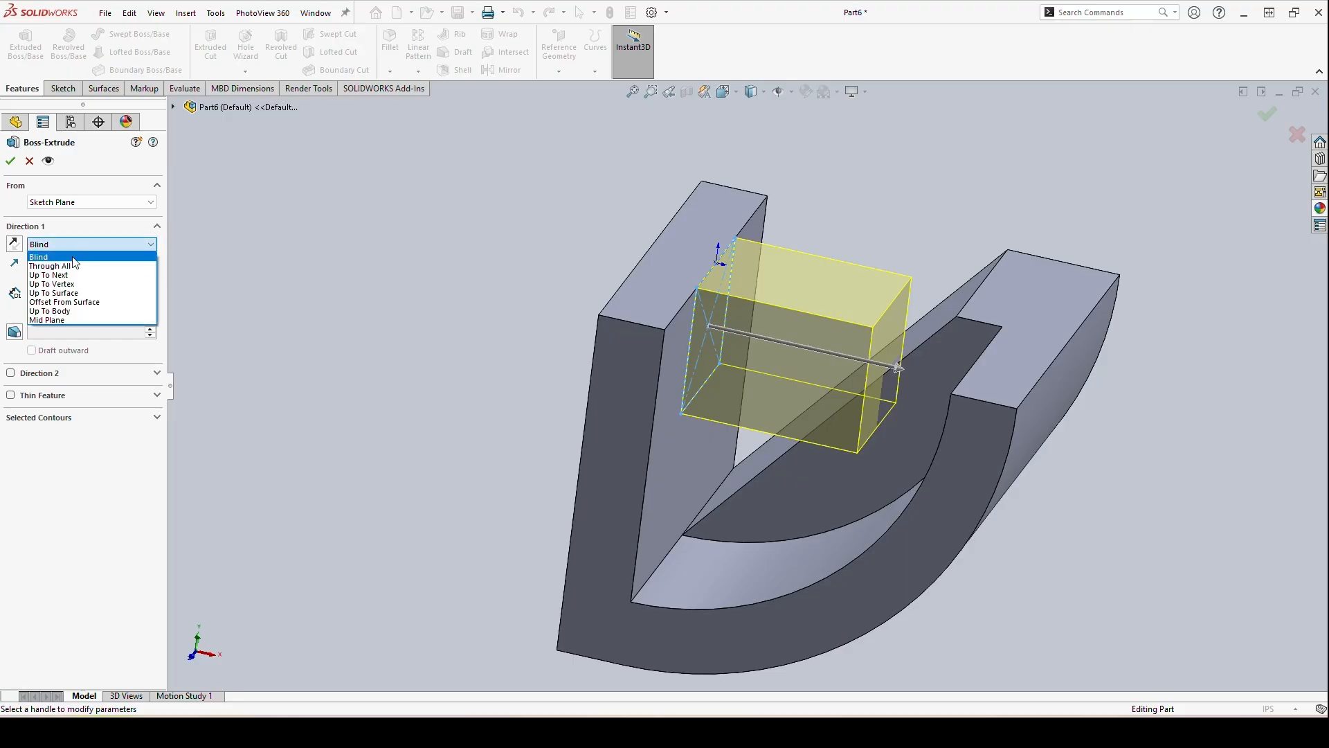
left_click(81, 267)
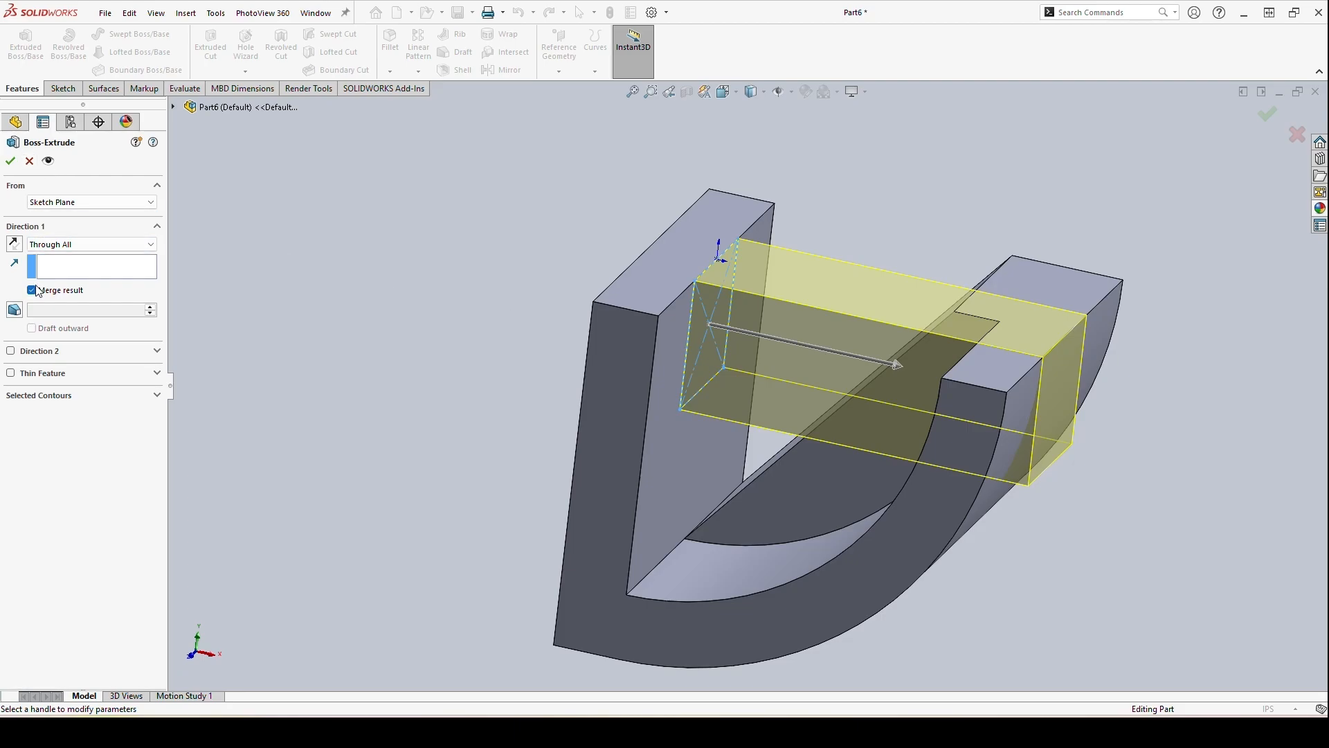
left_click(11, 160)
Inspect the far end of the through-all extrusion, temporarily hiding the surrounding curved body and undoing the hide
middle_click_drag(446, 363, 1026, 376)
scroll(1025, 377, "down", 5)
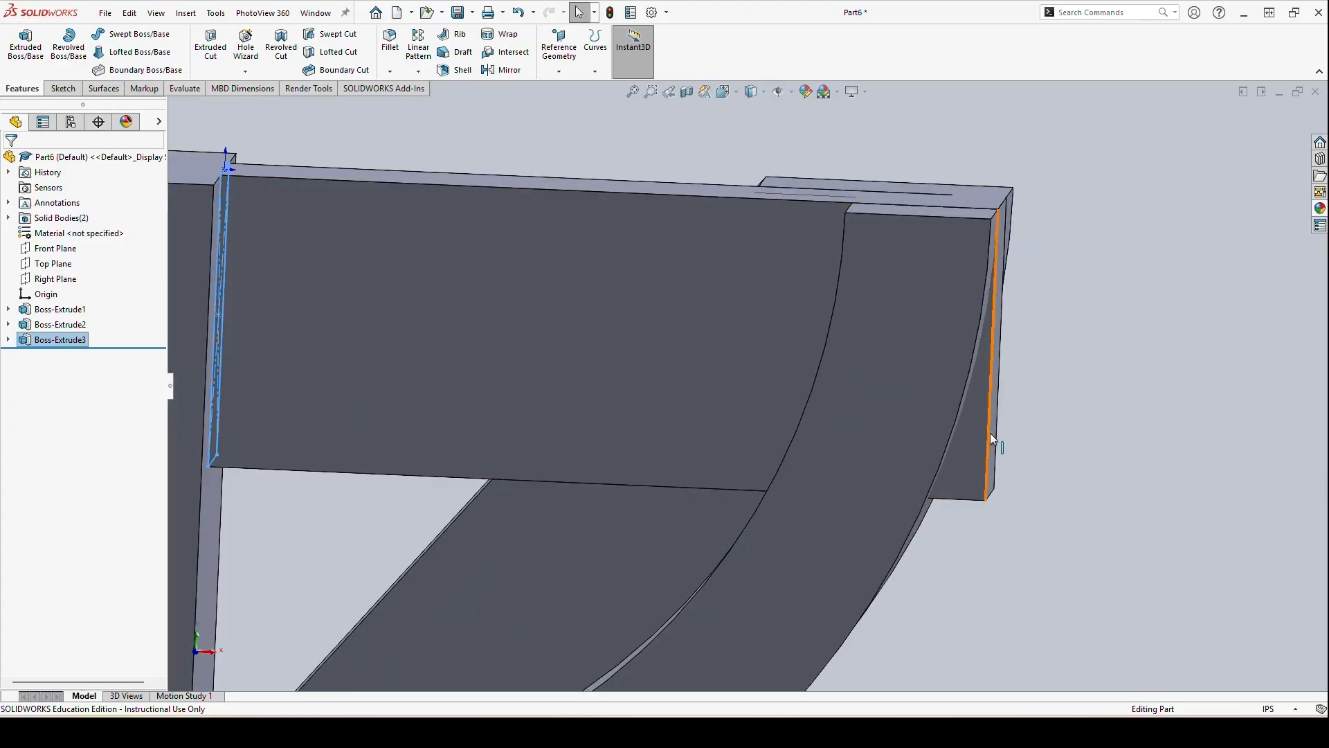
scroll(542, 300, "up", 2)
mouse_move(553, 300)
middle_mouse_down()
mouse_move(564, 314)
mouse_move(549, 294)
middle_mouse_up()
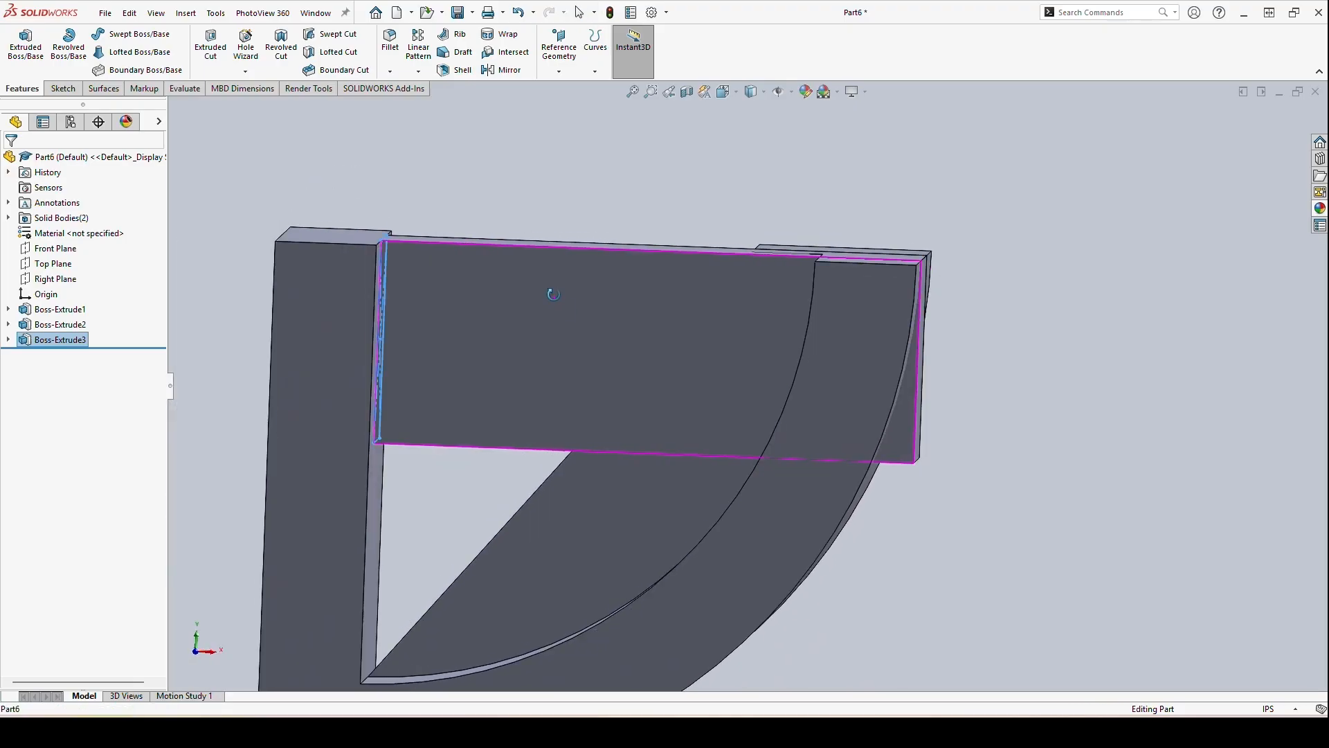
left_click(788, 505)
left_click(871, 464)
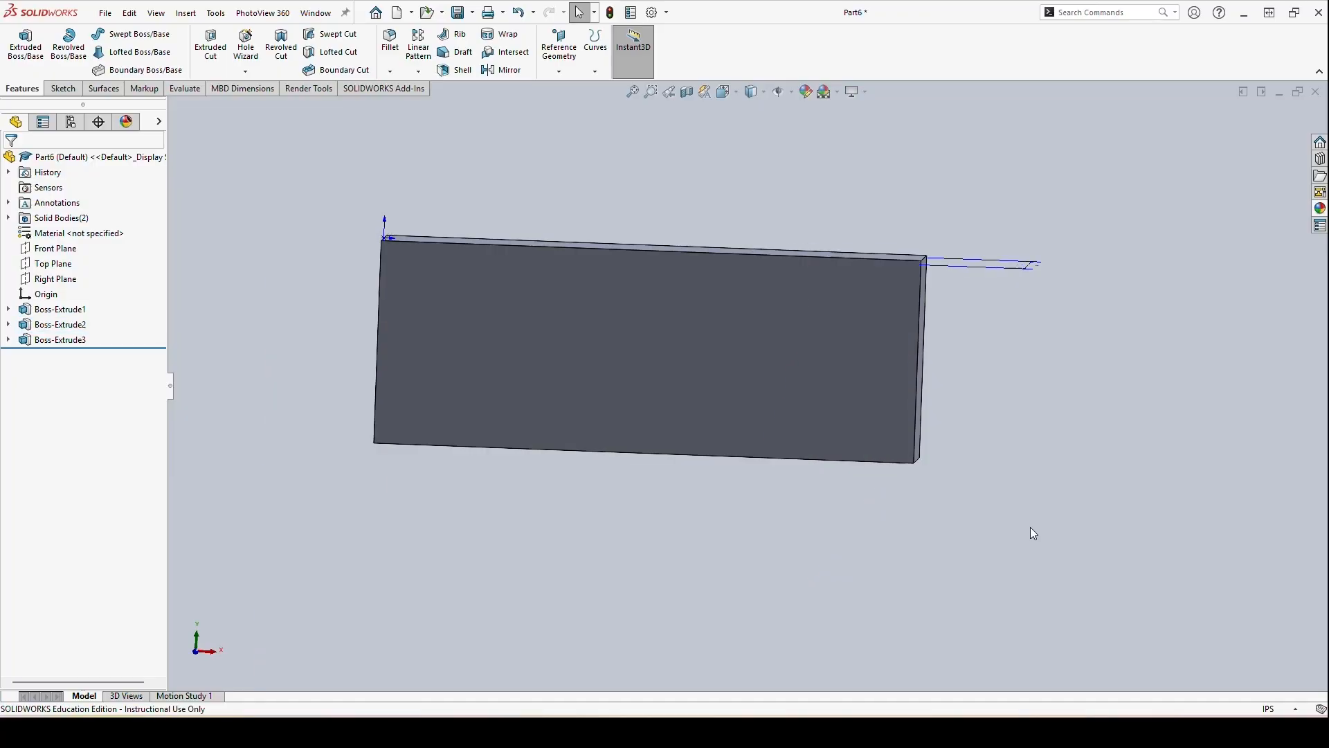
middle_click_drag(995, 524, 1000, 557)
key("ctrl+z")
middle_click_drag(946, 501, 947, 493)
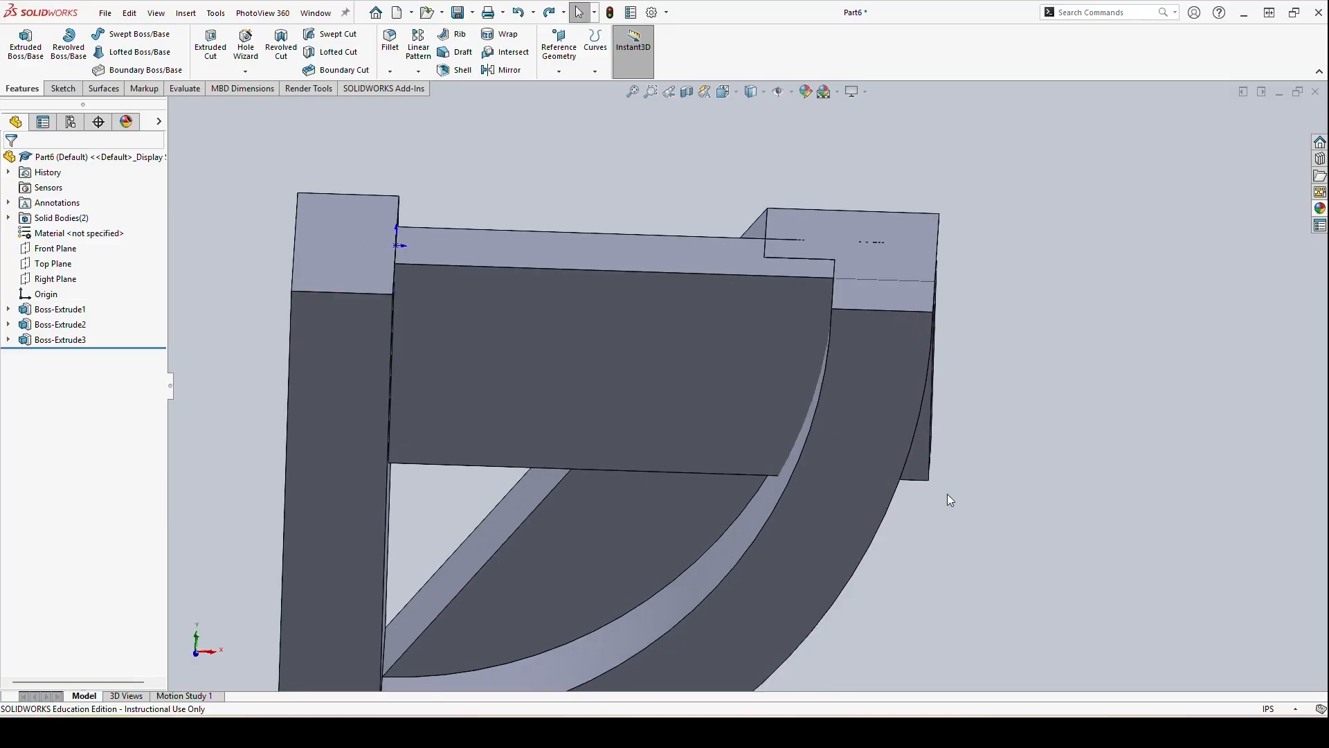
Delete the through-all extrusion Boss-Extrude3 while keeping its Sketch3
key("ctrl+z")
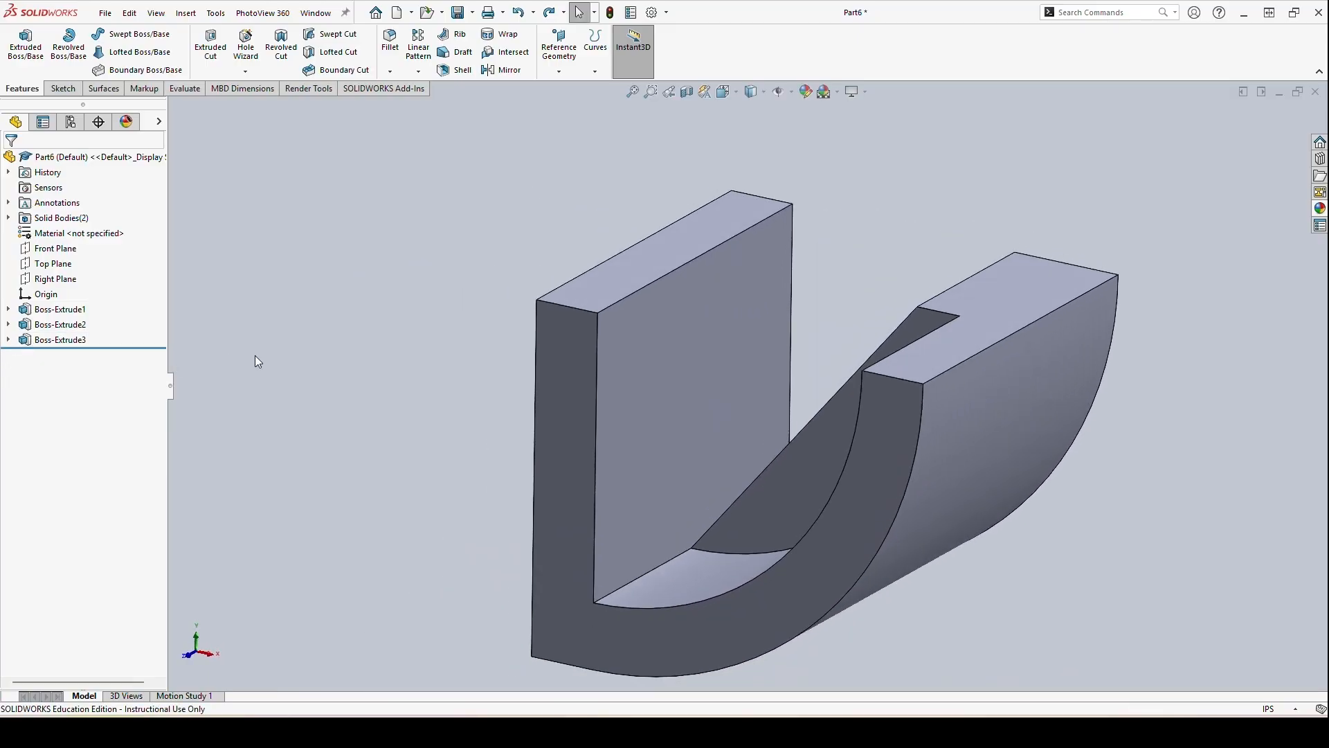
left_click(55, 340)
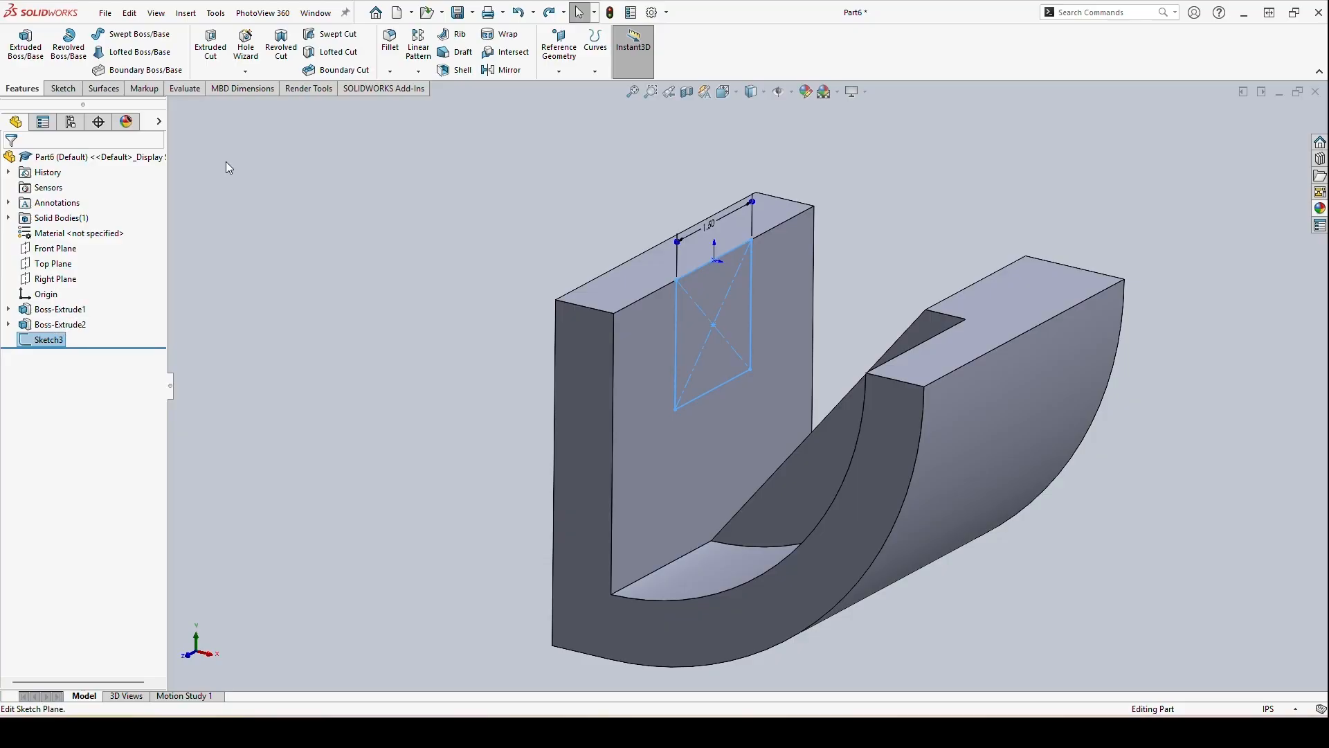
left_click(319, 151)
Start a Boss-Extrude of Sketch3 and replace its selected contour with the closed rectangular region
left_click(26, 45)
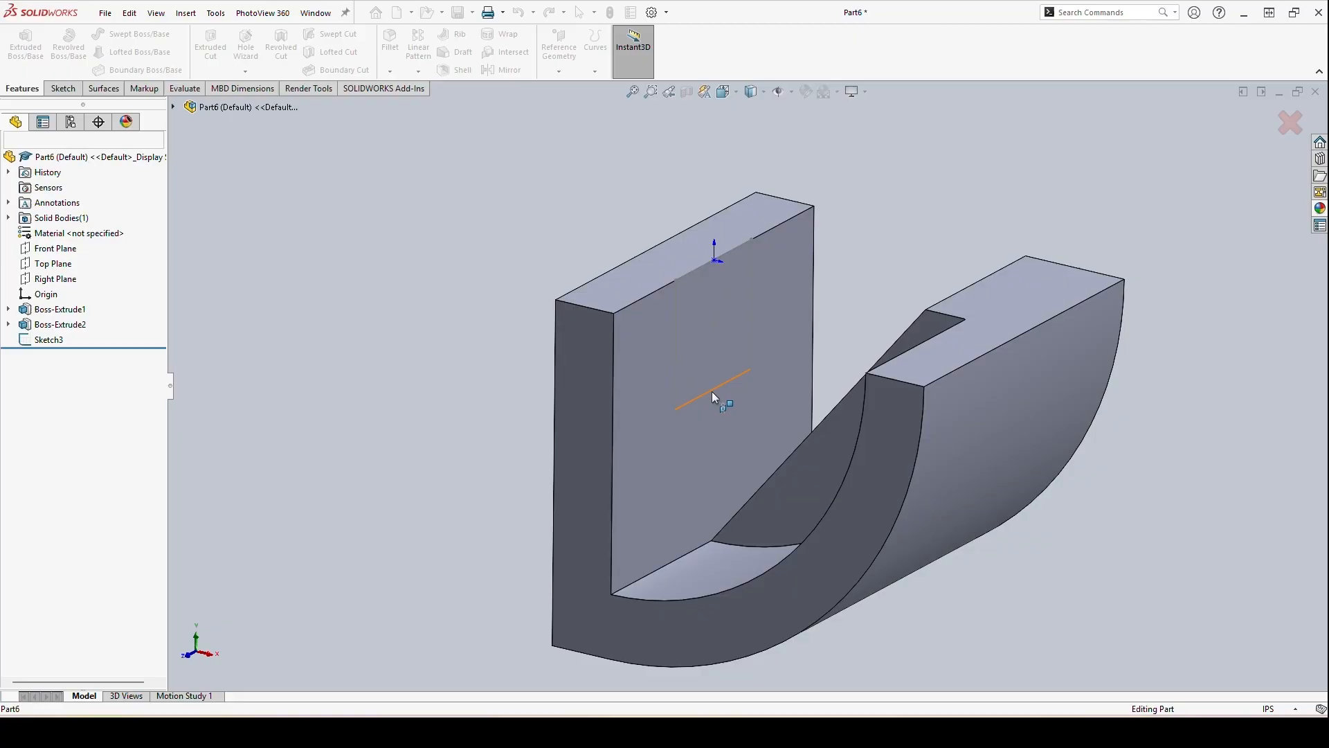
left_click(712, 391)
left_click(67, 413)
right_click(85, 413)
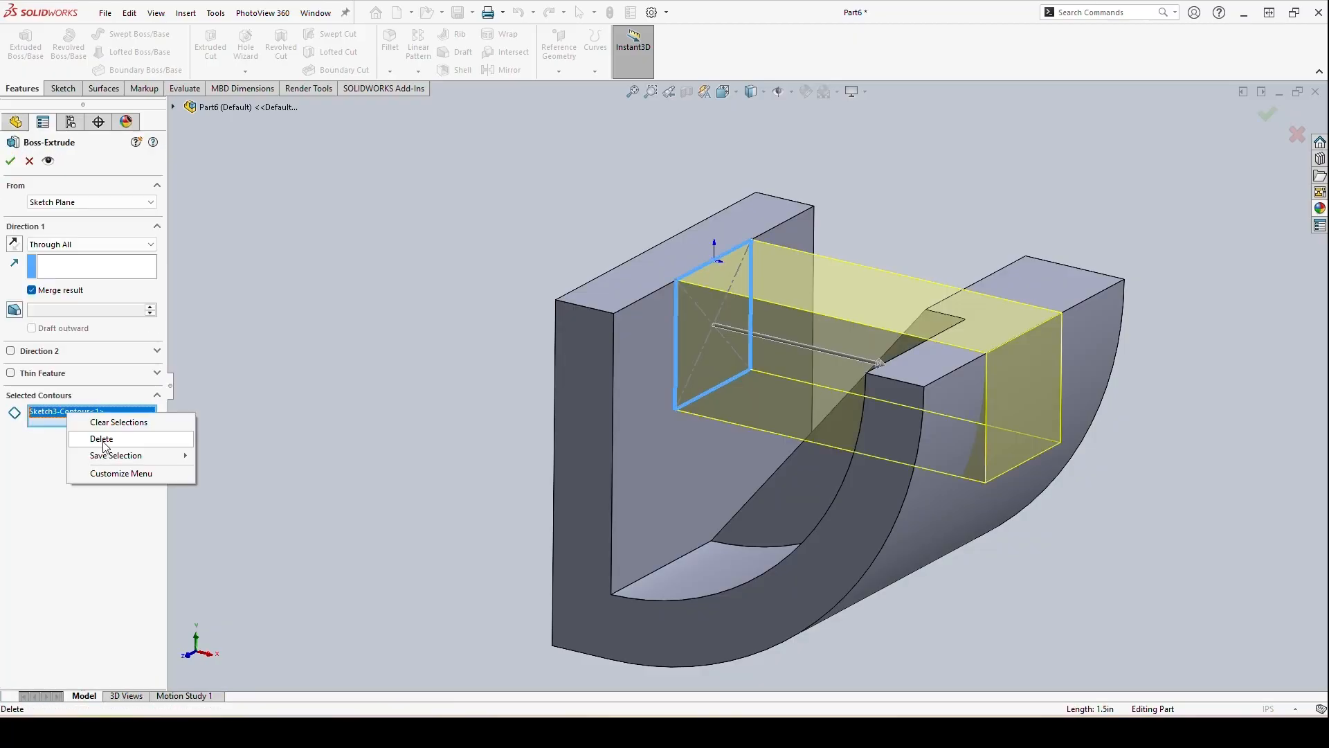
left_click(116, 421)
left_click(696, 325)
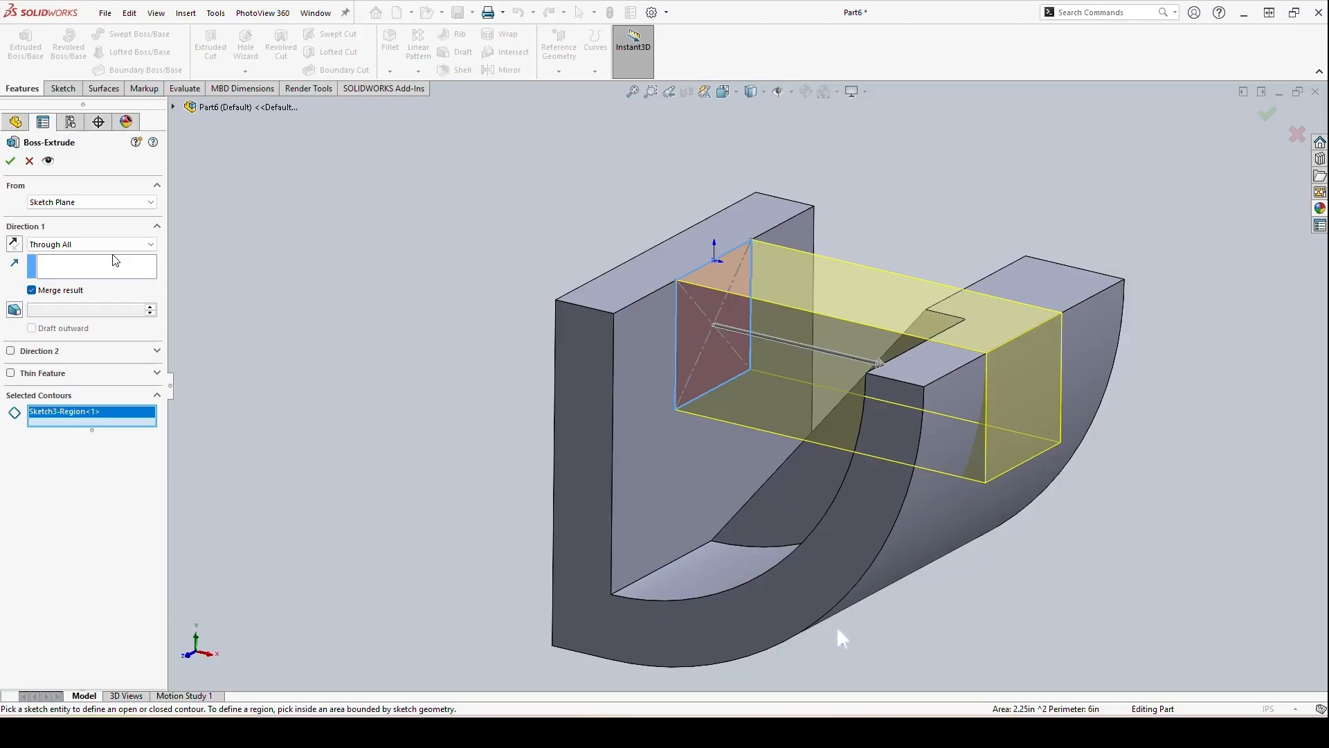
mouse_move(848, 658)
left_mouse_down()
mouse_move(808, 661)
mouse_move(833, 628)
left_mouse_up()
mouse_move(927, 413)
left_mouse_down()
mouse_move(1058, 402)
mouse_move(1033, 414)
left_mouse_up()
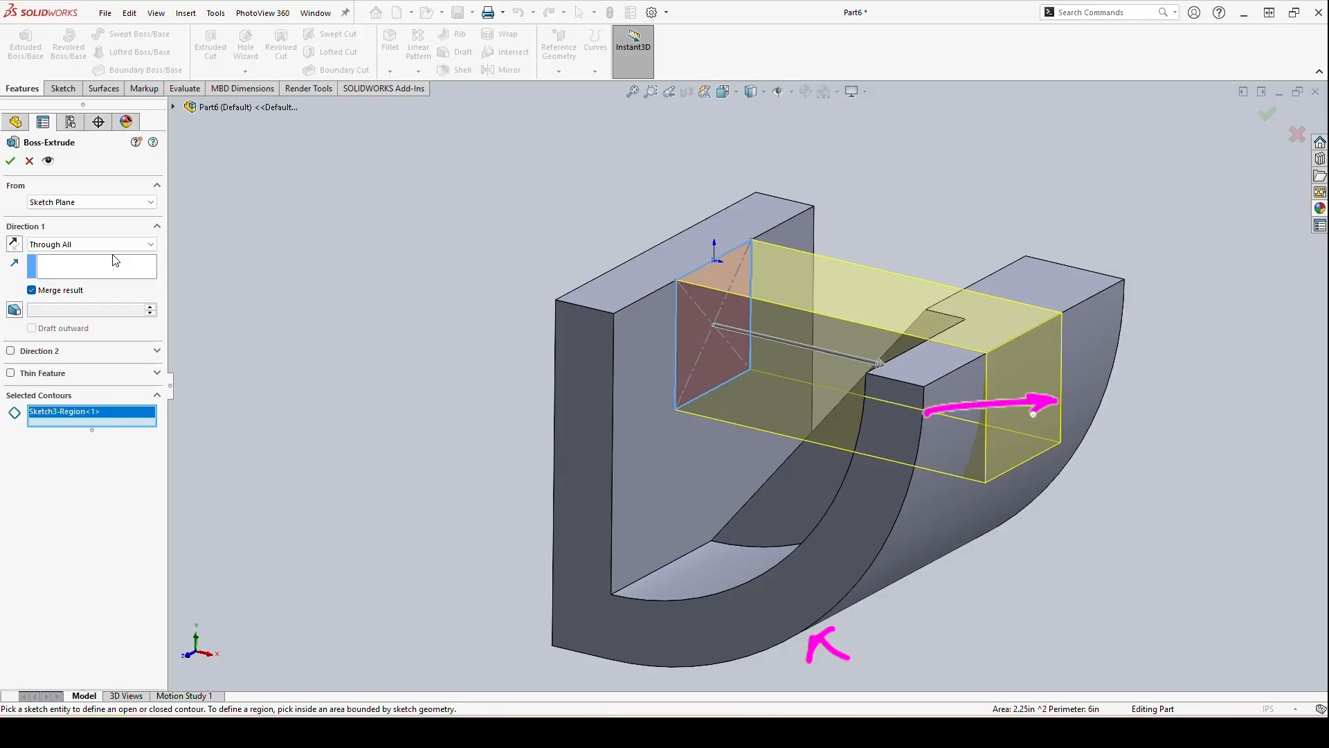
key("ctrl+z")
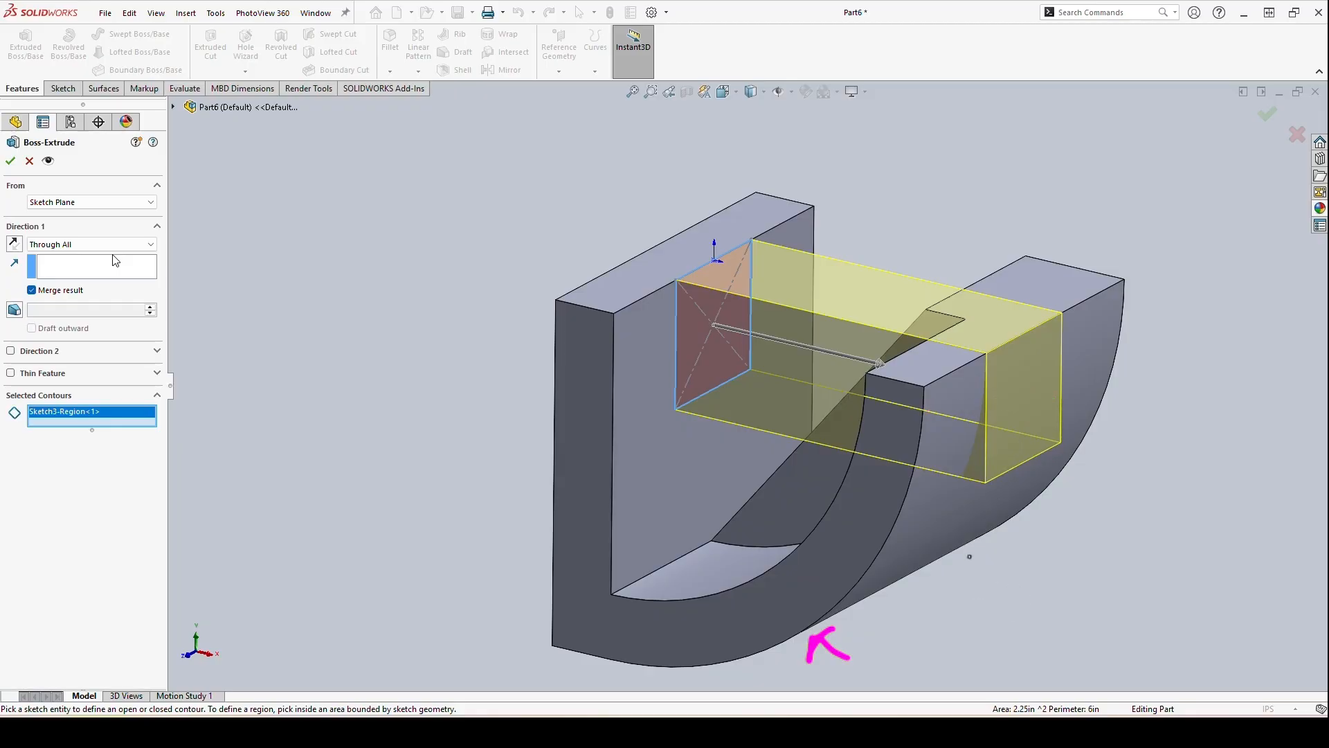
key("ctrl+z")
Extrude the rectangular region with the Up To Surface end condition to the slanted face, without merging the result
left_click(111, 244)
left_click(112, 289)
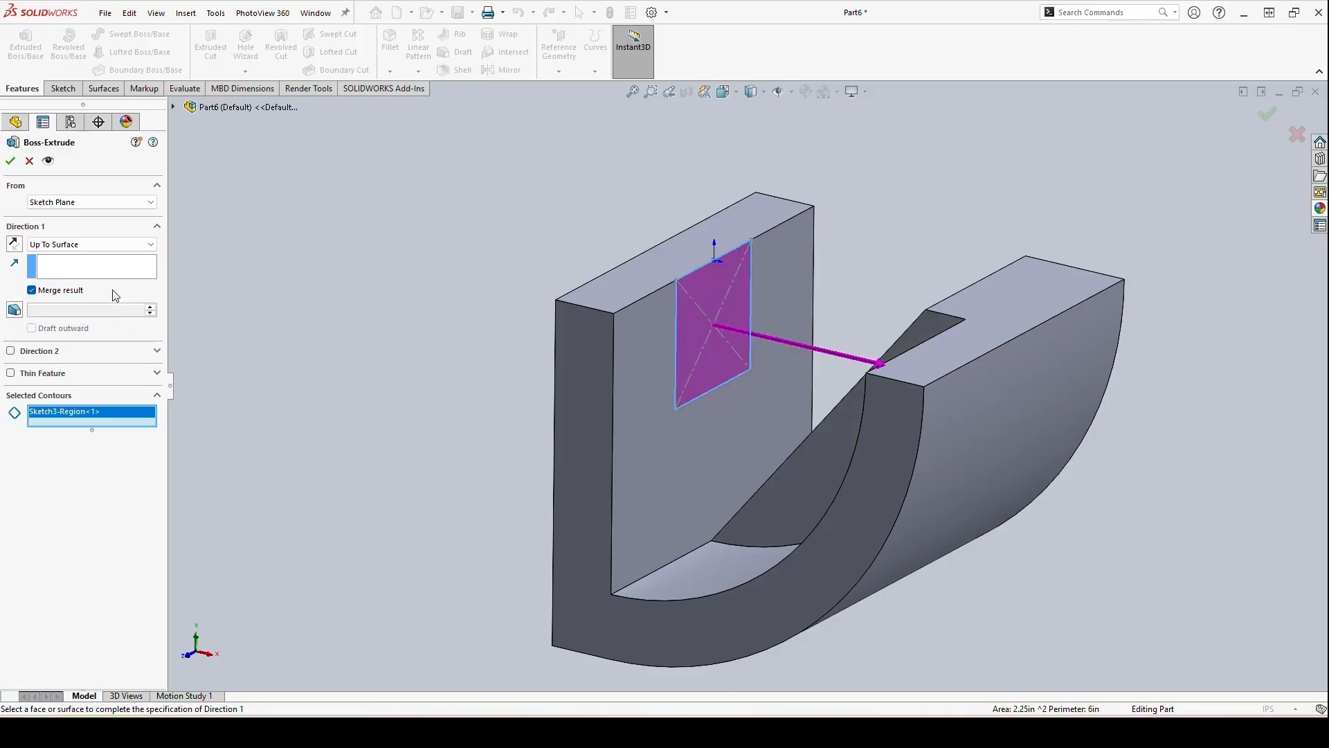
middle_click_drag(796, 415, 947, 379)
left_click(904, 335)
scroll(947, 380, "down", 2)
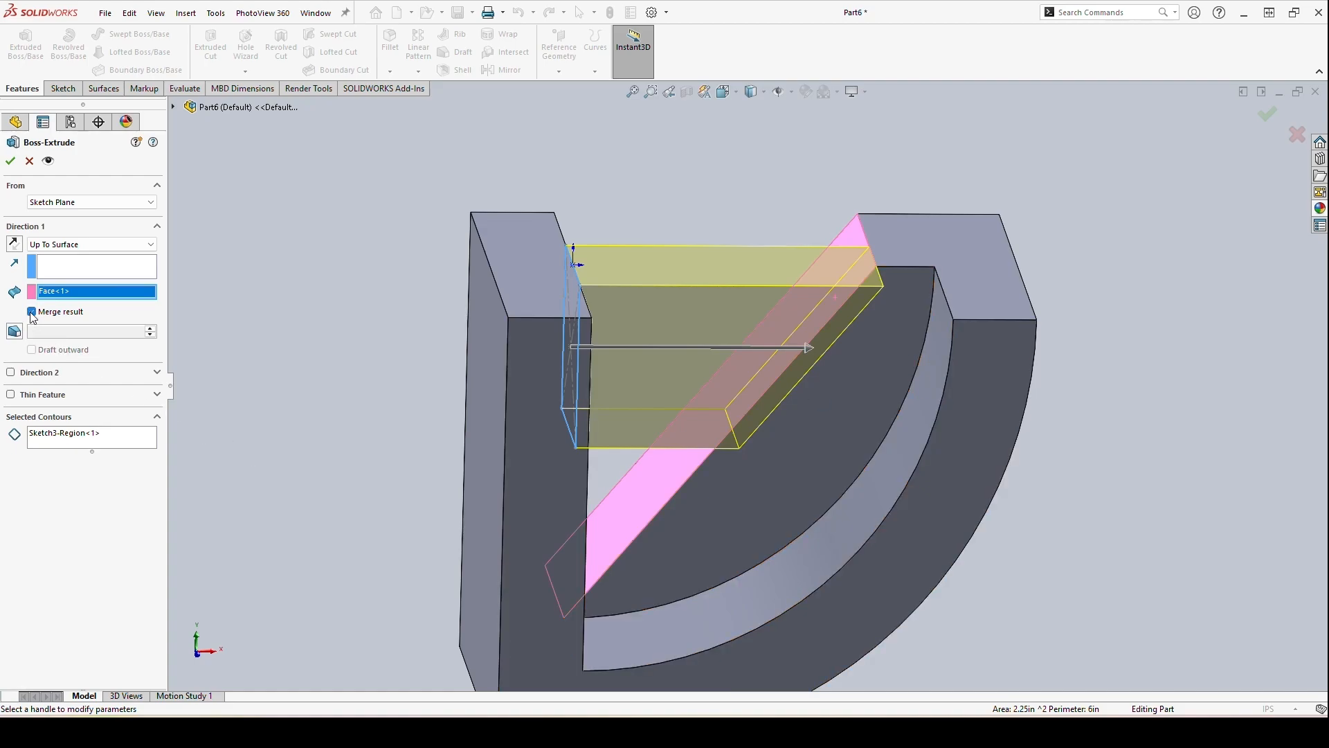
left_click(11, 160)
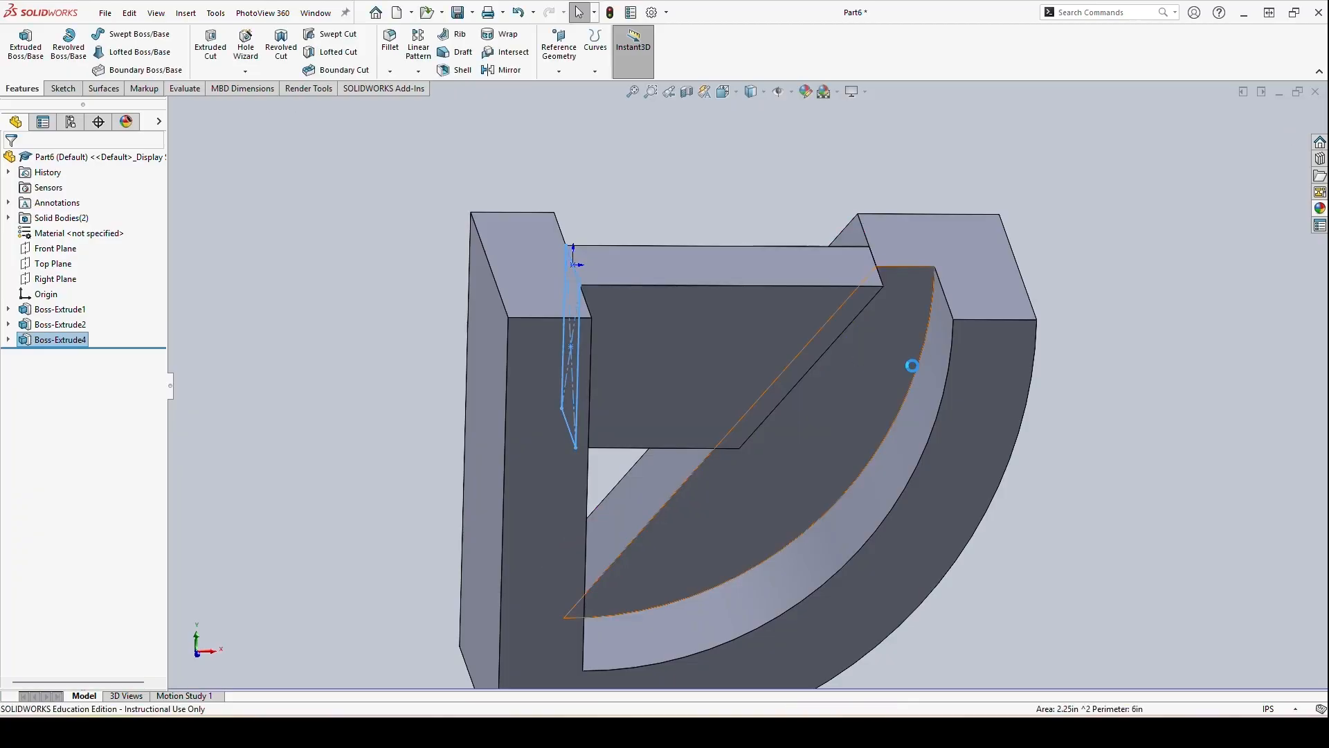
Edit the Sketch3 extrusion to use Offset From Surface, 0.5 in from the slanted face
middle_click_drag(928, 367, 895, 558)
scroll(884, 388, "up", 4)
scroll(896, 558, "up", 5)
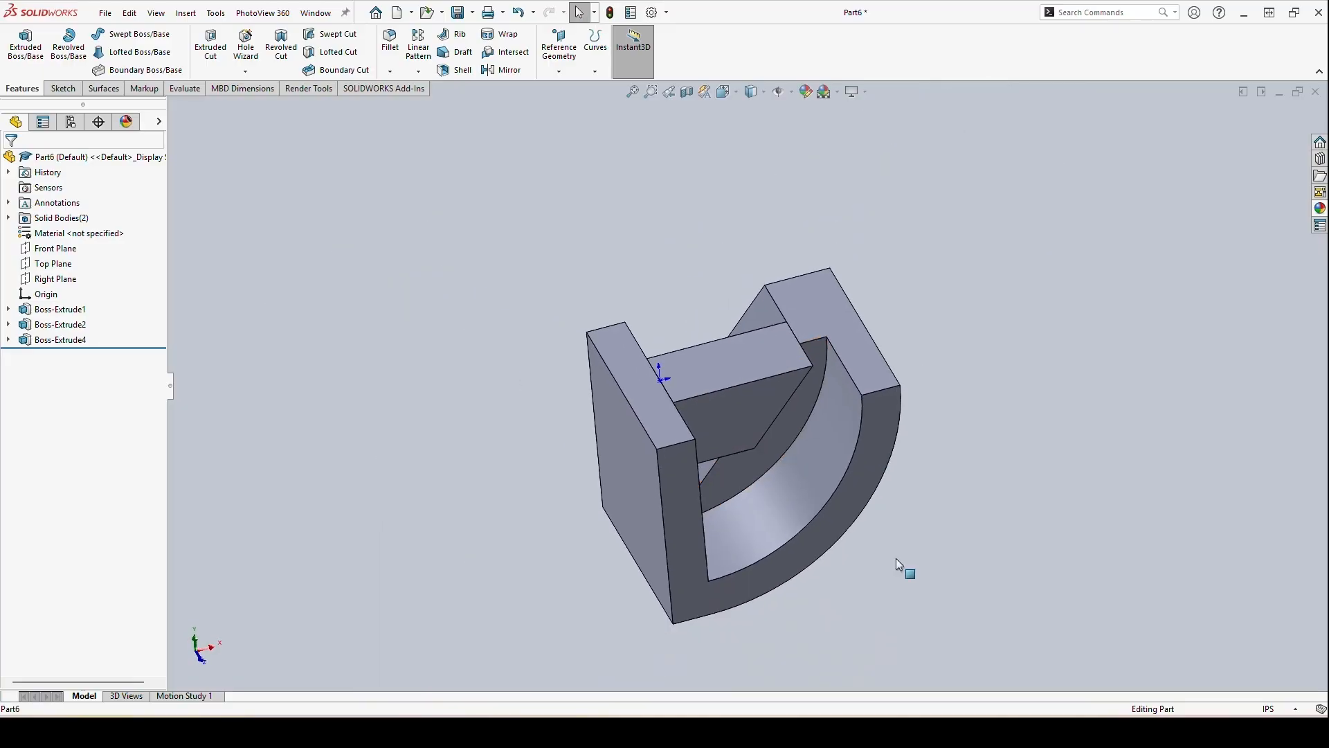
scroll(745, 524, "down", 3)
scroll(771, 360, "down", 2)
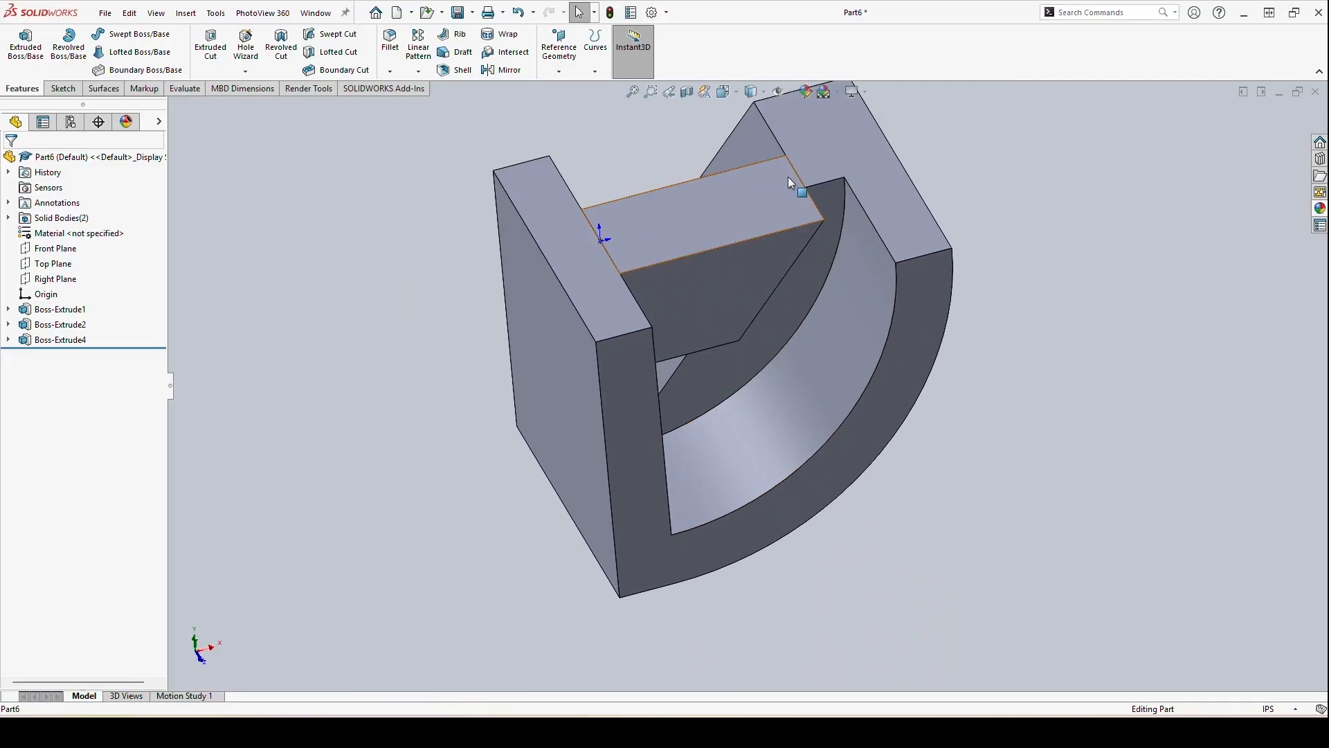
middle_click_drag(802, 186, 775, 236)
left_click(65, 342)
left_click(77, 303)
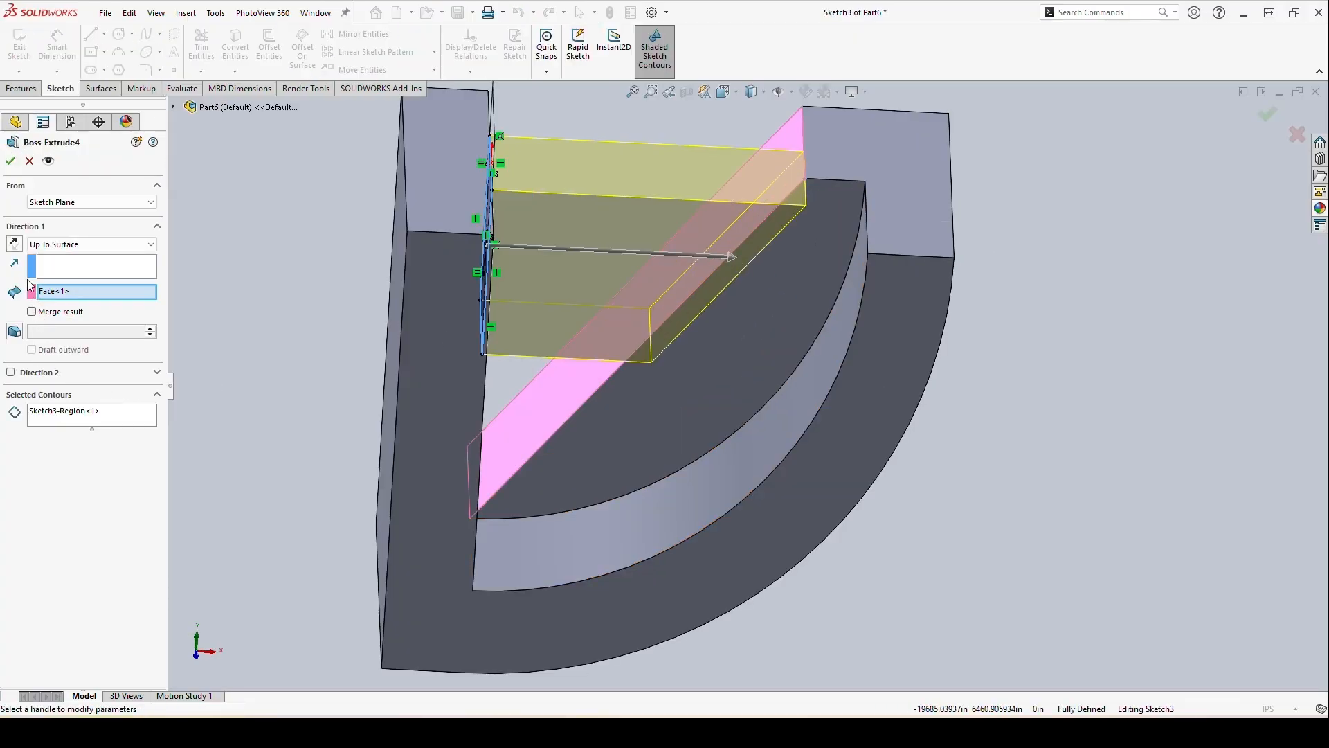
left_click(66, 245)
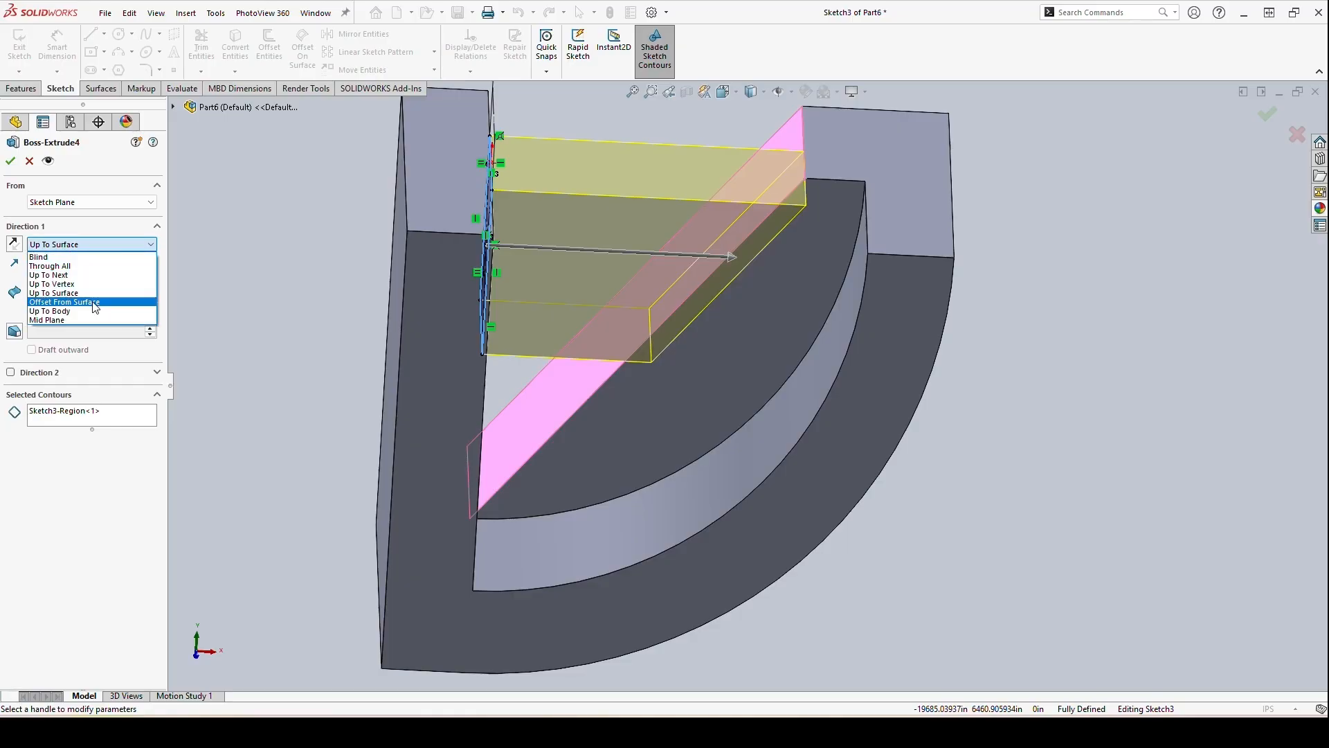
left_click(65, 303)
left_click_drag(78, 315, 2, 329)
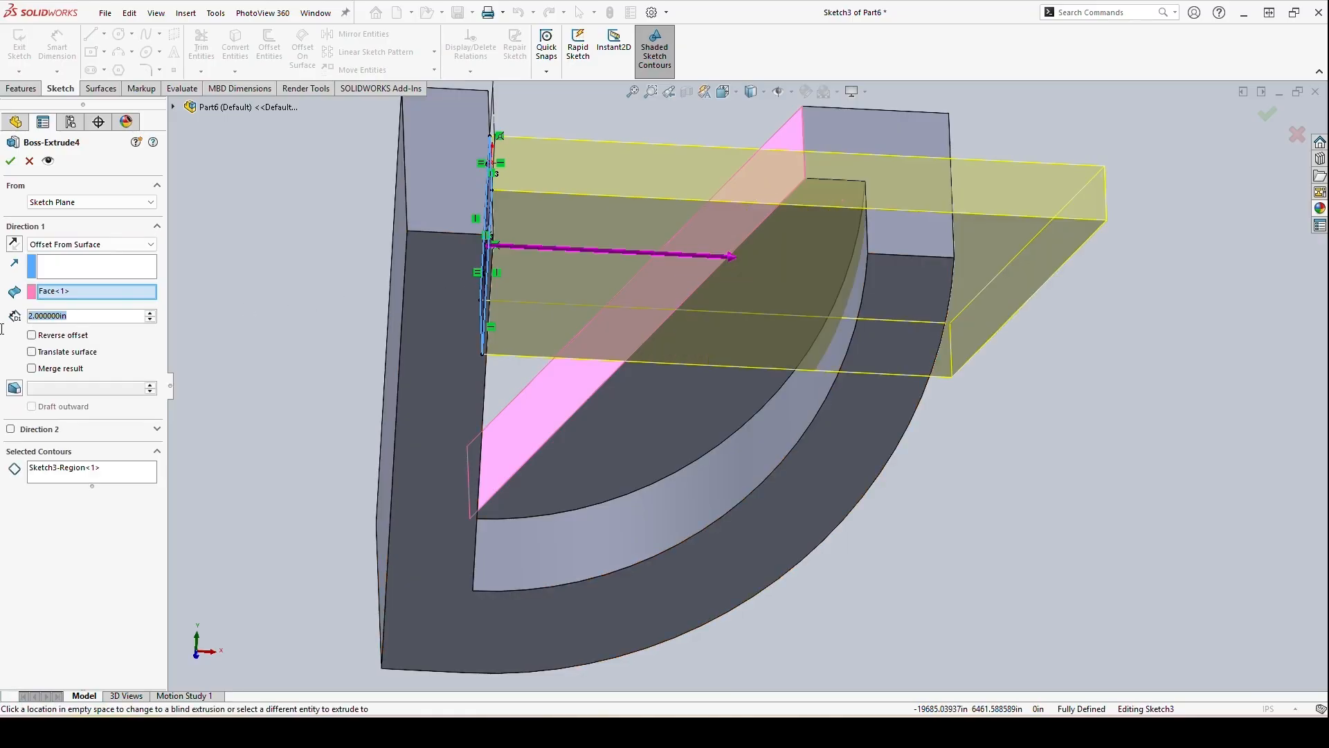
type("0.5")
key("Return")
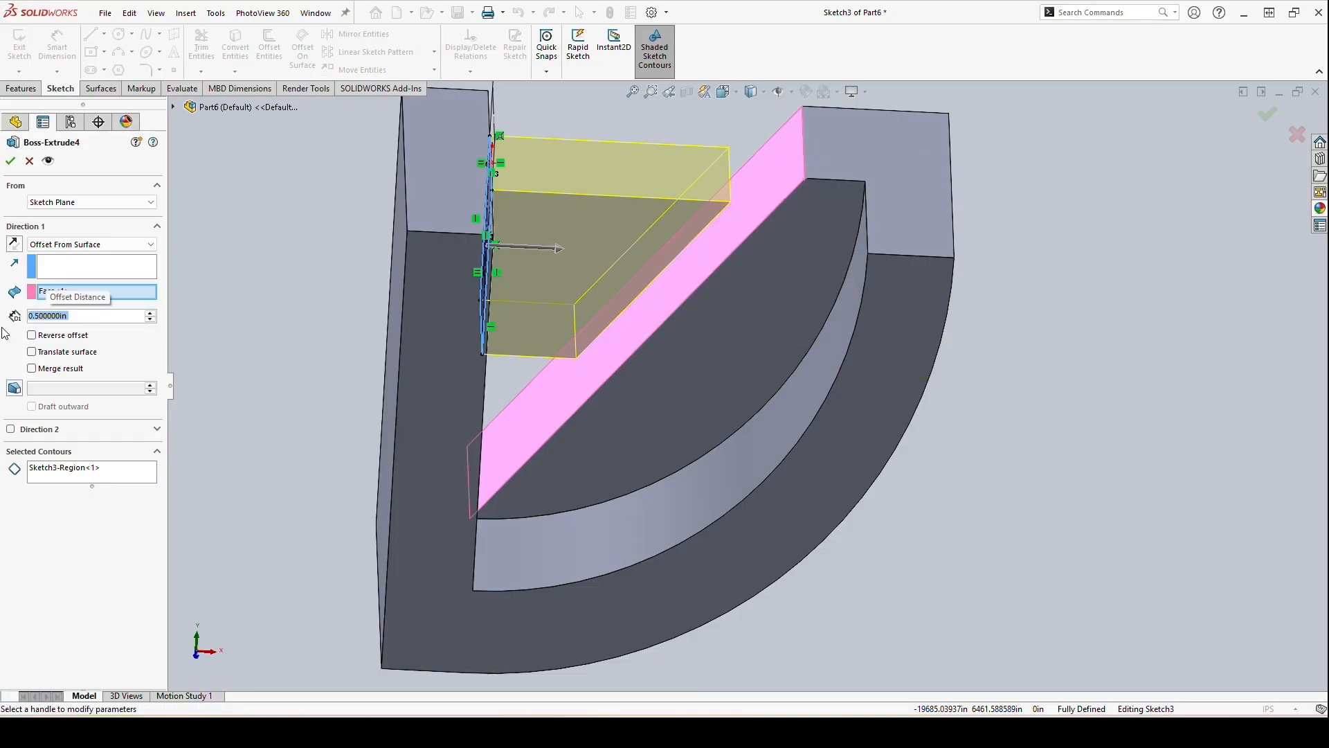
Reverse the offset so the extrusion ends on the other side of the slanted face
middle_click_drag(289, 282, 274, 237)
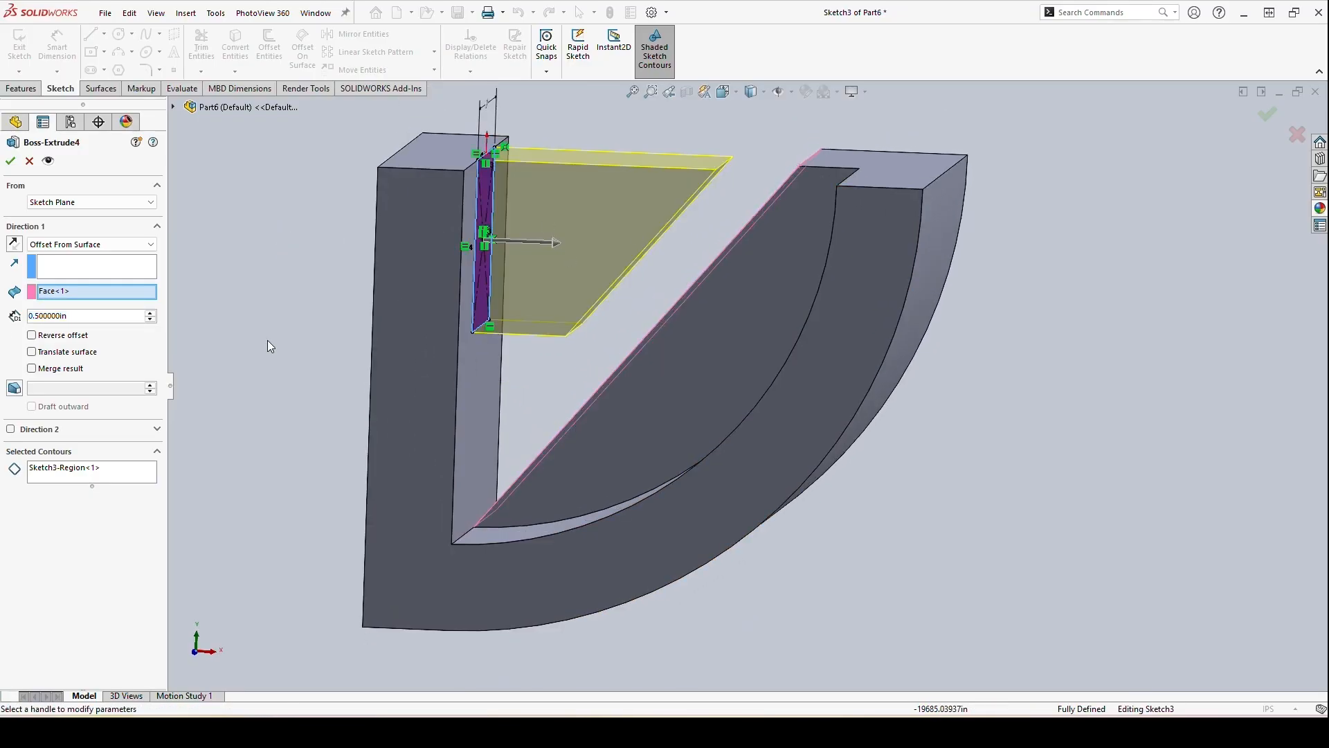
left_click(32, 337)
middle_click_drag(652, 317, 714, 336)
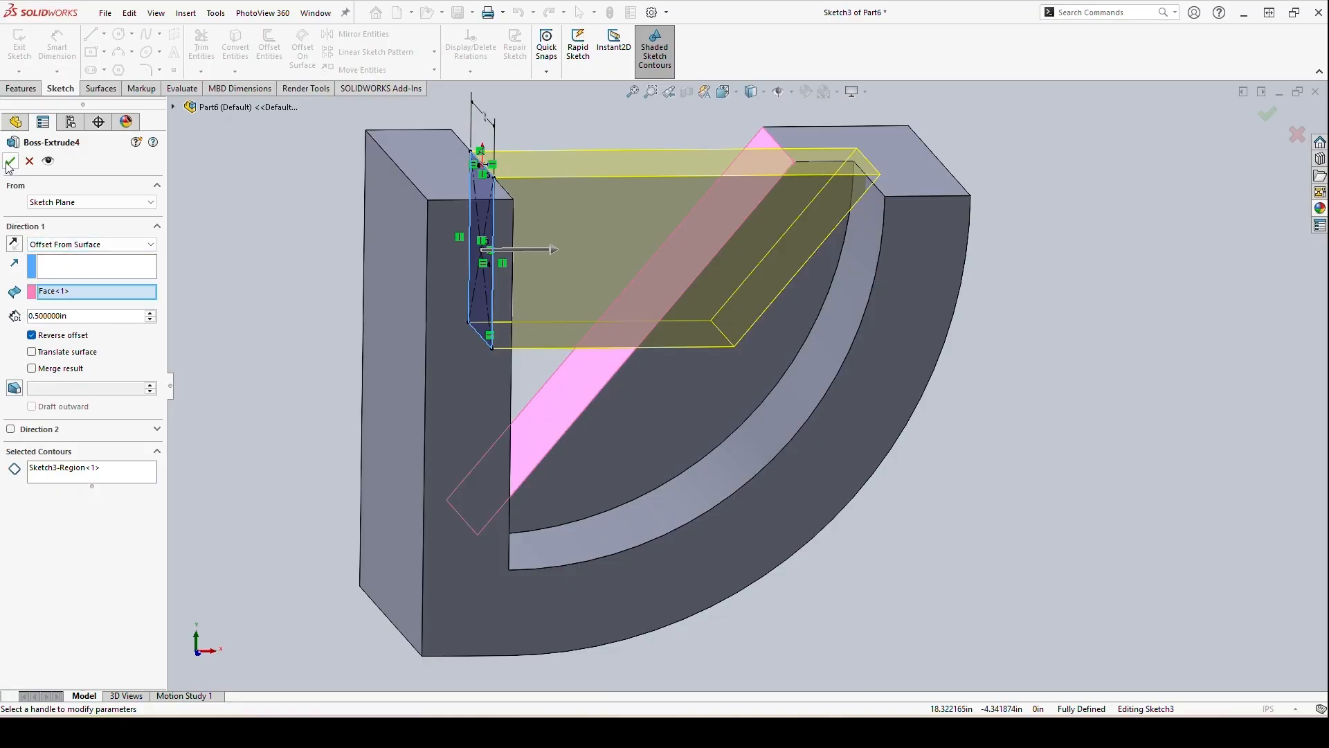
Clear the slanted face and end the extrusion Up To Surface at the part's inner curved face, without merging
right_click(57, 296)
left_click(76, 320)
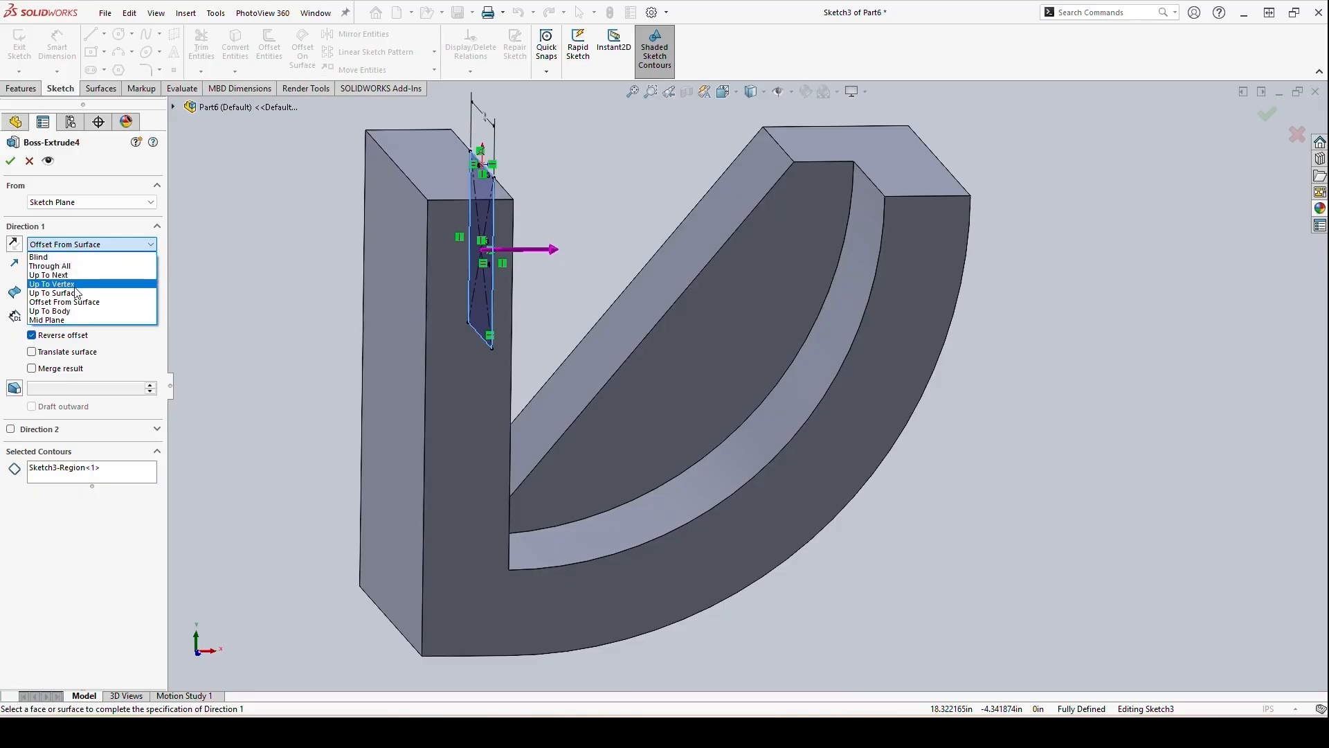
left_click(76, 292)
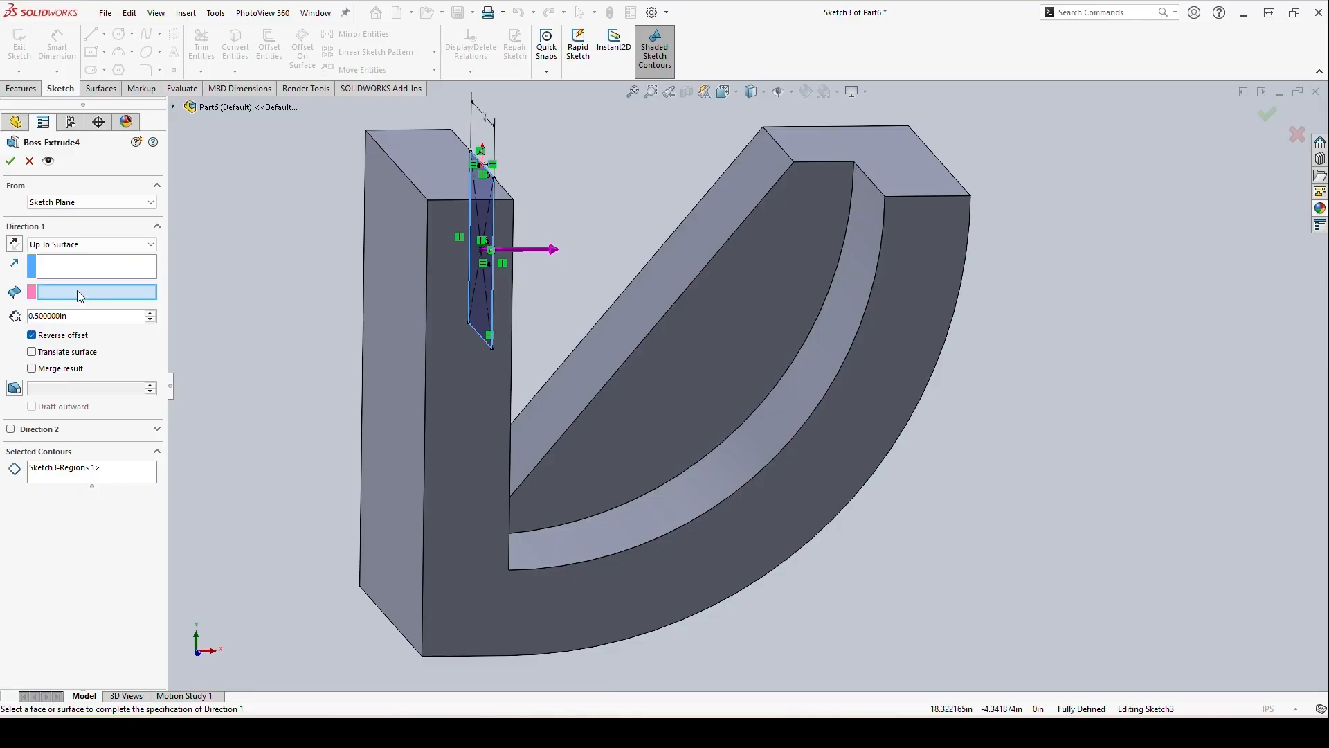
left_click(856, 284)
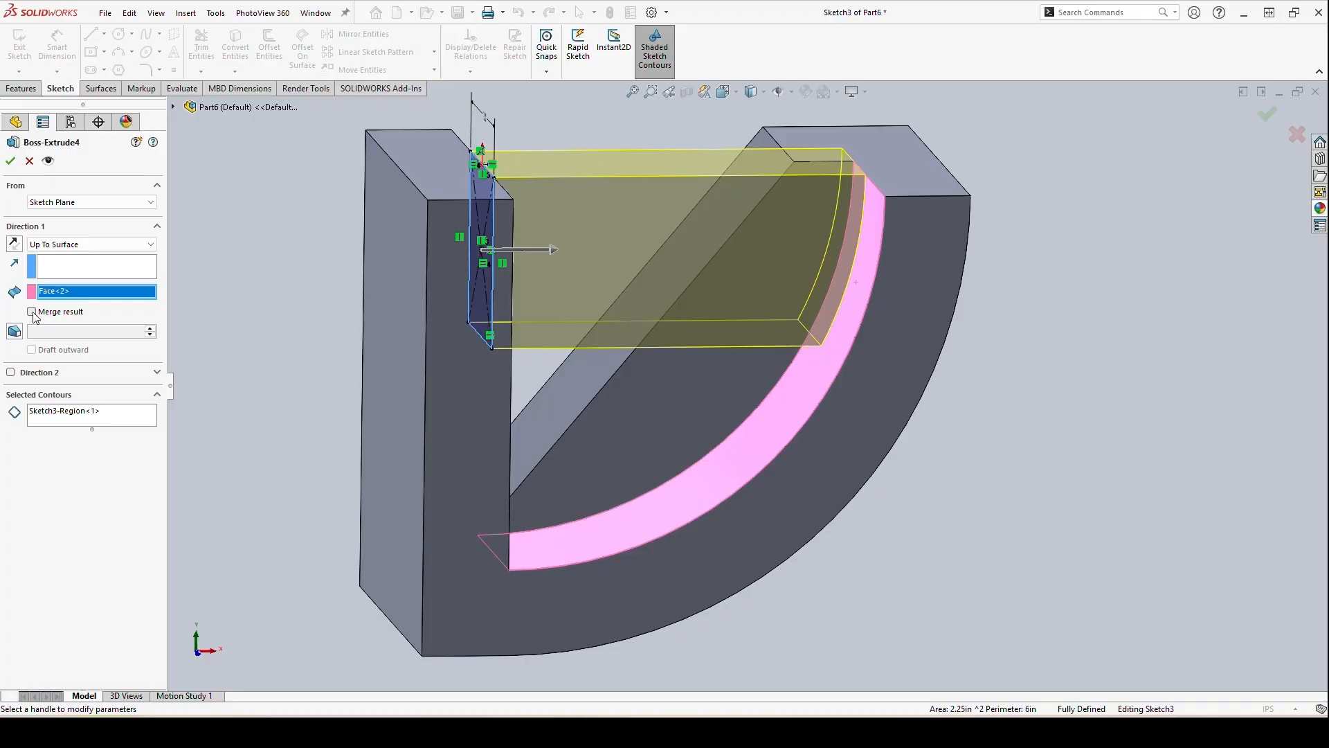
left_click(11, 162)
Inspect the curved end of the extruded block by temporarily hiding the surrounding body, and undo the hide
middle_click_drag(859, 233, 848, 366)
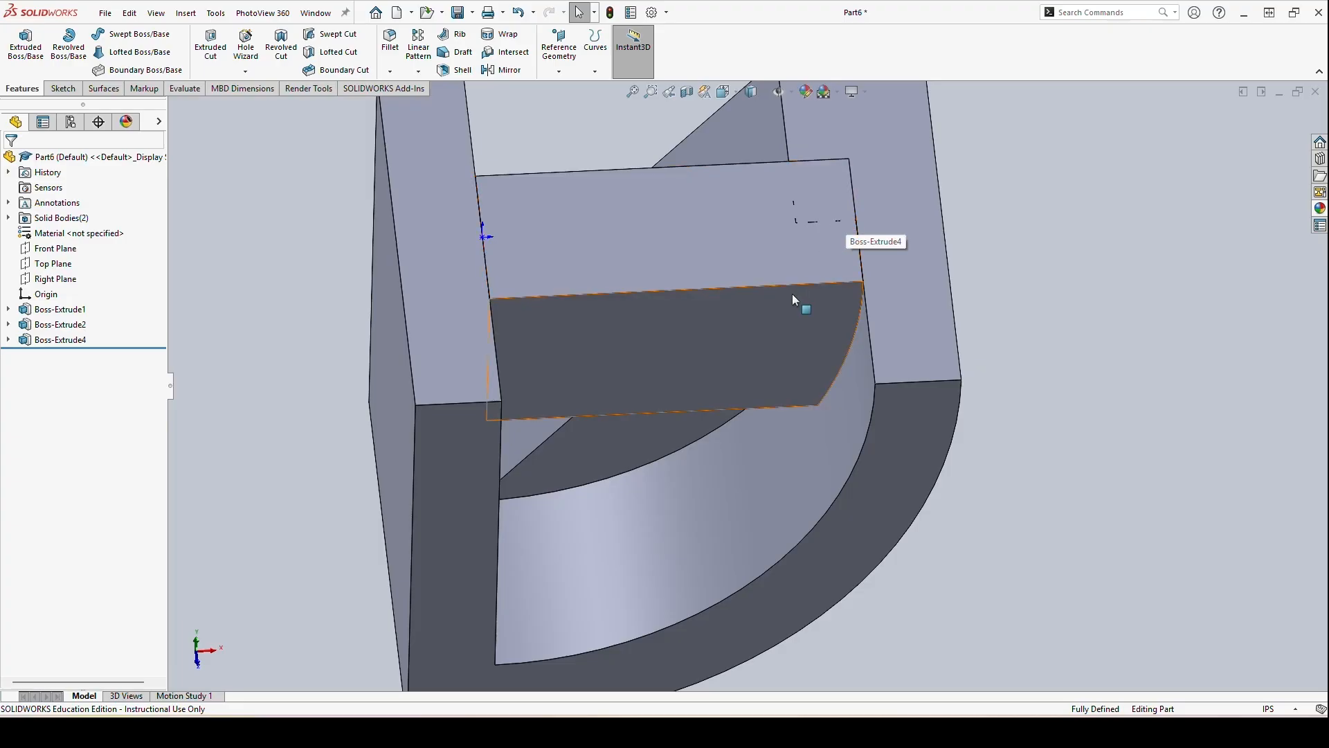
middle_click_drag(794, 300, 917, 300)
left_click(933, 296)
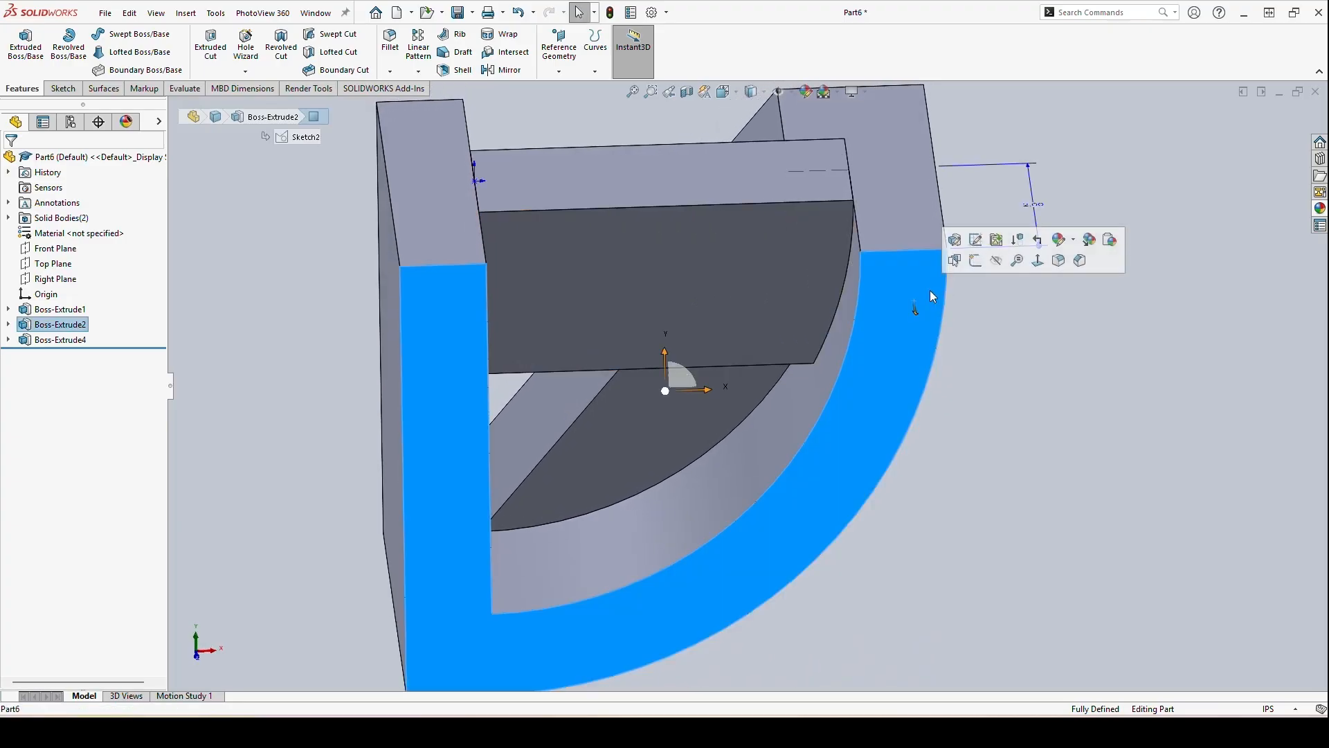
left_click(997, 260)
mouse_move(786, 312)
middle_mouse_down()
mouse_move(724, 330)
mouse_move(777, 272)
mouse_move(863, 252)
mouse_move(805, 371)
middle_mouse_up()
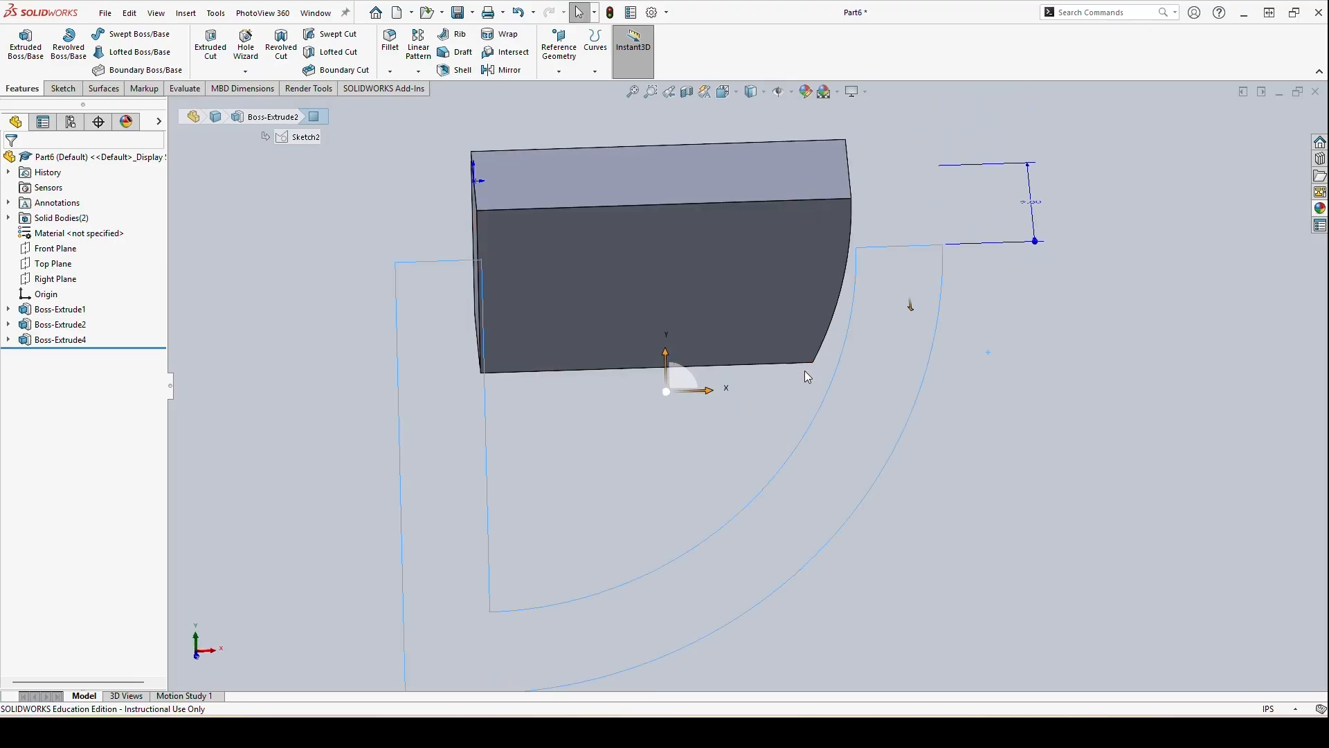
key("ctrl+z")
middle_click_drag(721, 396, 699, 385)
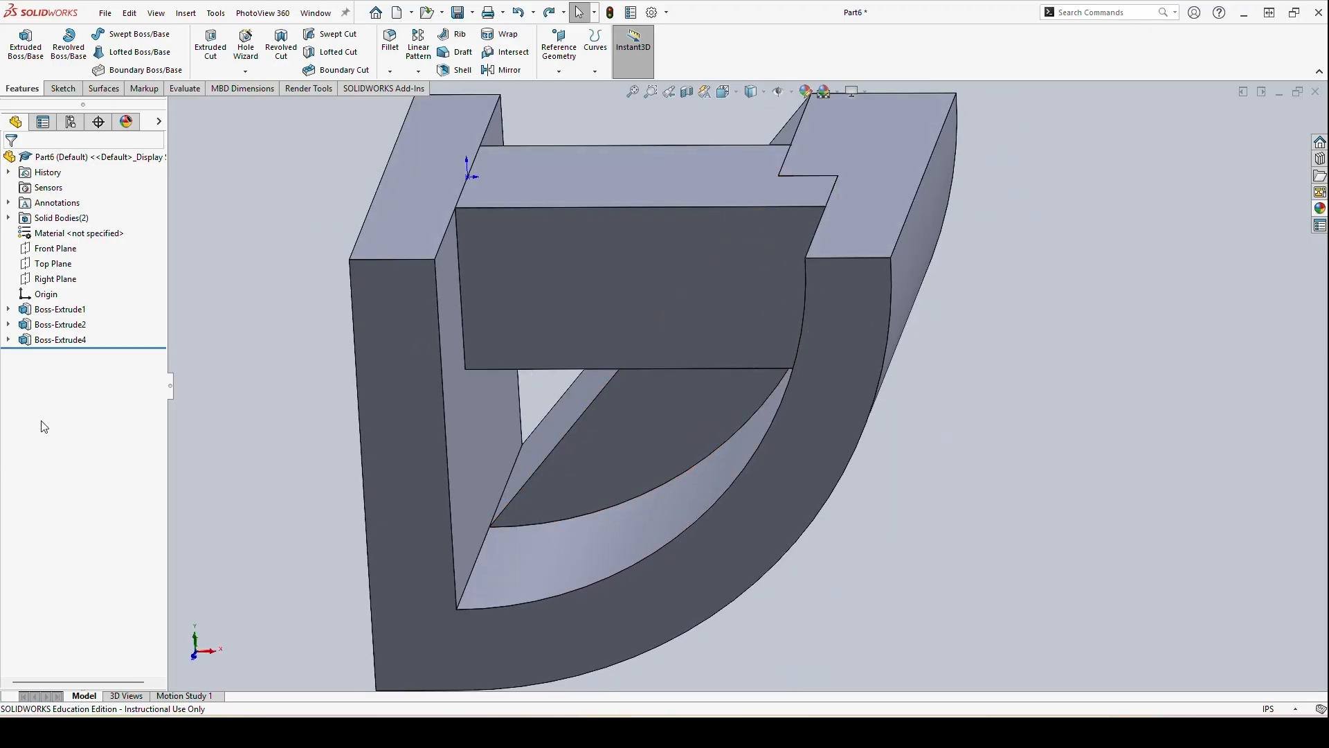
Edit the Sketch3 extrusion to use the Up To Next end condition, keeping the result unmerged
right_click(66, 349)
left_click(79, 305)
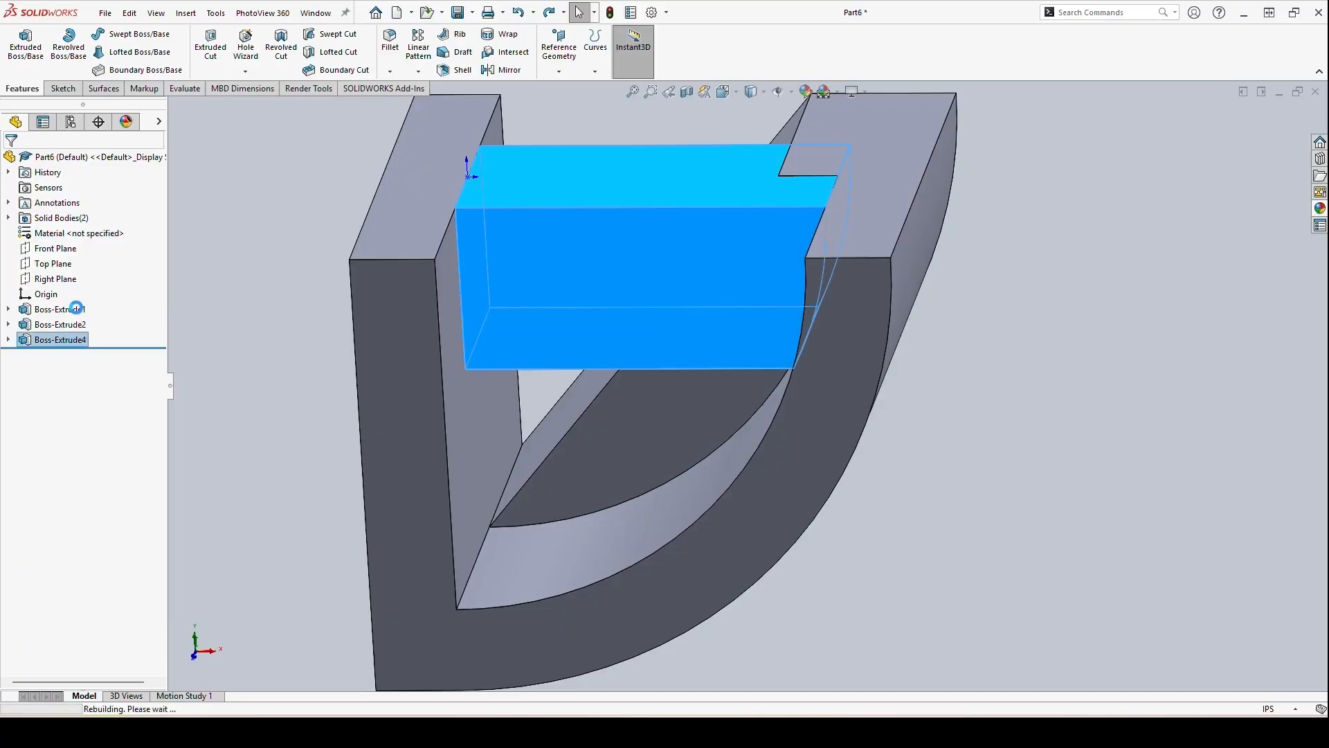
left_click(138, 244)
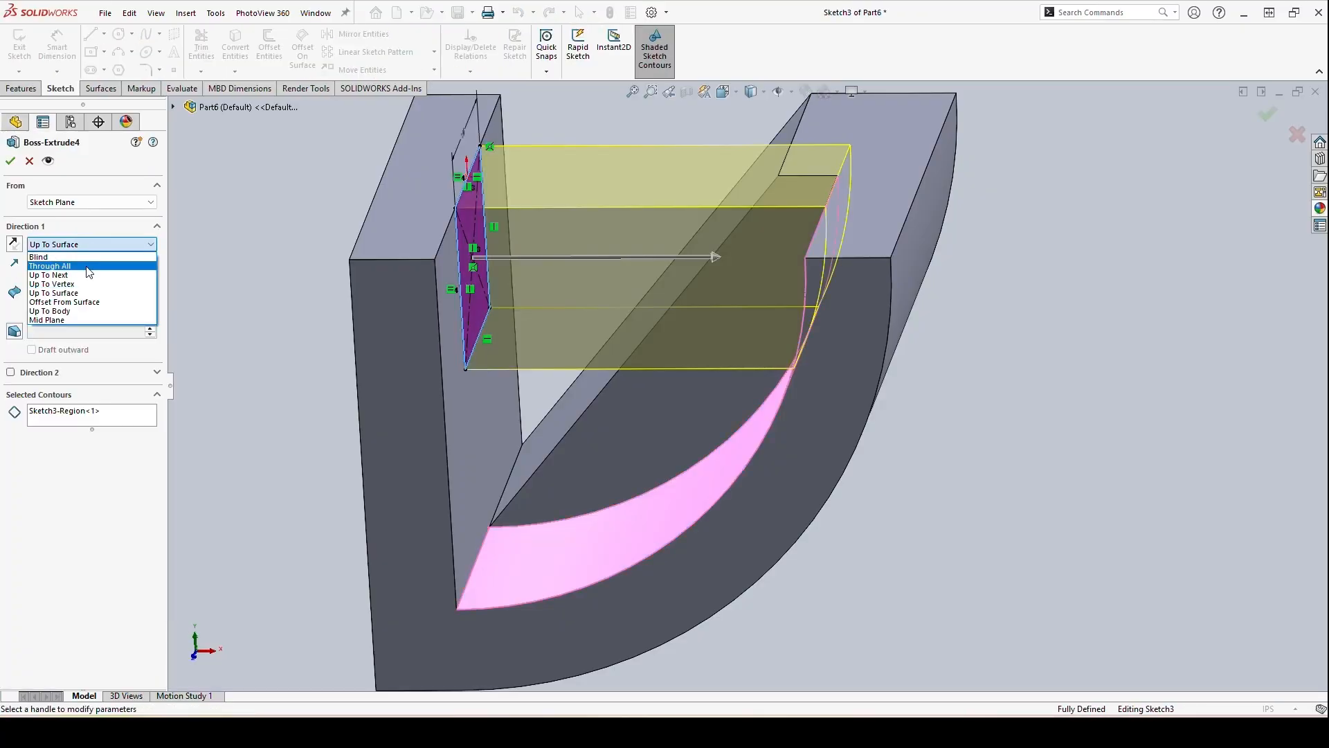
left_click(144, 278)
middle_click_drag(789, 256, 806, 158)
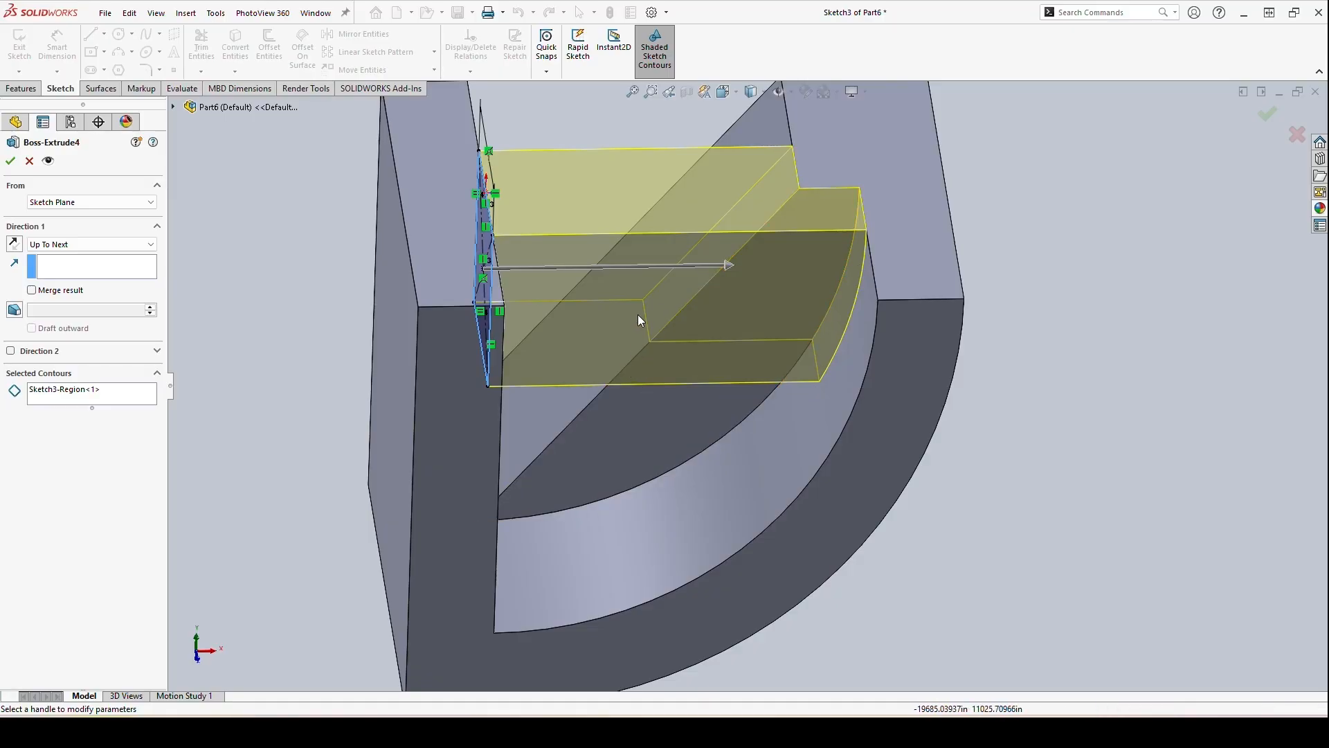
left_click(32, 291)
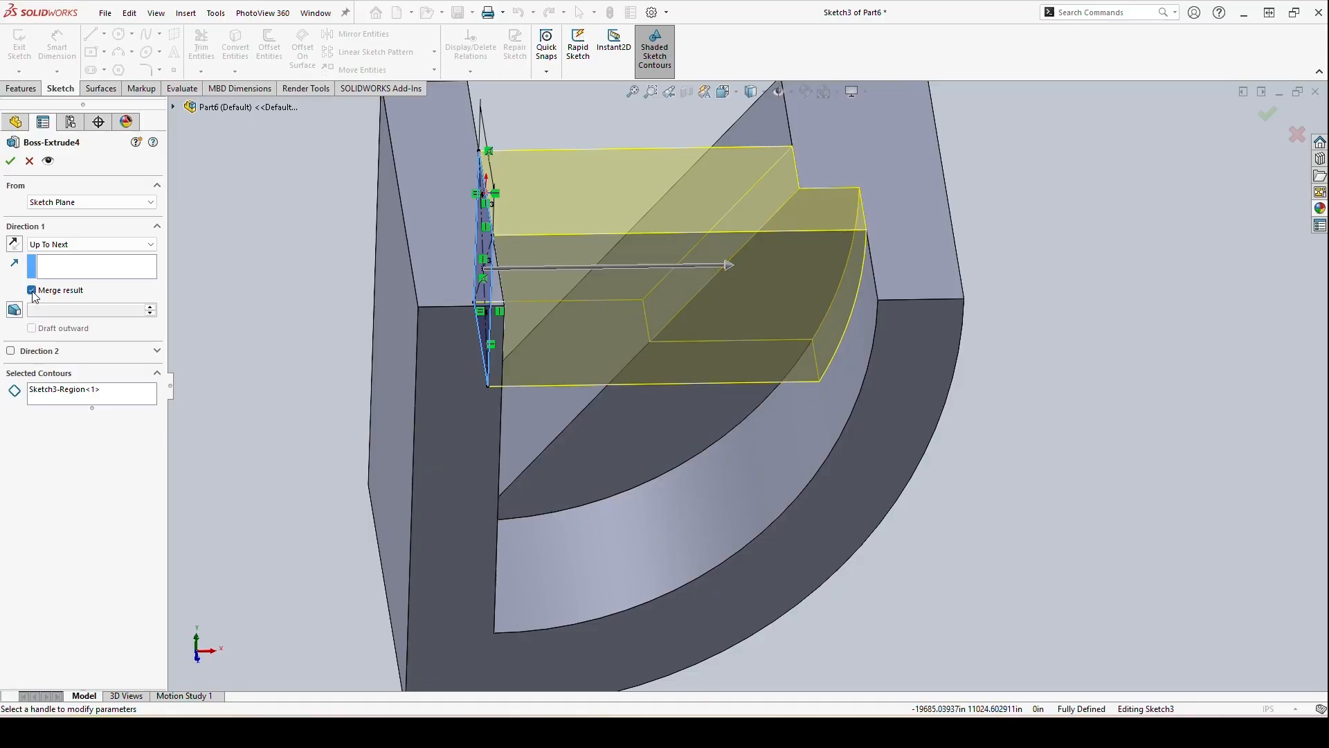
left_click(32, 291)
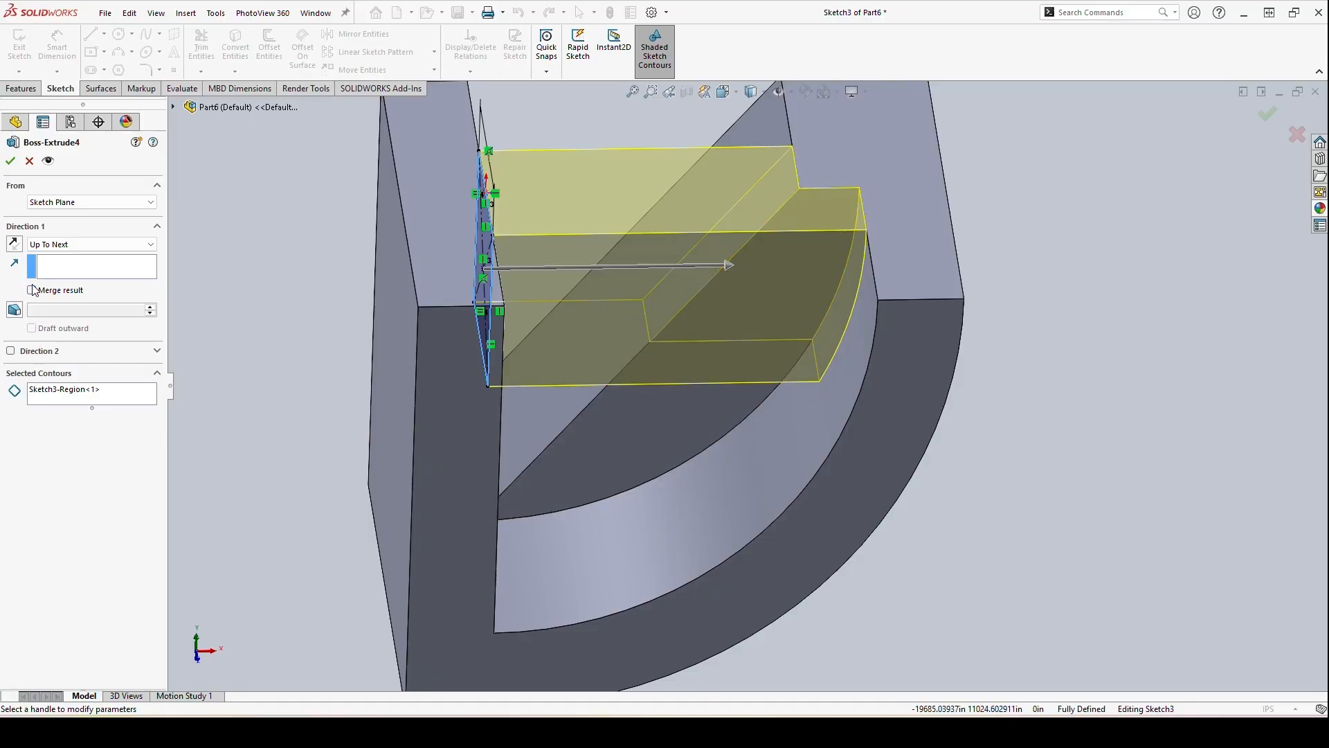
left_click(11, 161)
Hide the surrounding body to examine the stepped end of the up-to-next extrusion, and restore the body
left_click(912, 296)
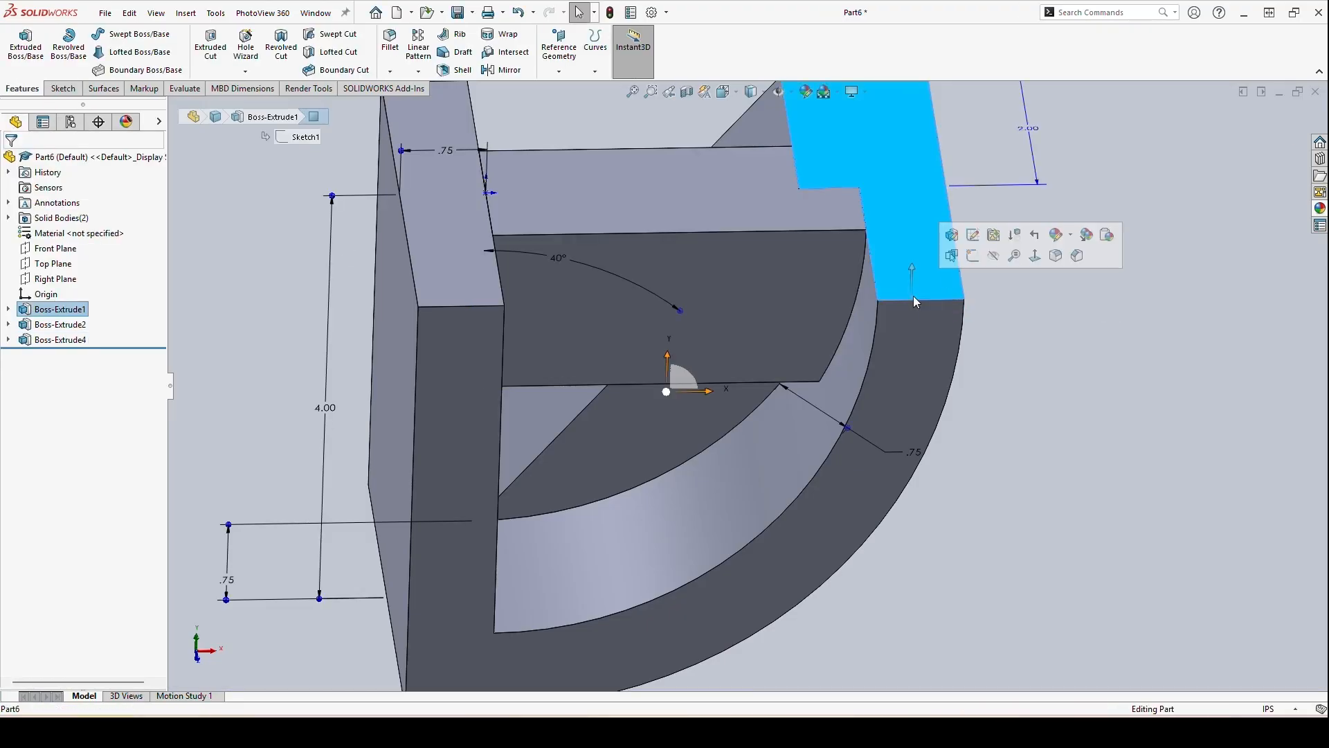
left_click(994, 256)
middle_click_drag(907, 335, 834, 166)
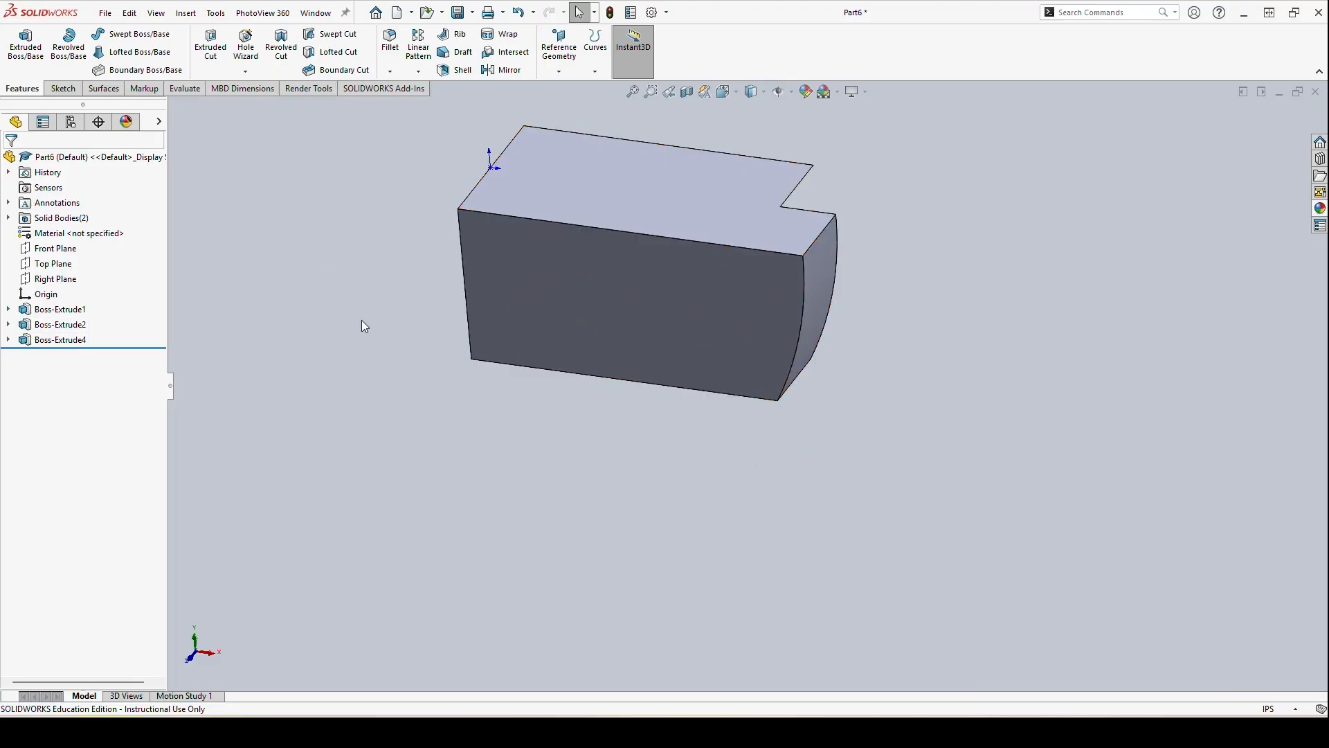
key("ctrl+z")
Edit the Sketch3 extrusion to use the Up To Body end condition, targeting the surrounding body, without merging
left_click(59, 339)
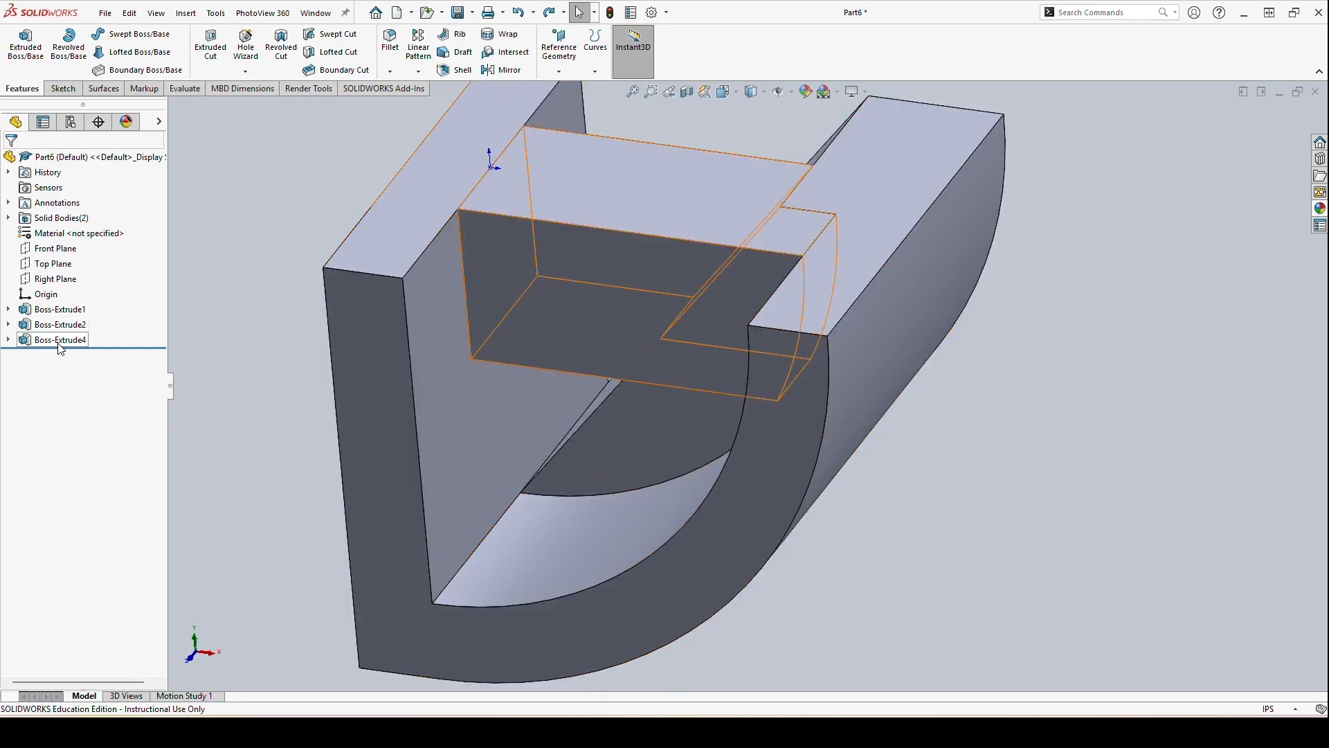
left_click(69, 306)
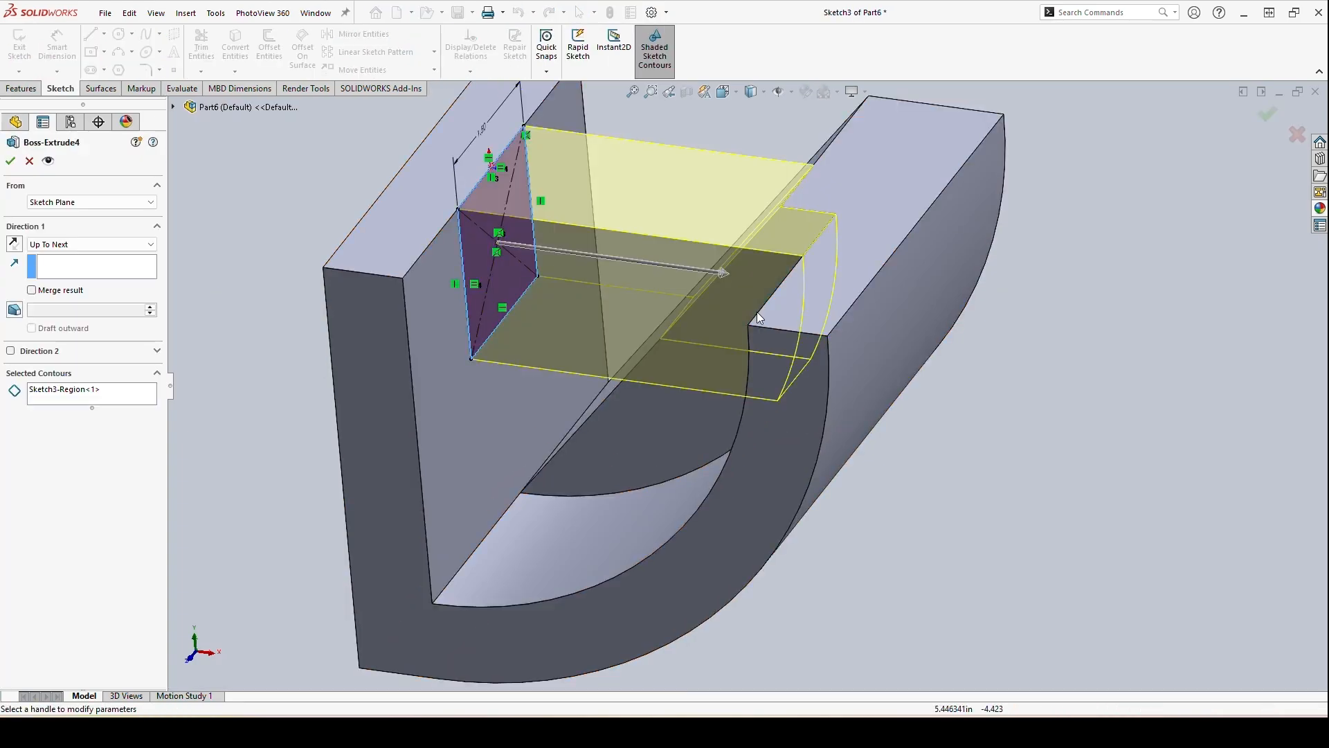
left_click(82, 246)
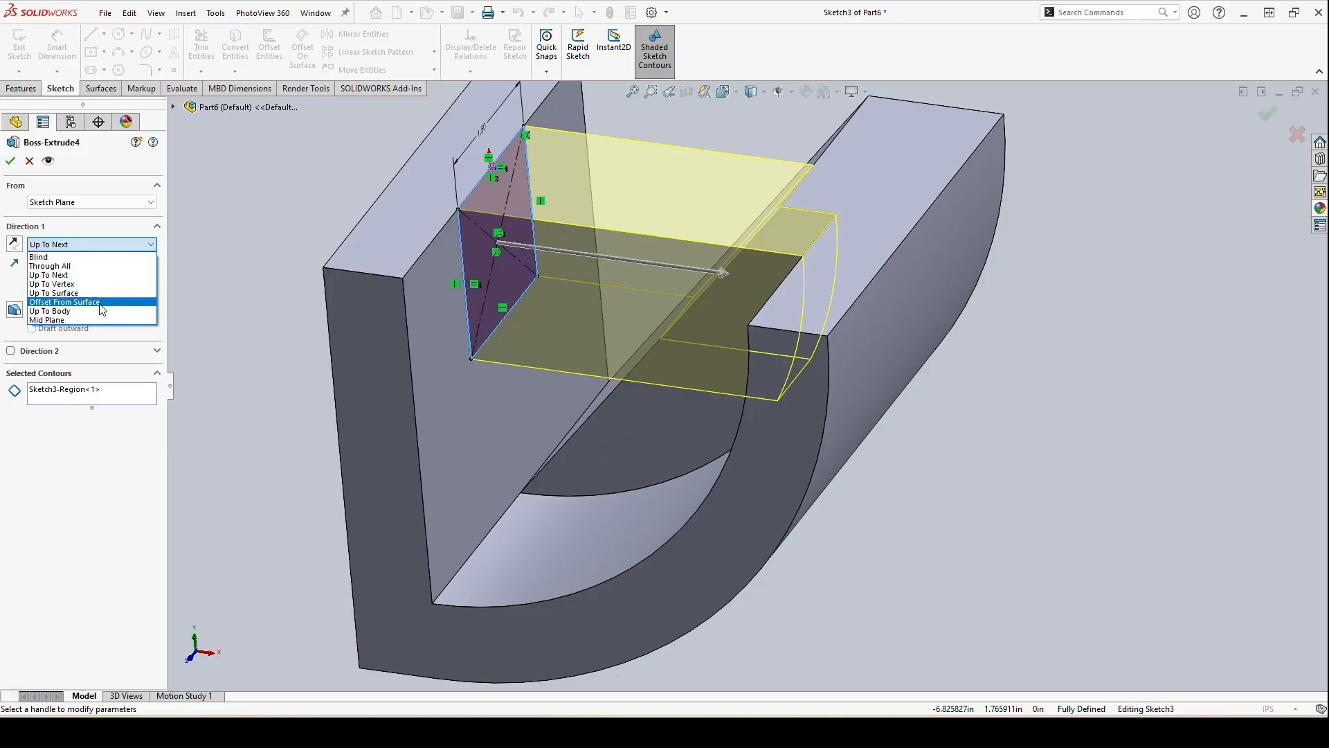
left_click(103, 311)
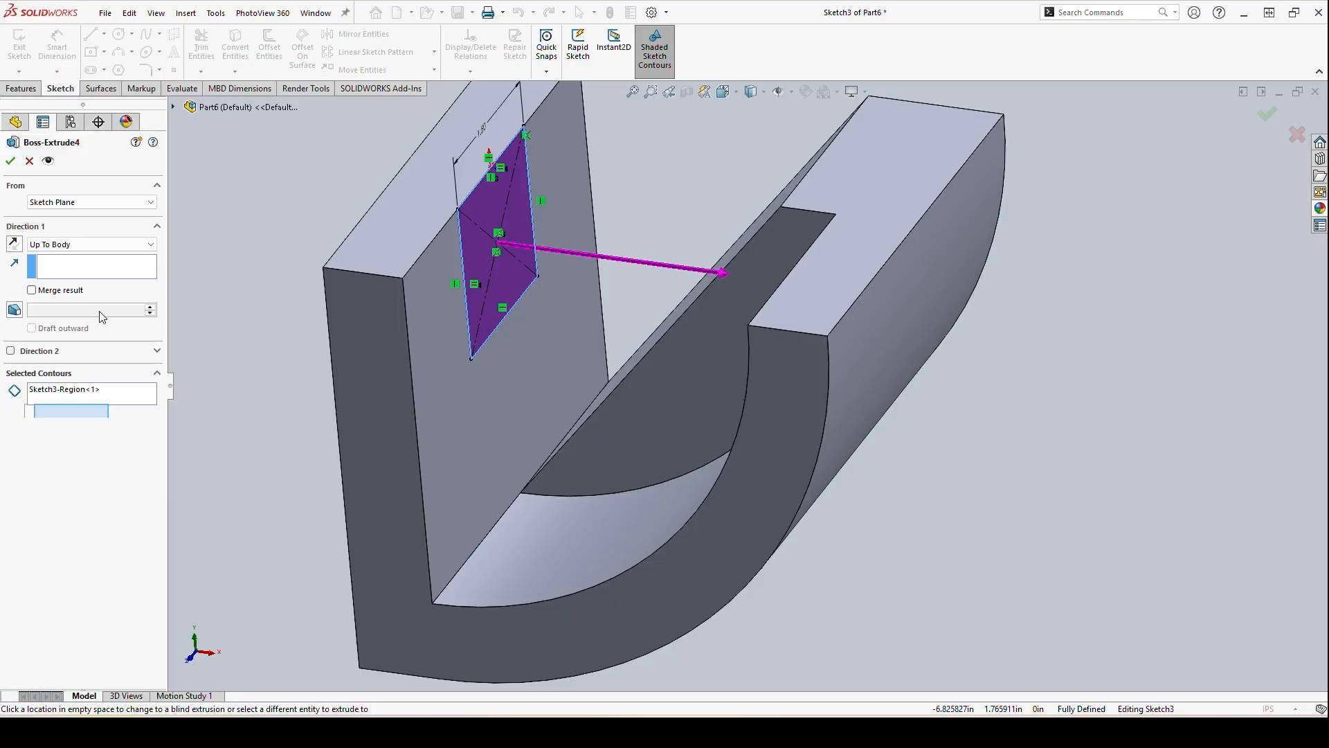
left_click(800, 376)
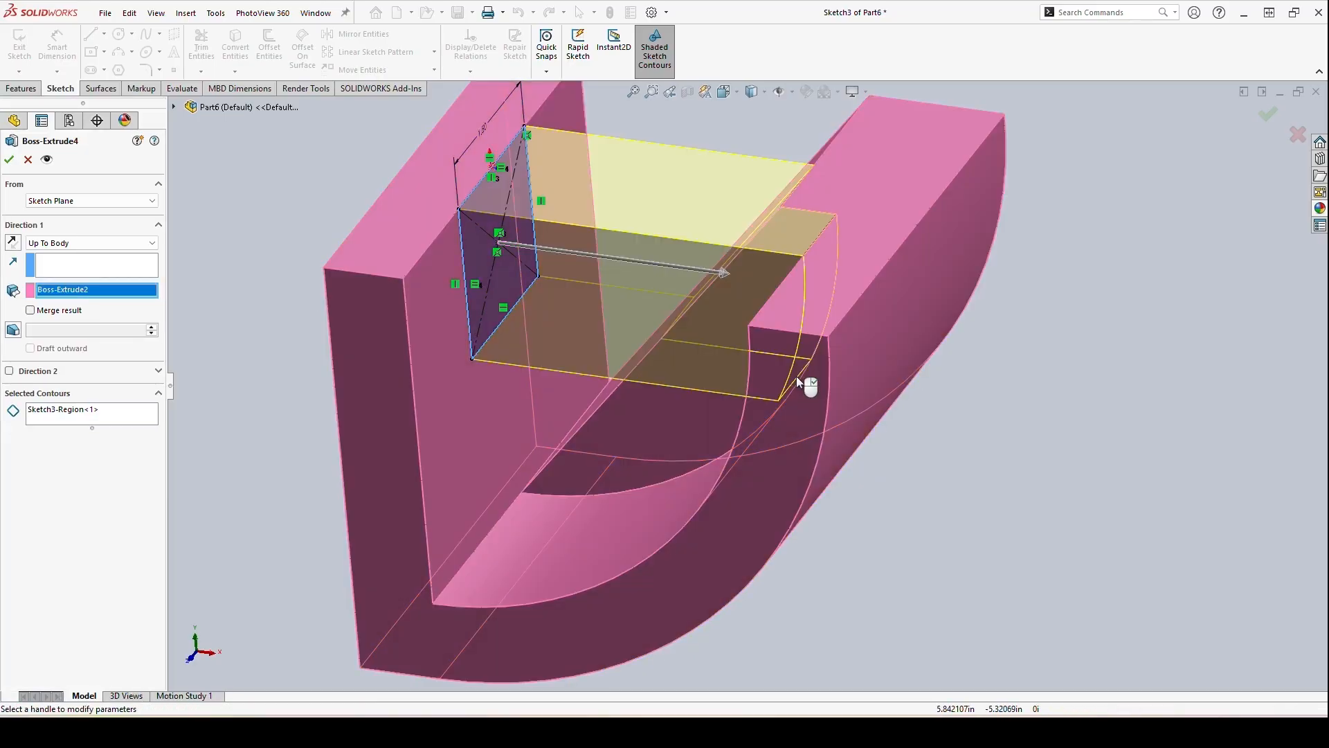
left_click(9, 164)
Hide the surrounding body to examine the end of the up-to-body extrusion, and undo the hide
middle_click_drag(988, 383, 703, 256)
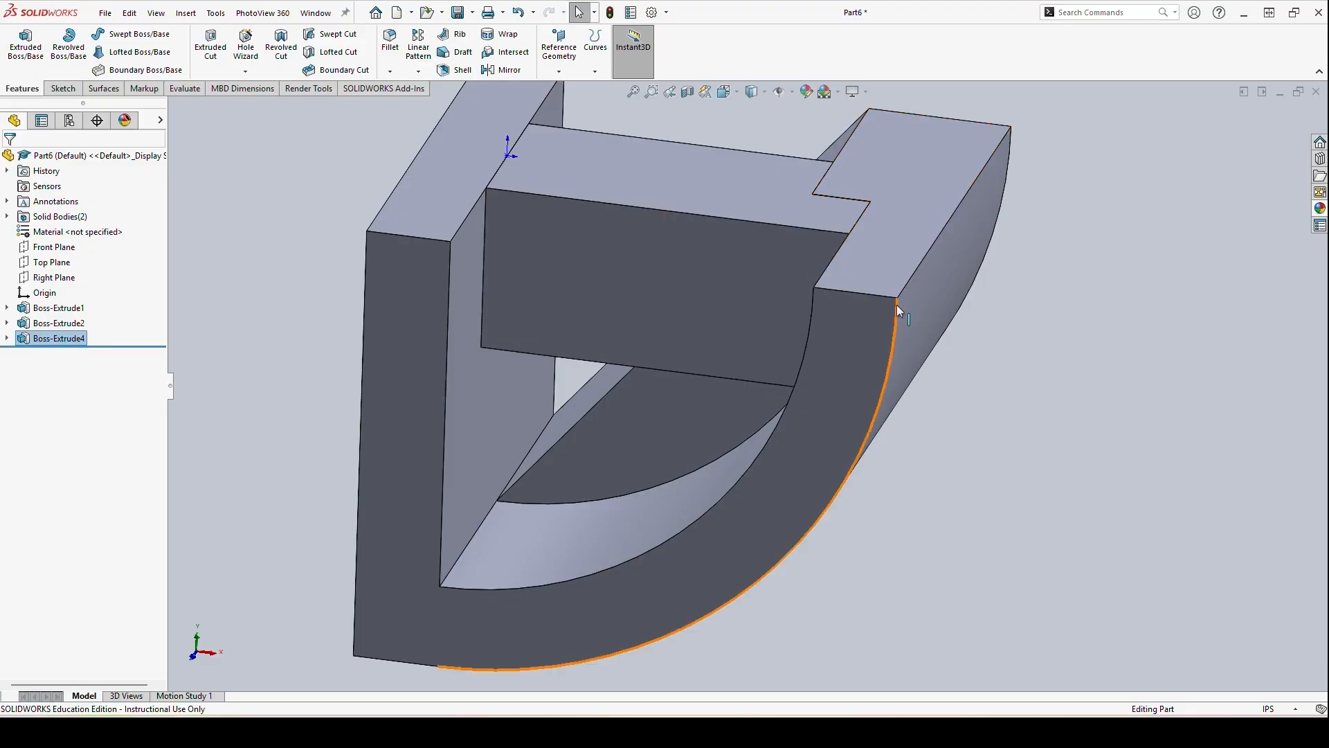
left_click(928, 195)
middle_click_drag(1007, 170, 923, 322)
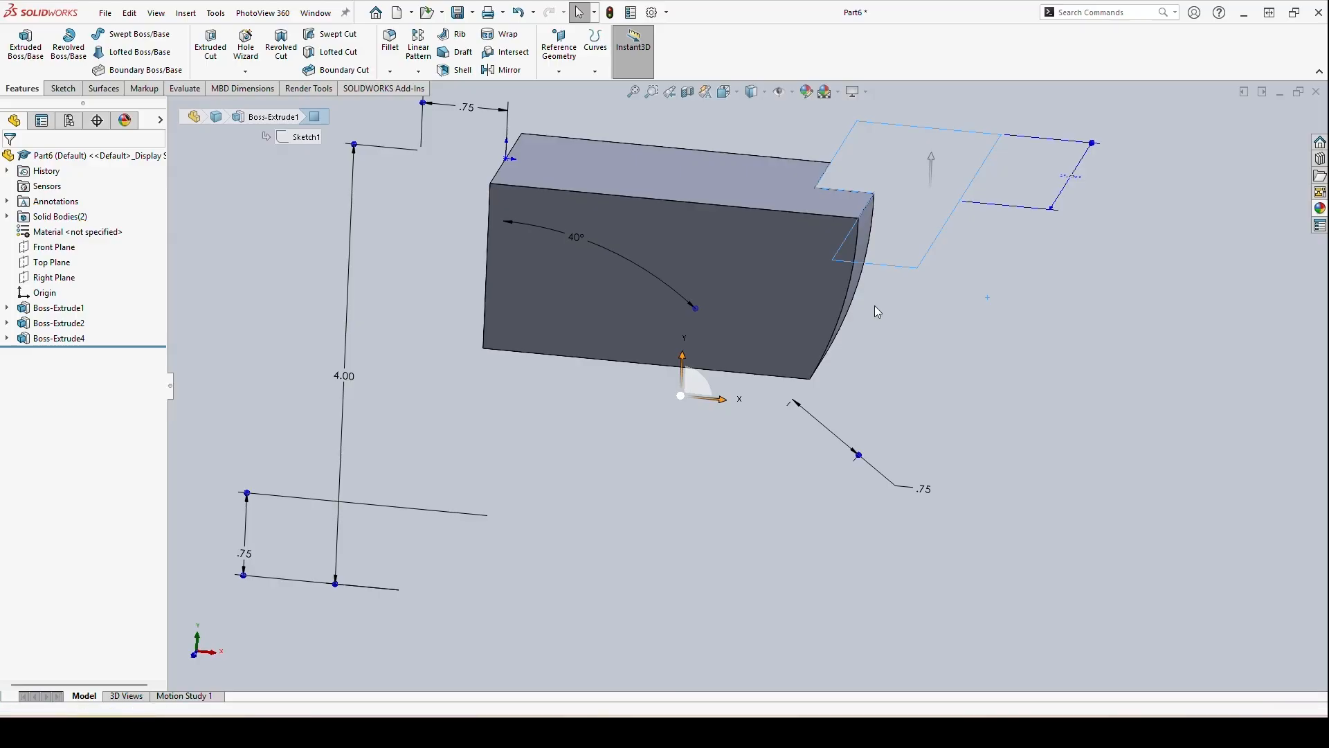
key("ctrl+z")
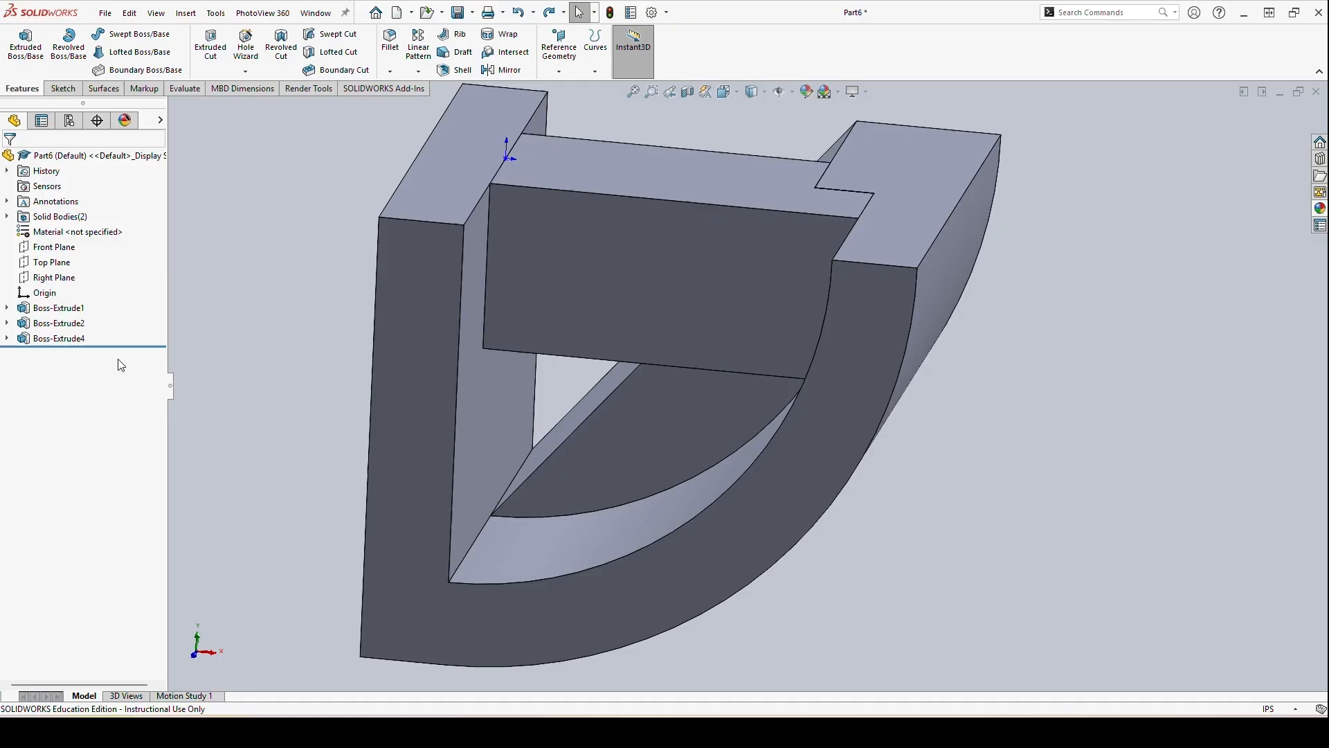
Try ending the Sketch3 extrusion Up To Vertex at the upper end of the inner slanted edge, and undo the change
left_click(72, 341)
left_click(80, 300)
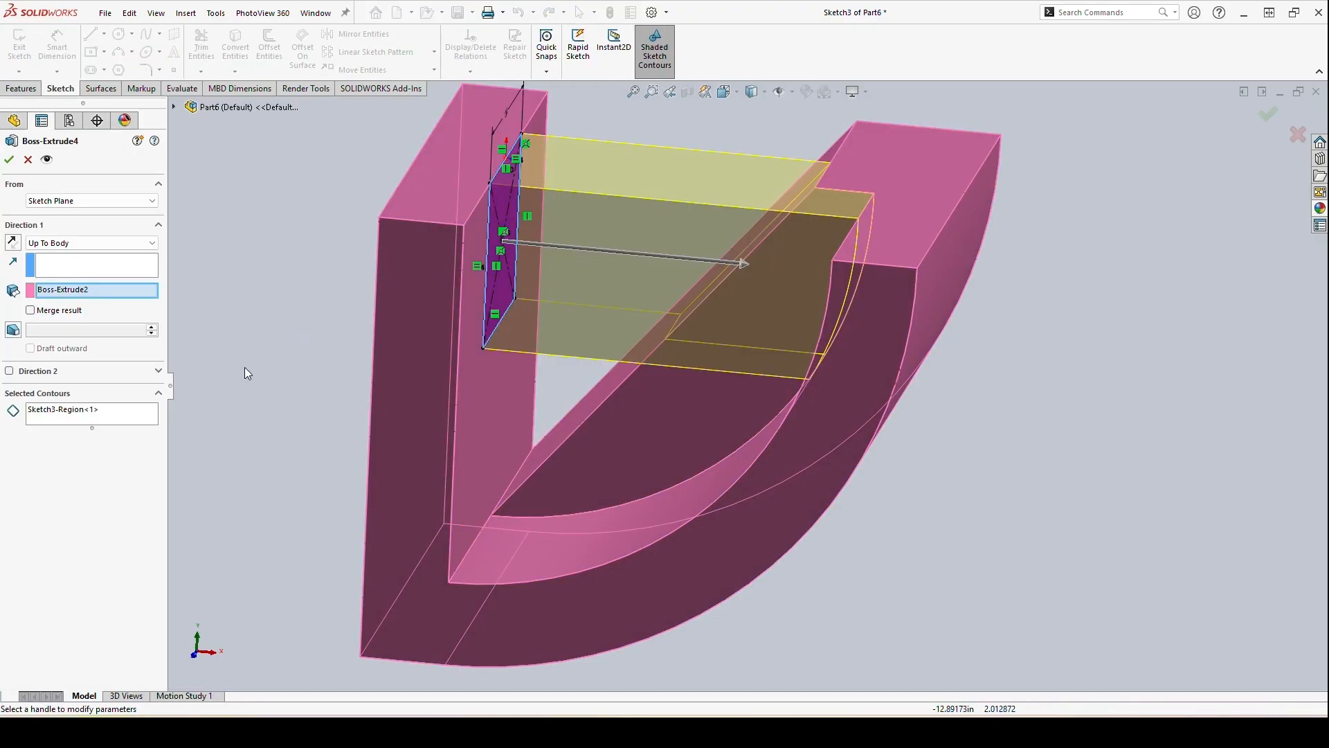
left_click(90, 248)
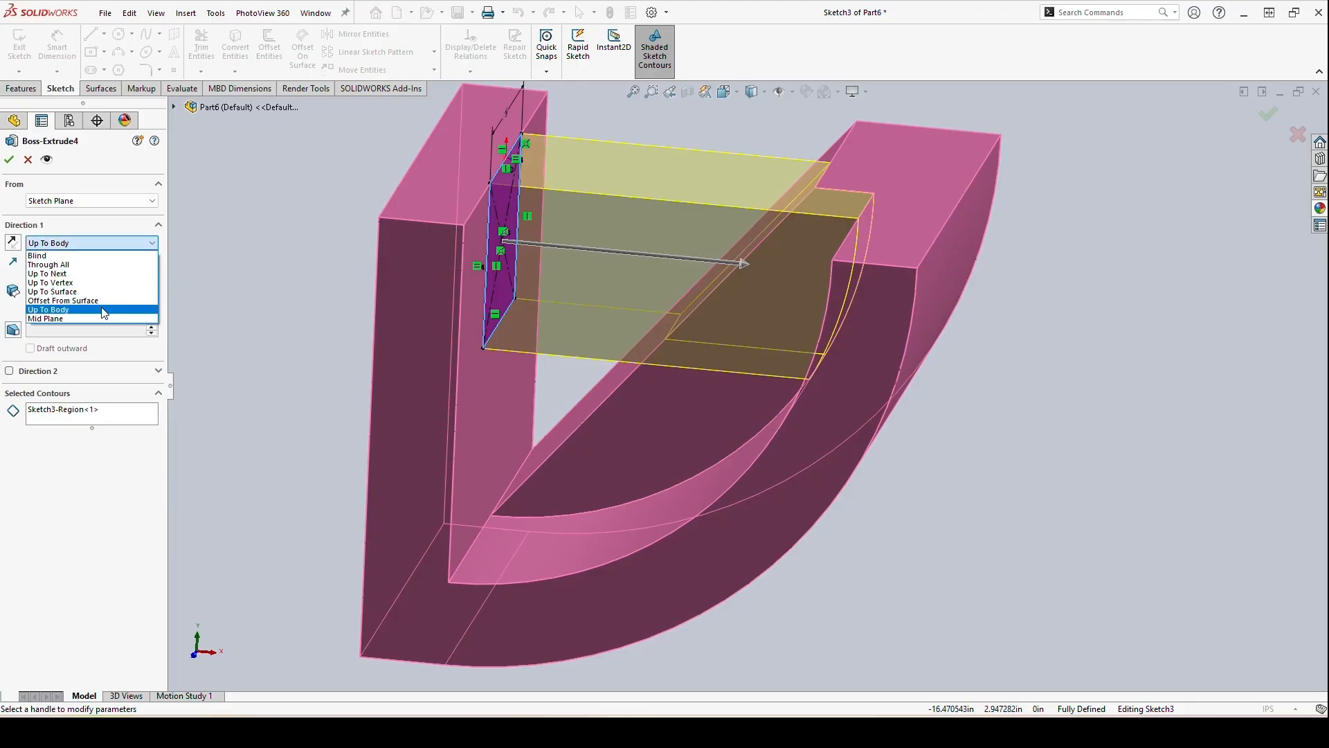
left_click(75, 283)
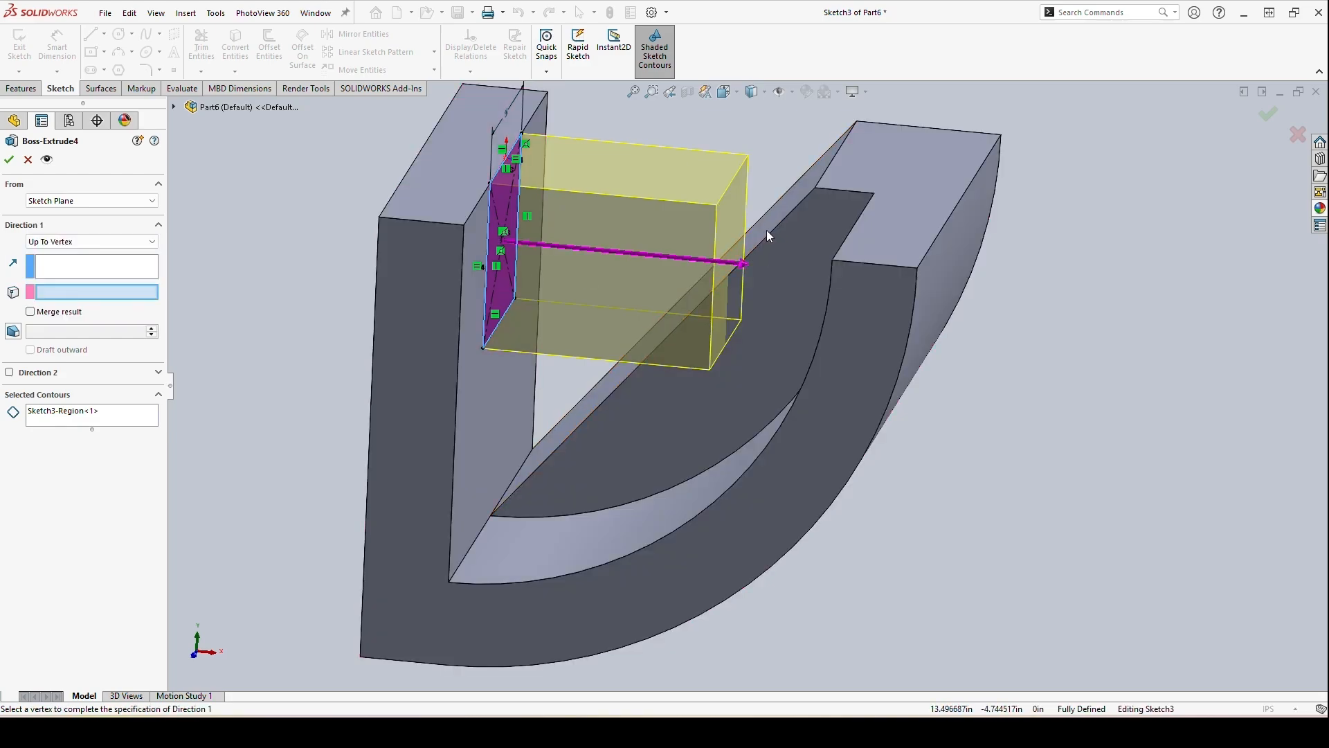
left_click(799, 207)
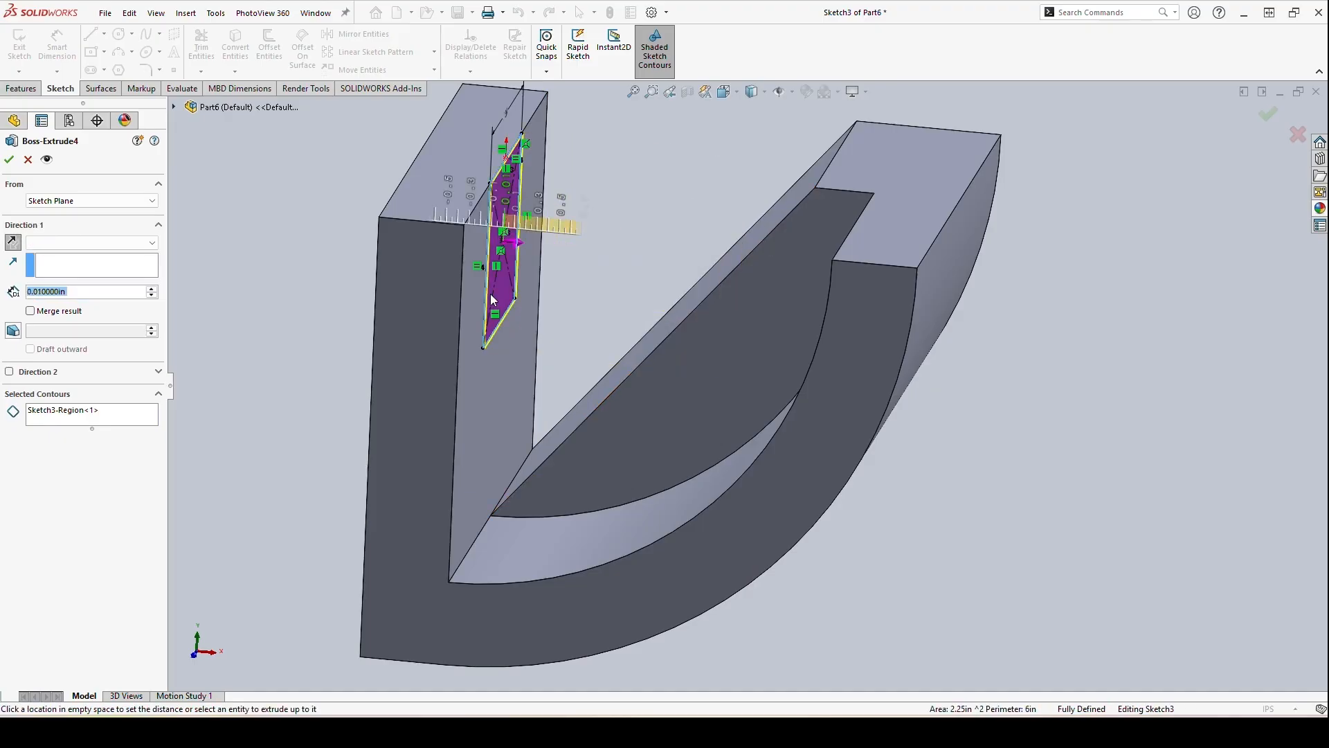
left_click(80, 243)
left_click(50, 282)
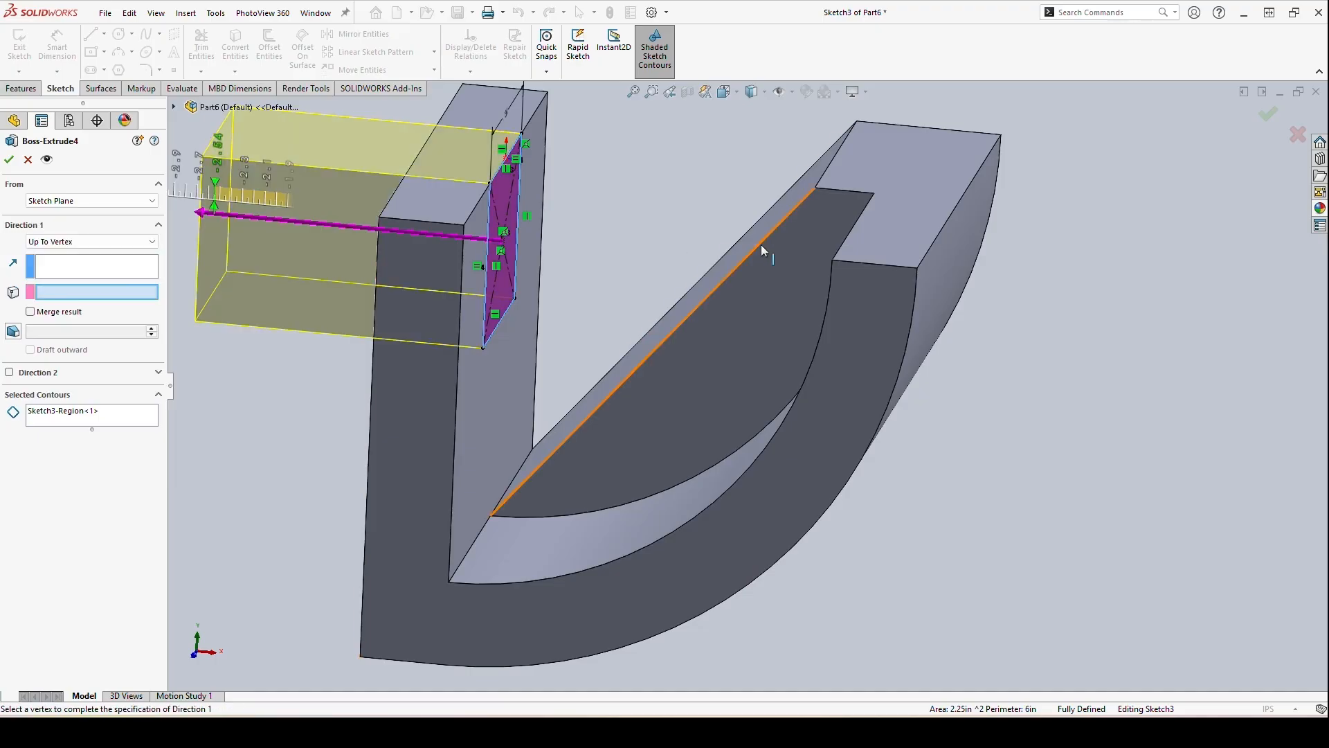
left_click(771, 239)
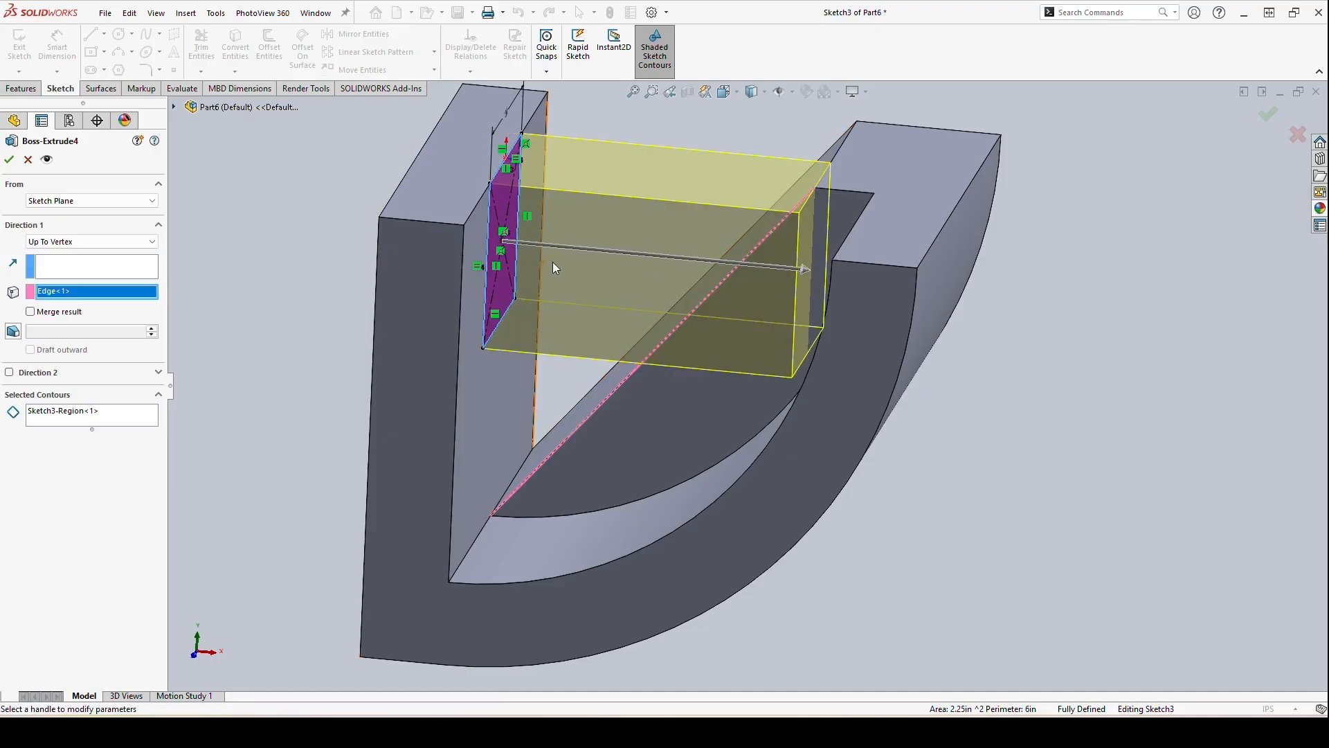
middle_click_drag(807, 251, 828, 177)
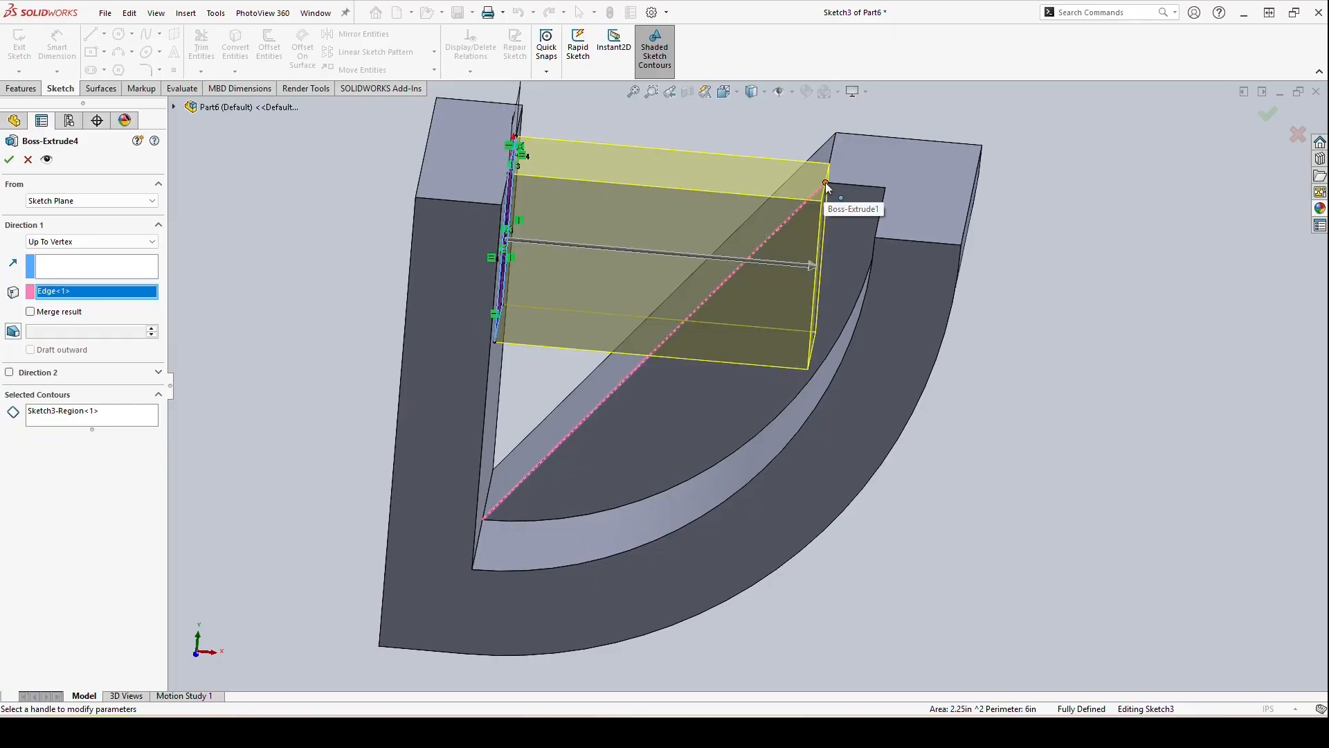
left_click(9, 159)
middle_click_drag(754, 310, 680, 356)
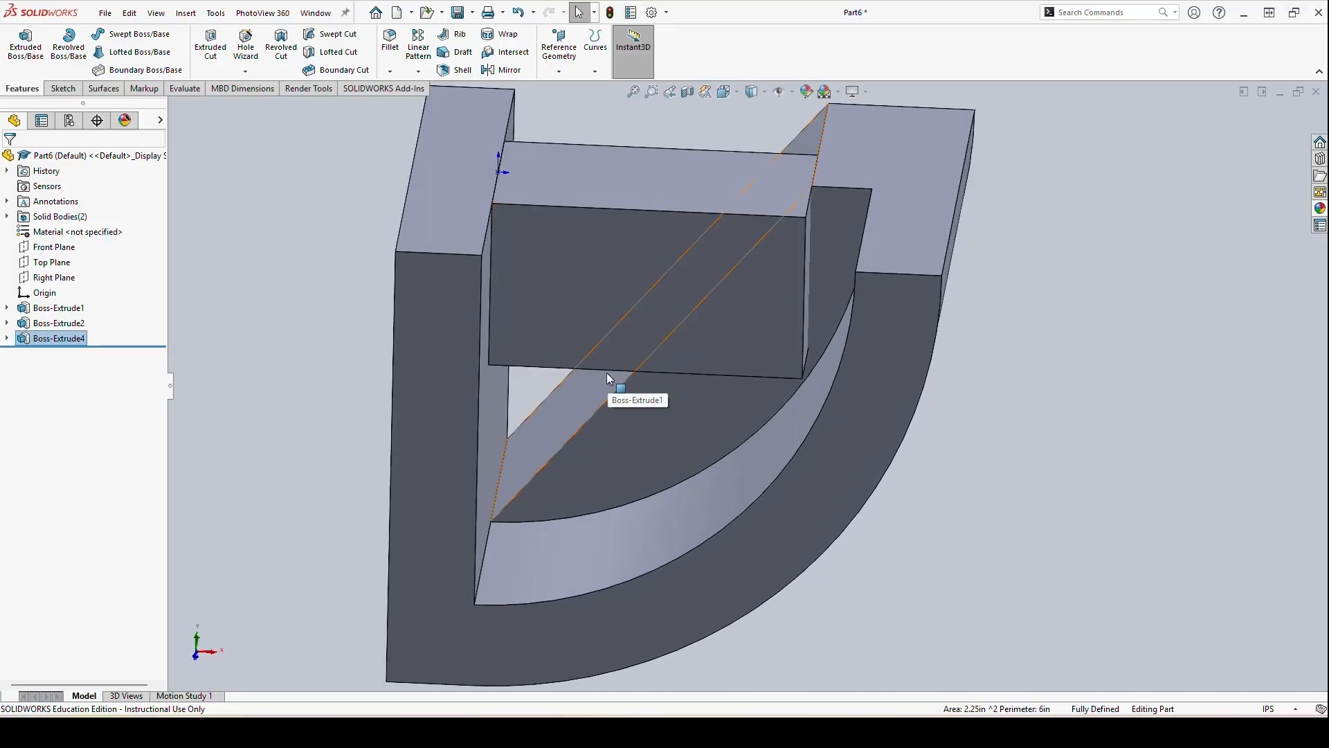
key("ctrl+z")
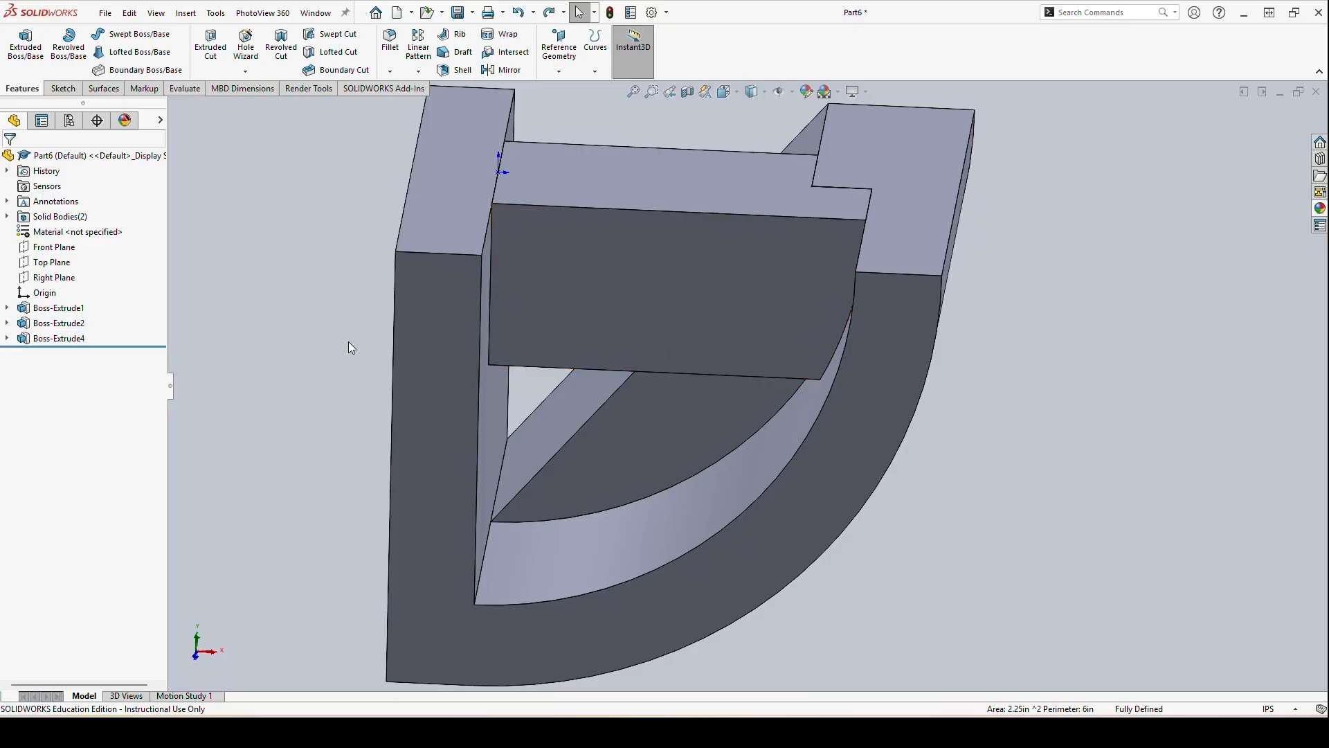
Edit the Sketch3 extrusion to end Up To Vertex at the front upper corner of the inner curved face
left_click(67, 340)
left_click(73, 298)
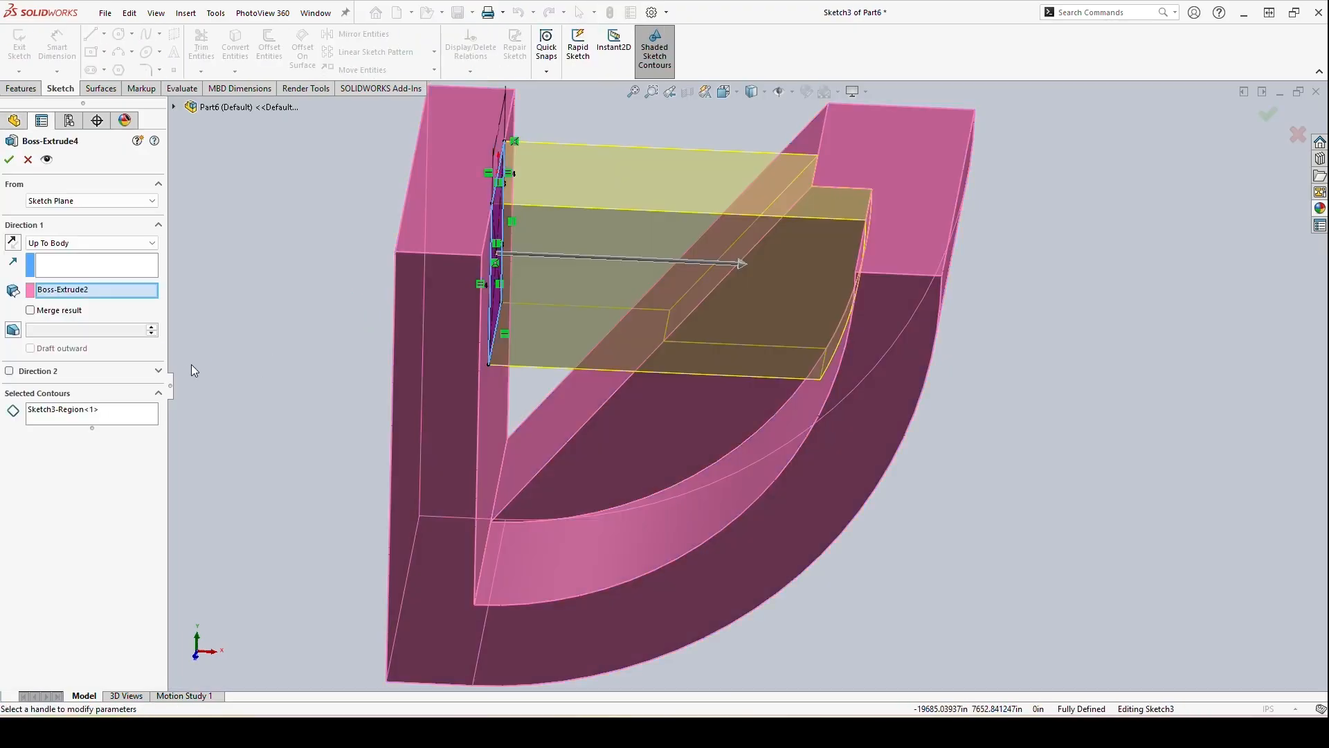
left_click(80, 243)
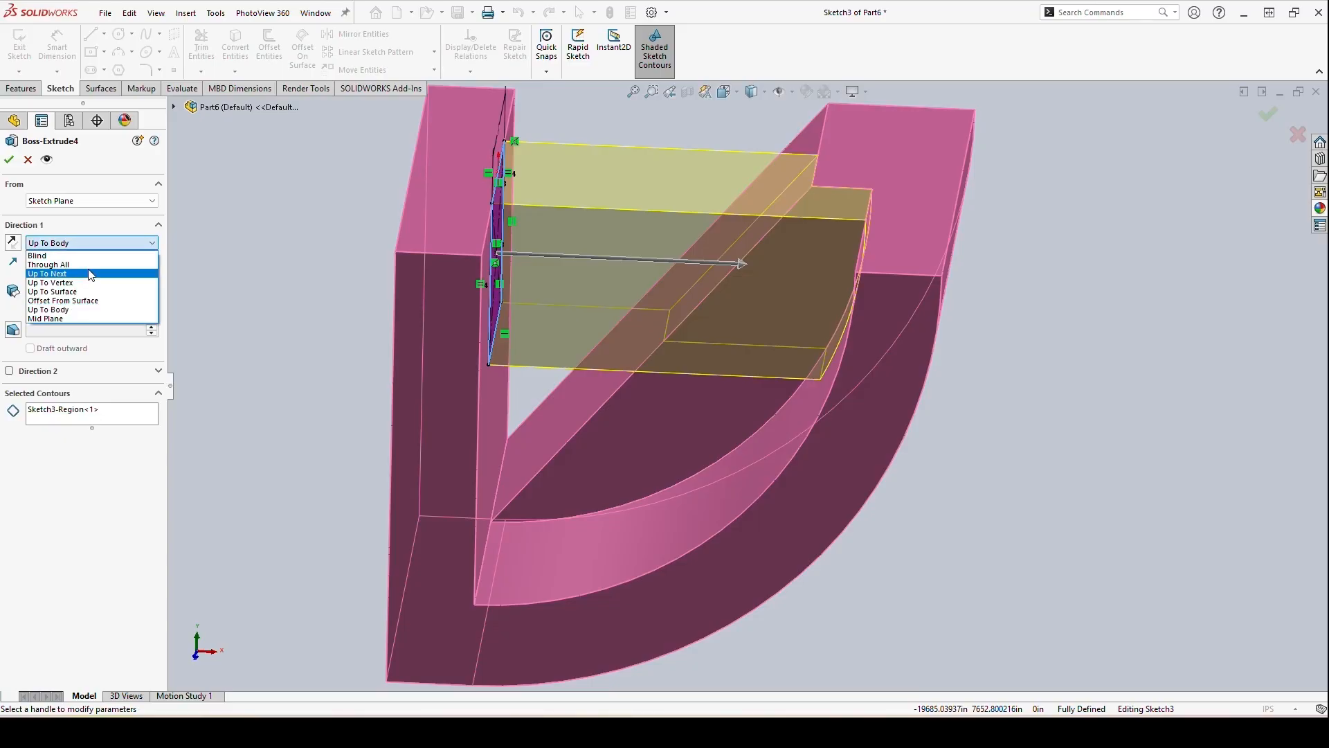
left_click(97, 282)
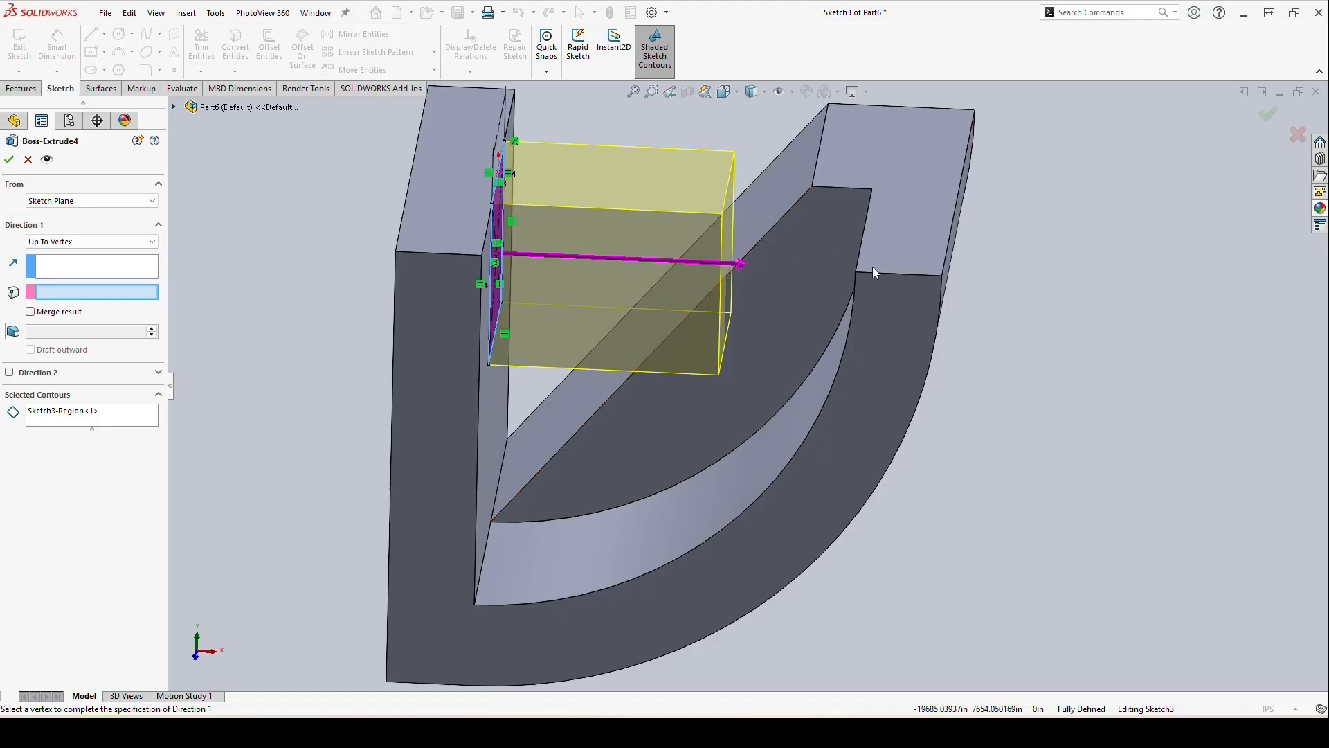
left_click(855, 272)
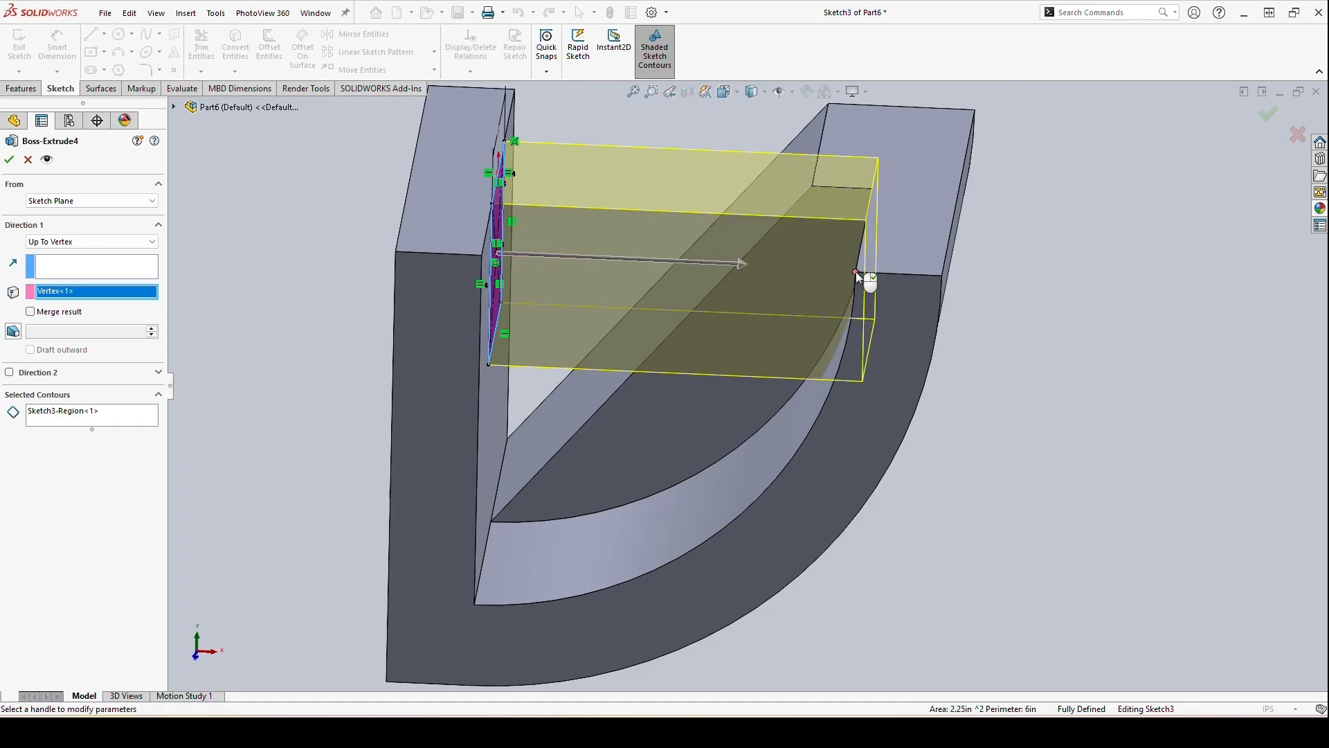
Retarget the Up To Vertex end to the slanted edge's upper corner, and switch it to the outer curve's upper corner
mouse_move(855, 272)
middle_mouse_down()
mouse_move(898, 235)
mouse_move(899, 214)
middle_mouse_up()
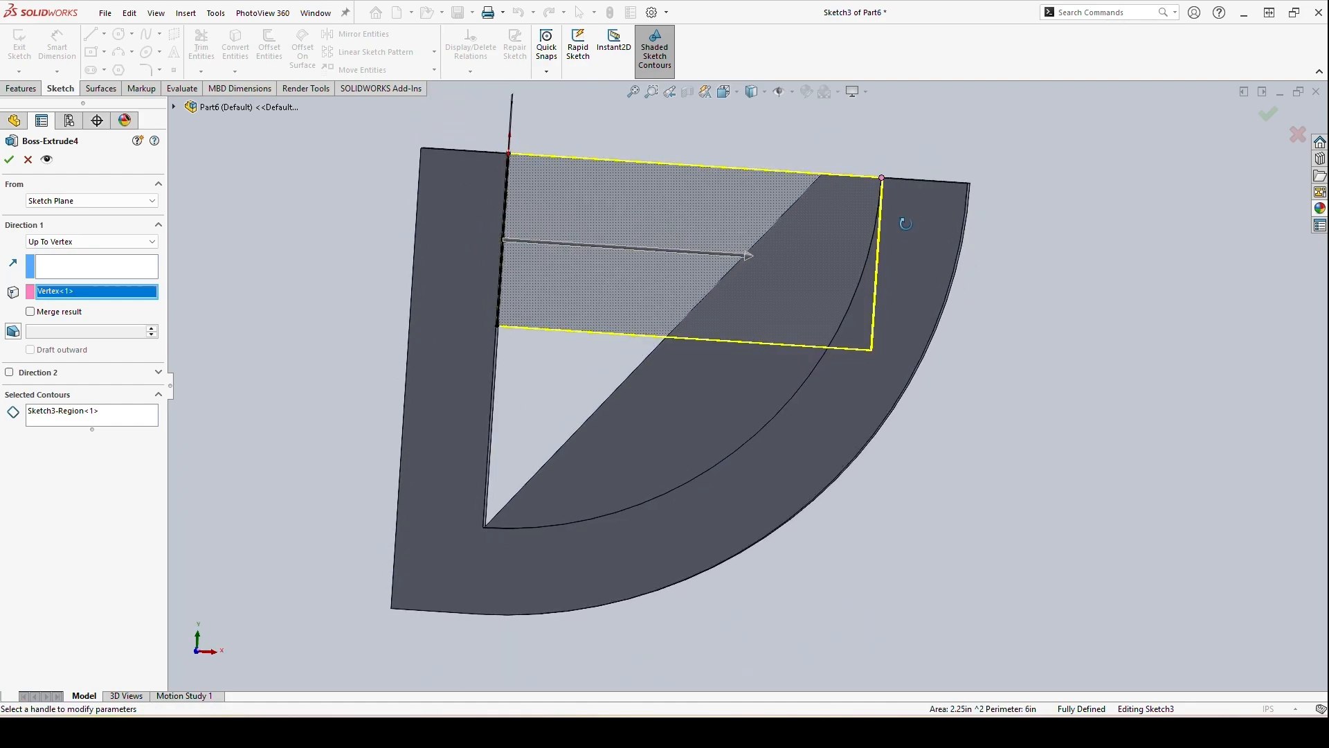
left_click(822, 176)
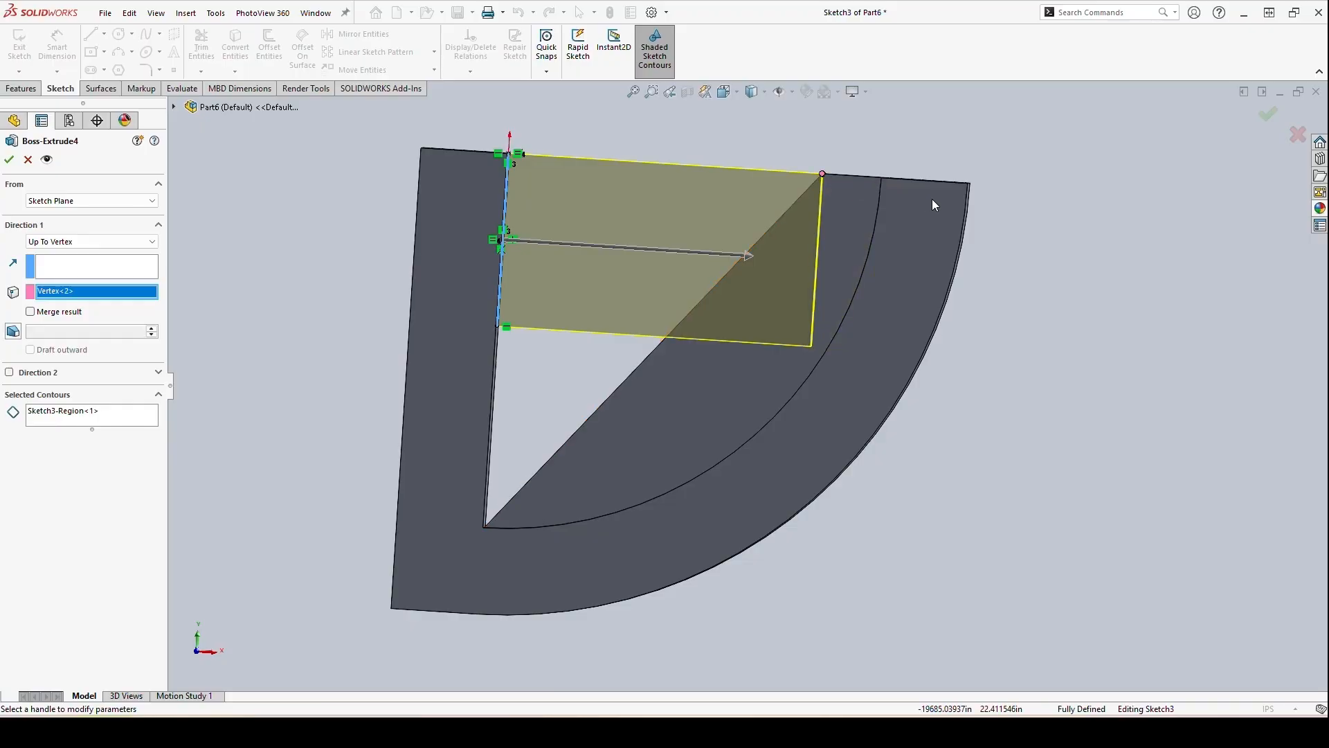
left_click(968, 184)
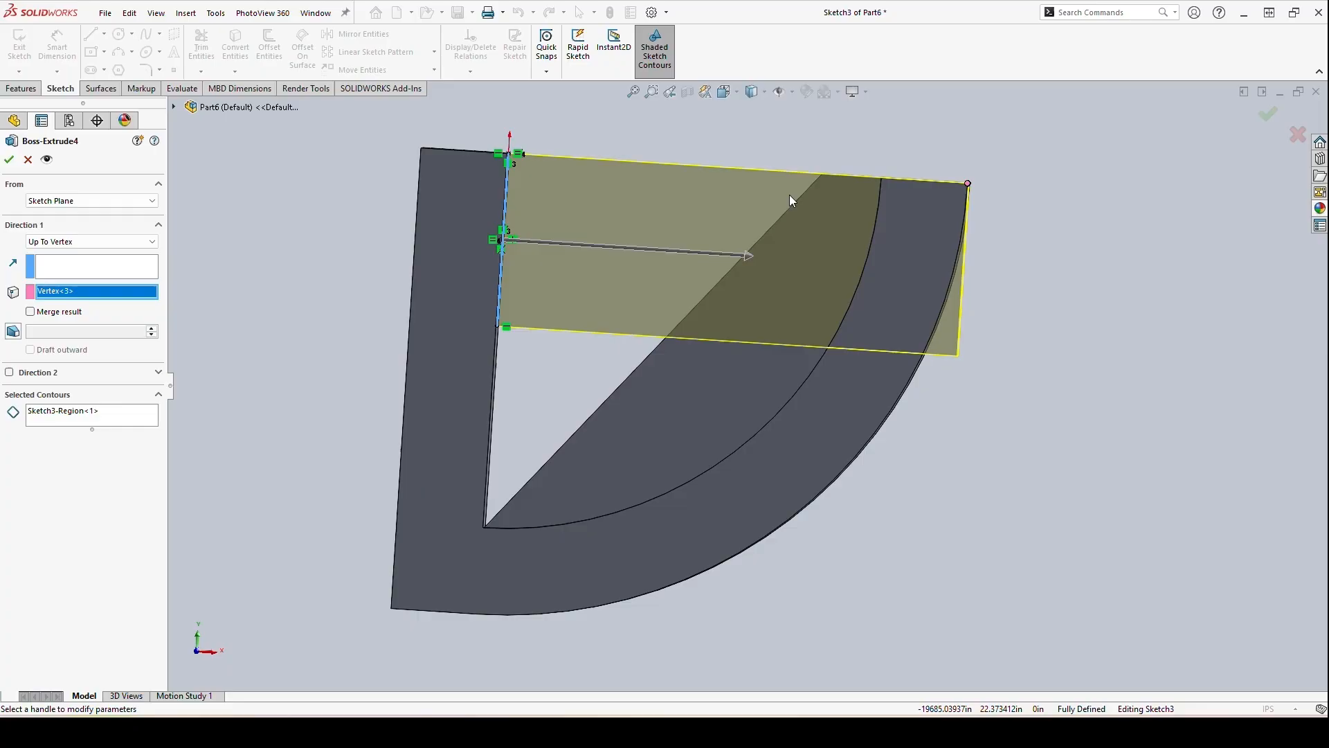
left_click(126, 248)
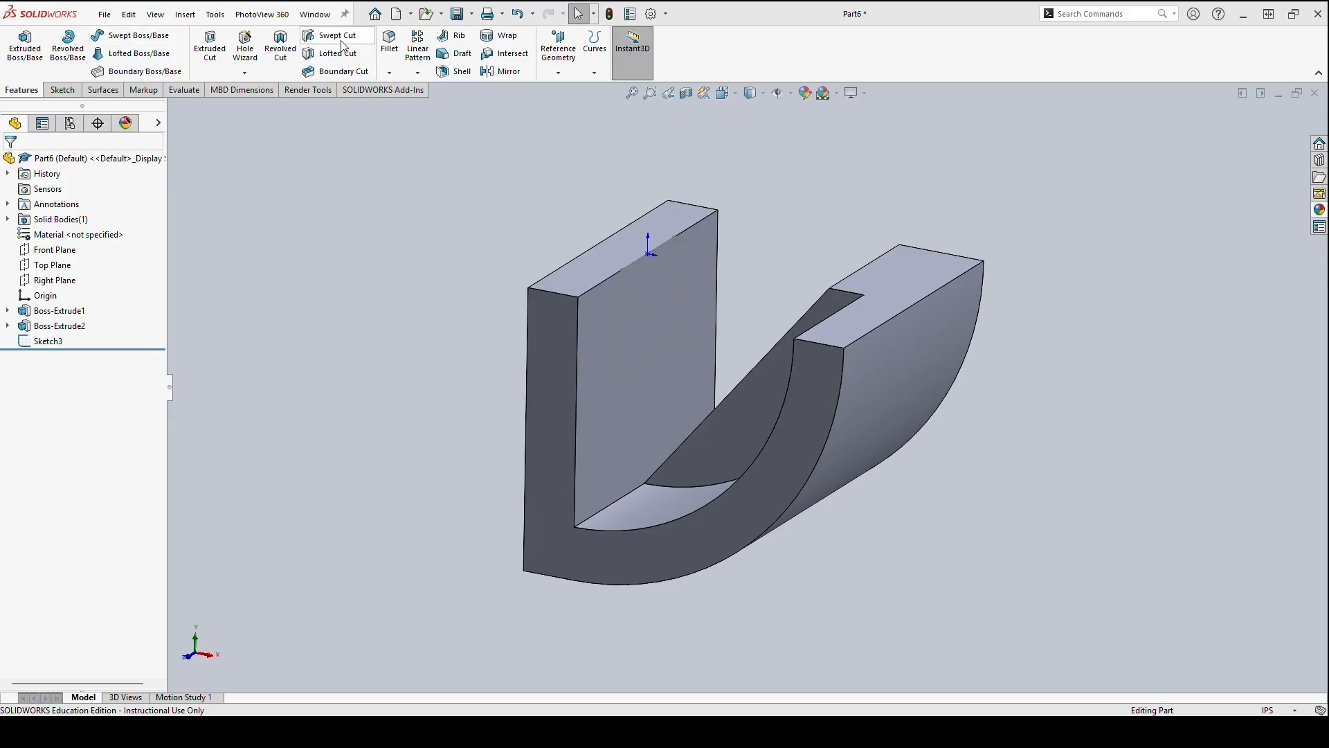
Start an Extruded Cut from Sketch3 and replace its selected contour with the region inside the rectangle
left_click(222, 66)
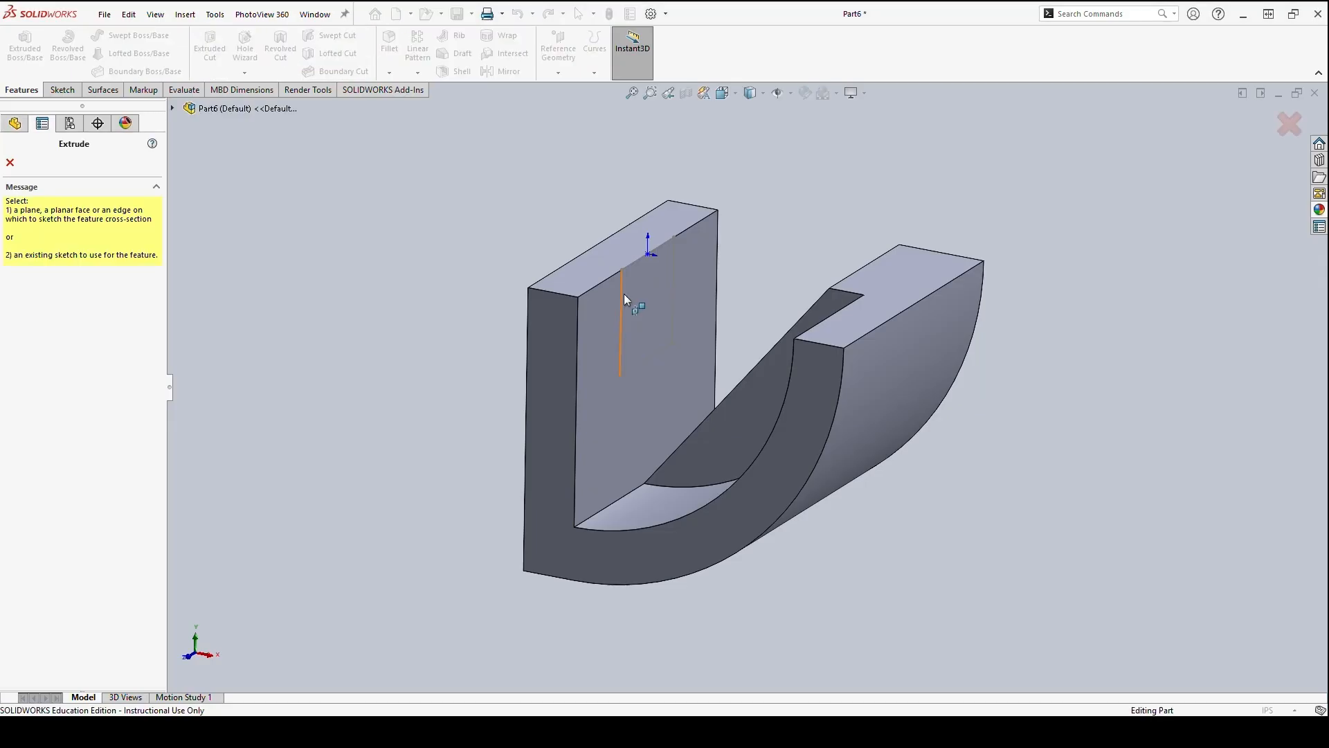
left_click(620, 346)
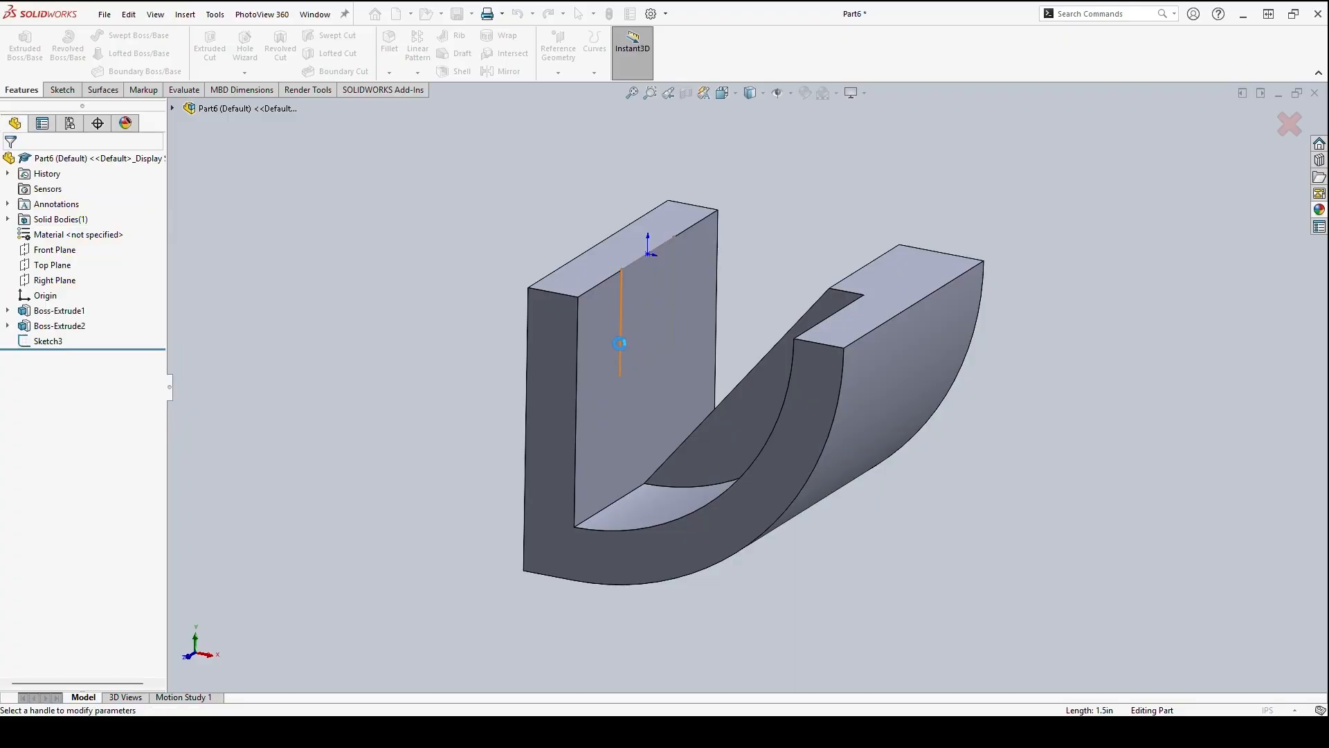
right_click(74, 434)
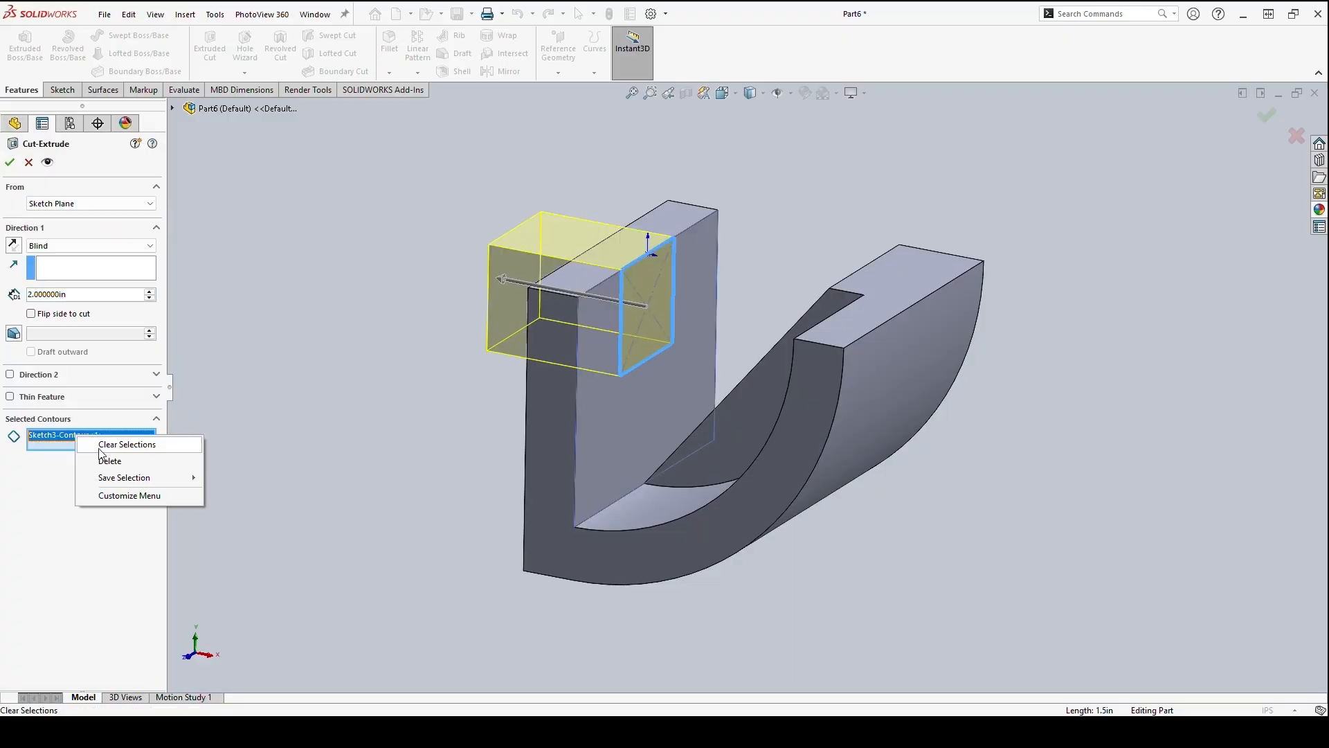
left_click(101, 460)
left_click(627, 326)
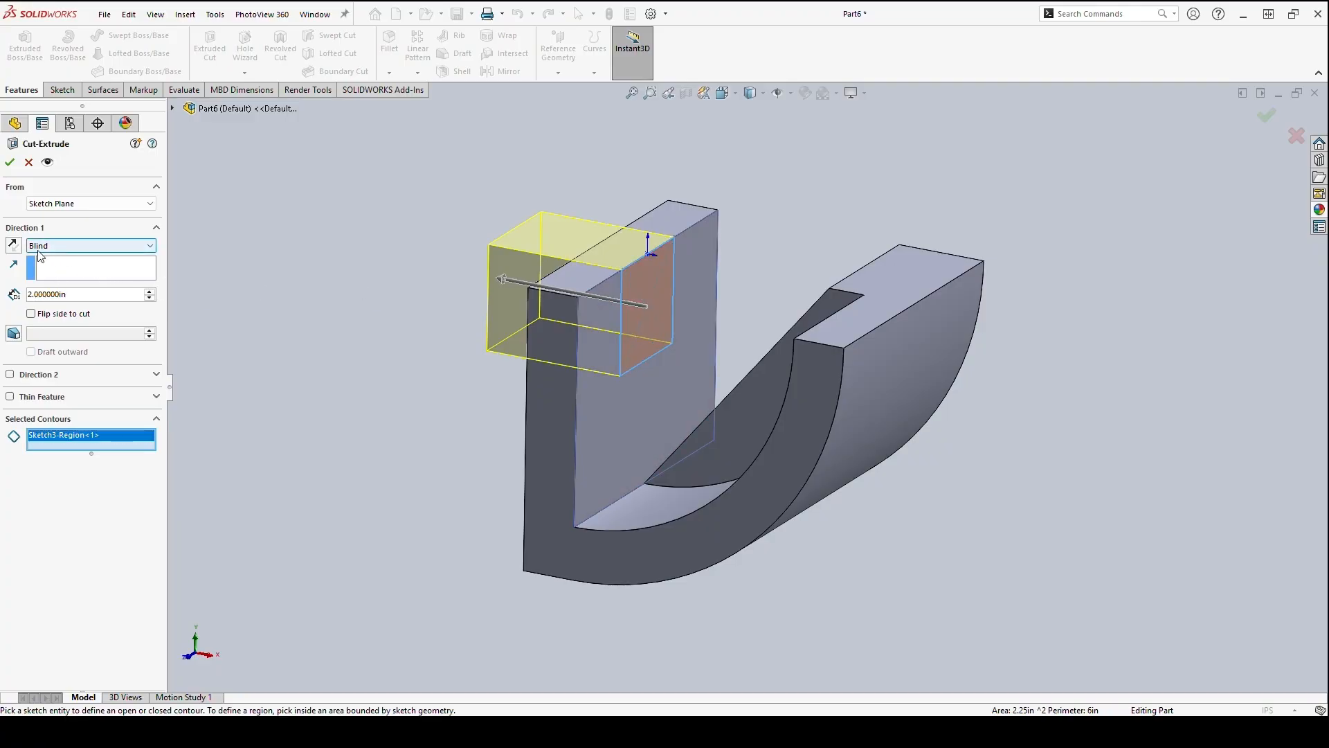
Set the blind cut depth to 0.5 in, directed into the upright wall, and create the cut
left_click(13, 246)
left_click(12, 245)
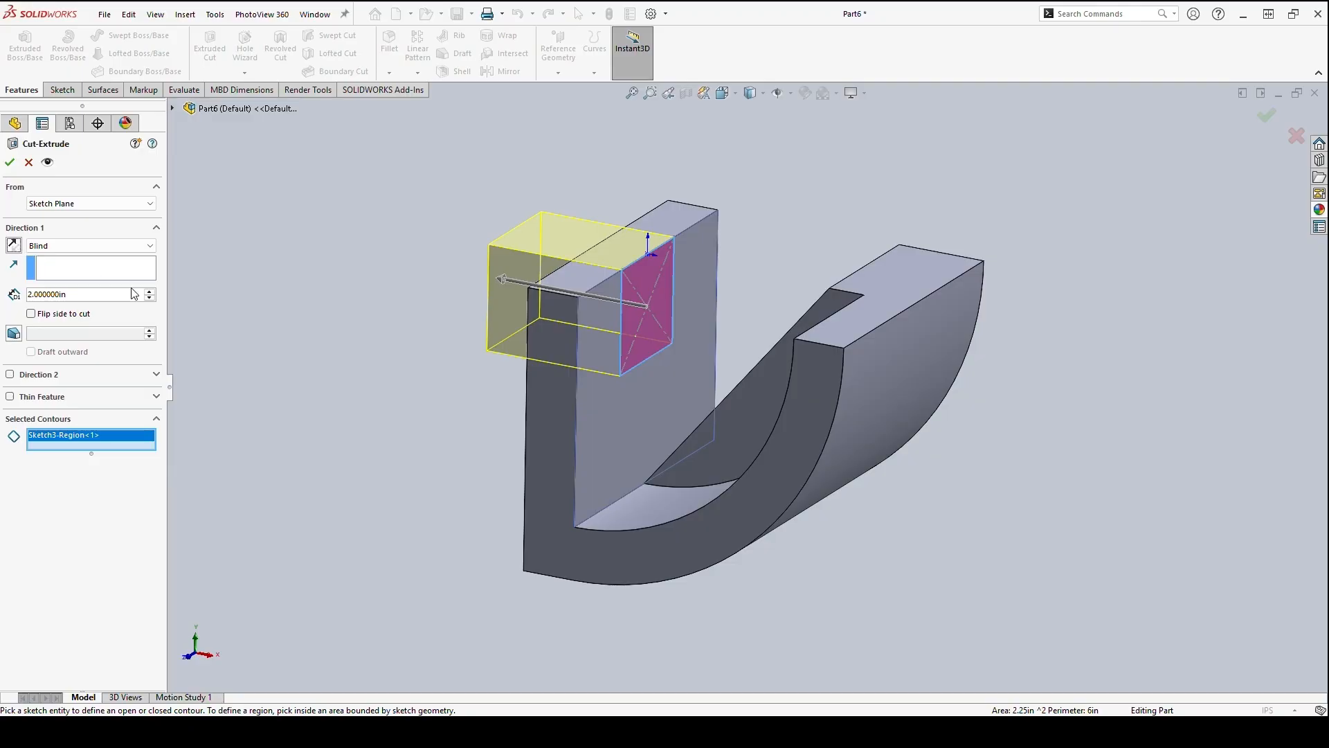
type("0.")
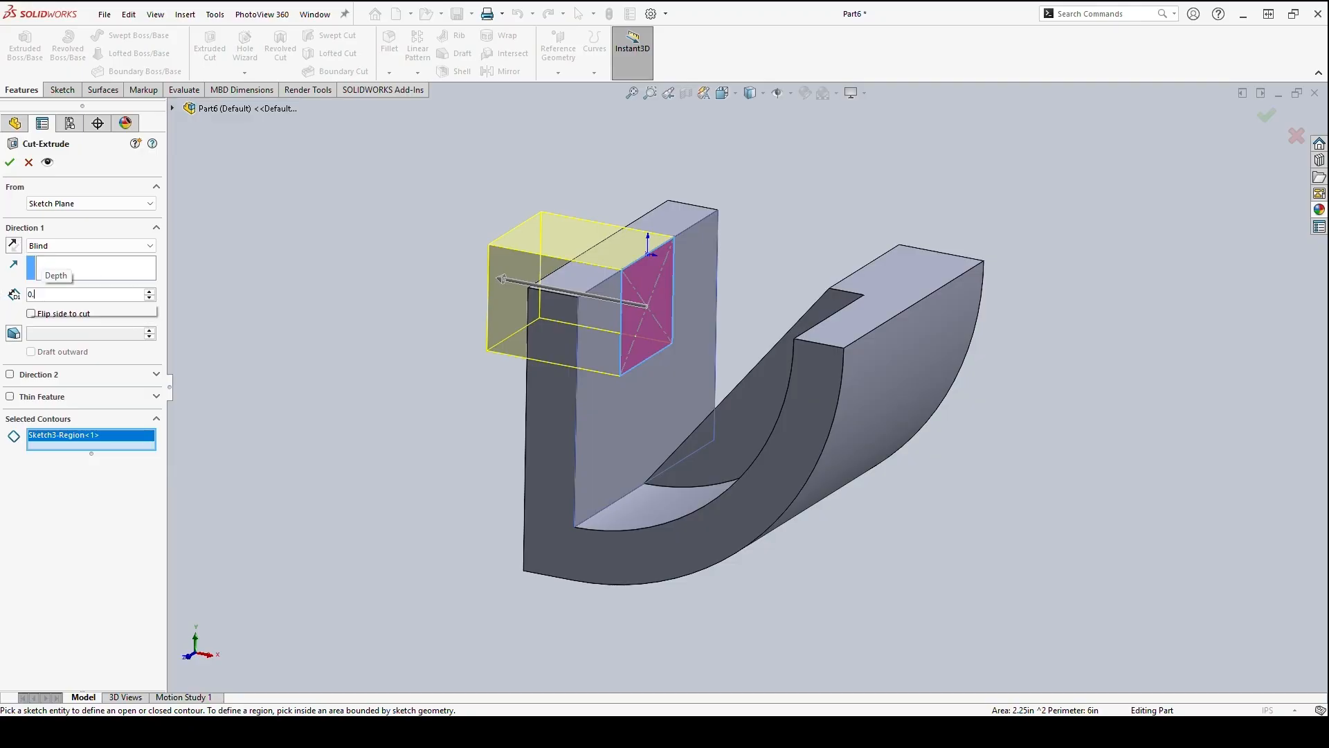
type("5")
key("Return")
left_click(10, 162)
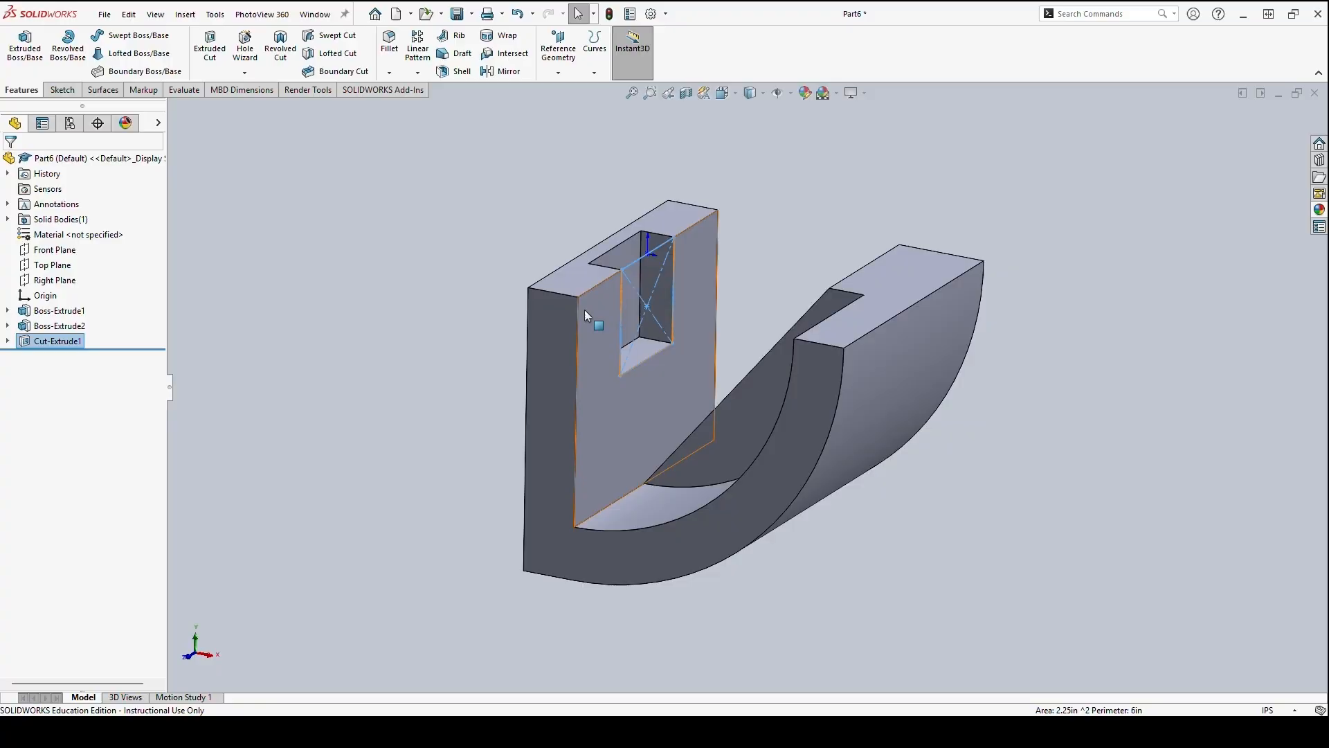
Edit the extruded cut to reverse its direction toward the curved section and end it Through All
scroll(681, 222, "down", 5)
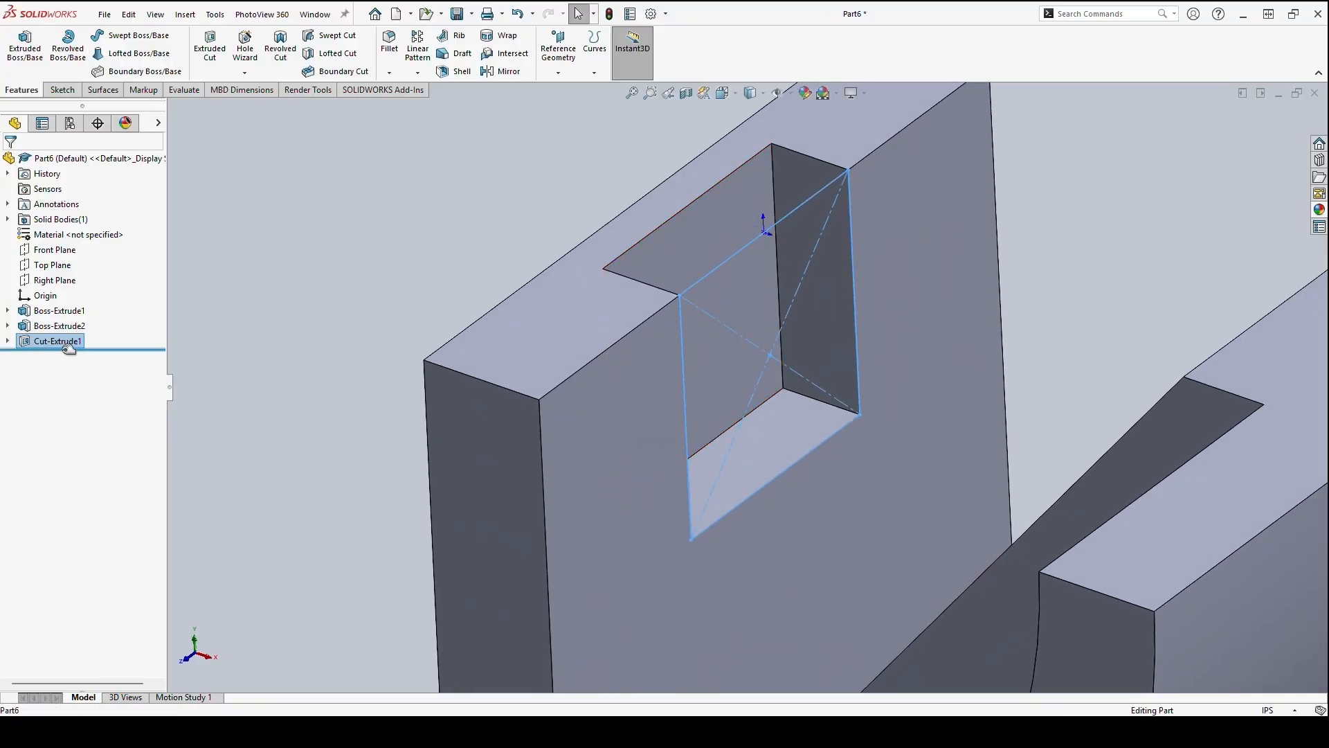
left_click(67, 341)
left_click(74, 311)
left_click(65, 341)
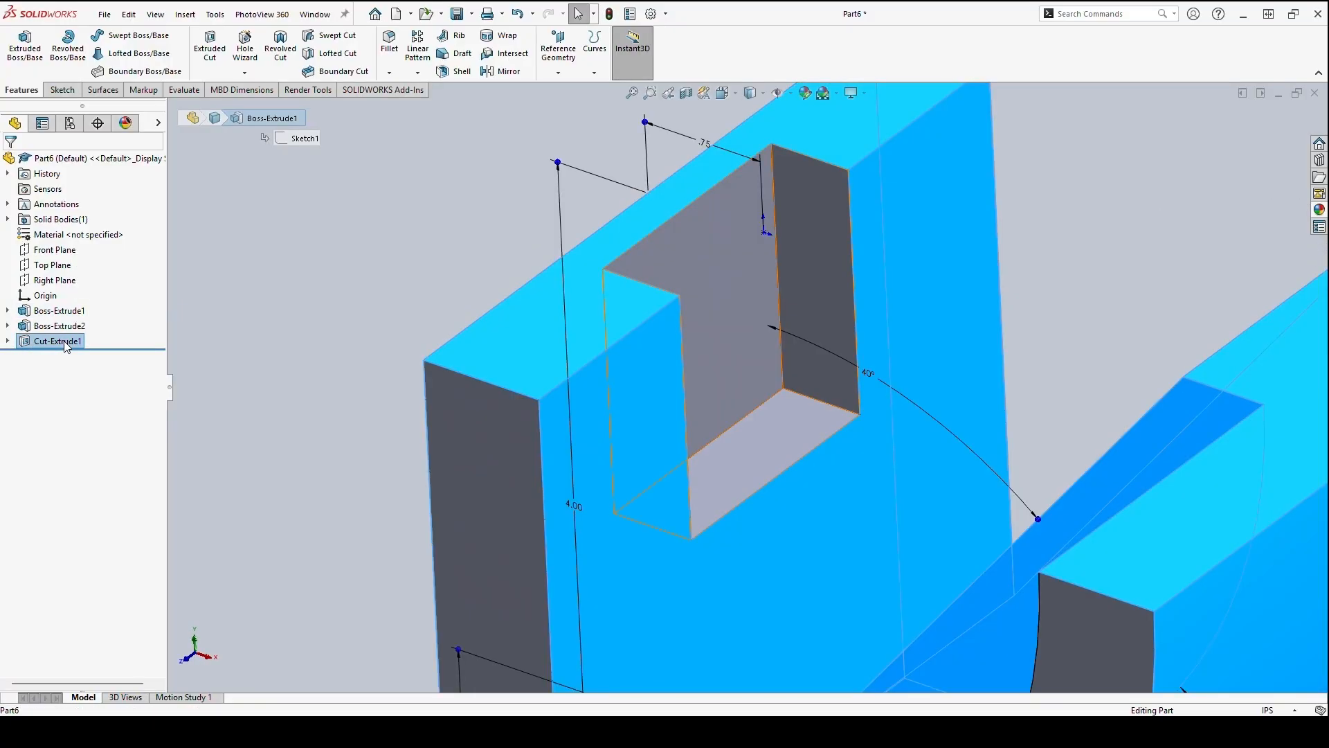
middle_click_drag(762, 305, 808, 262)
left_click(13, 245)
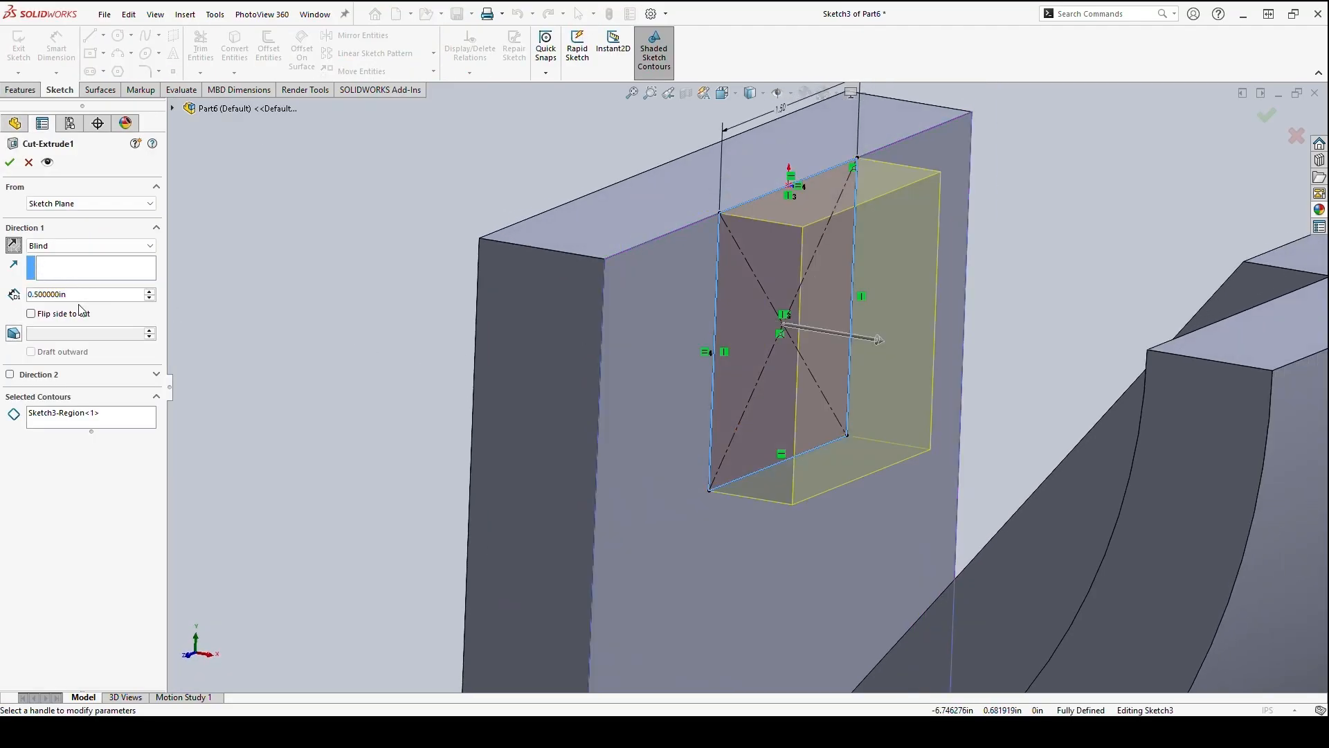
left_click(90, 245)
left_click(55, 267)
scroll(746, 389, "up", 5)
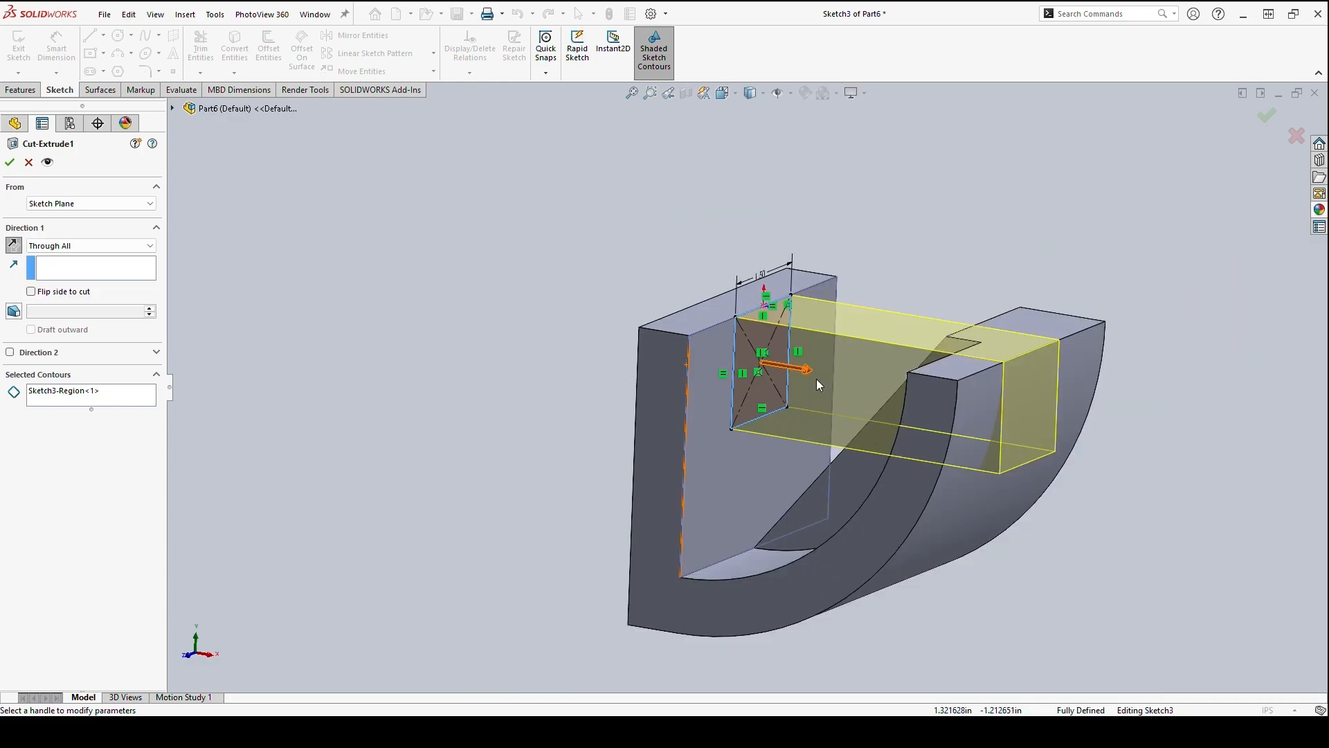
left_click(10, 162)
middle_click_drag(834, 412, 875, 415)
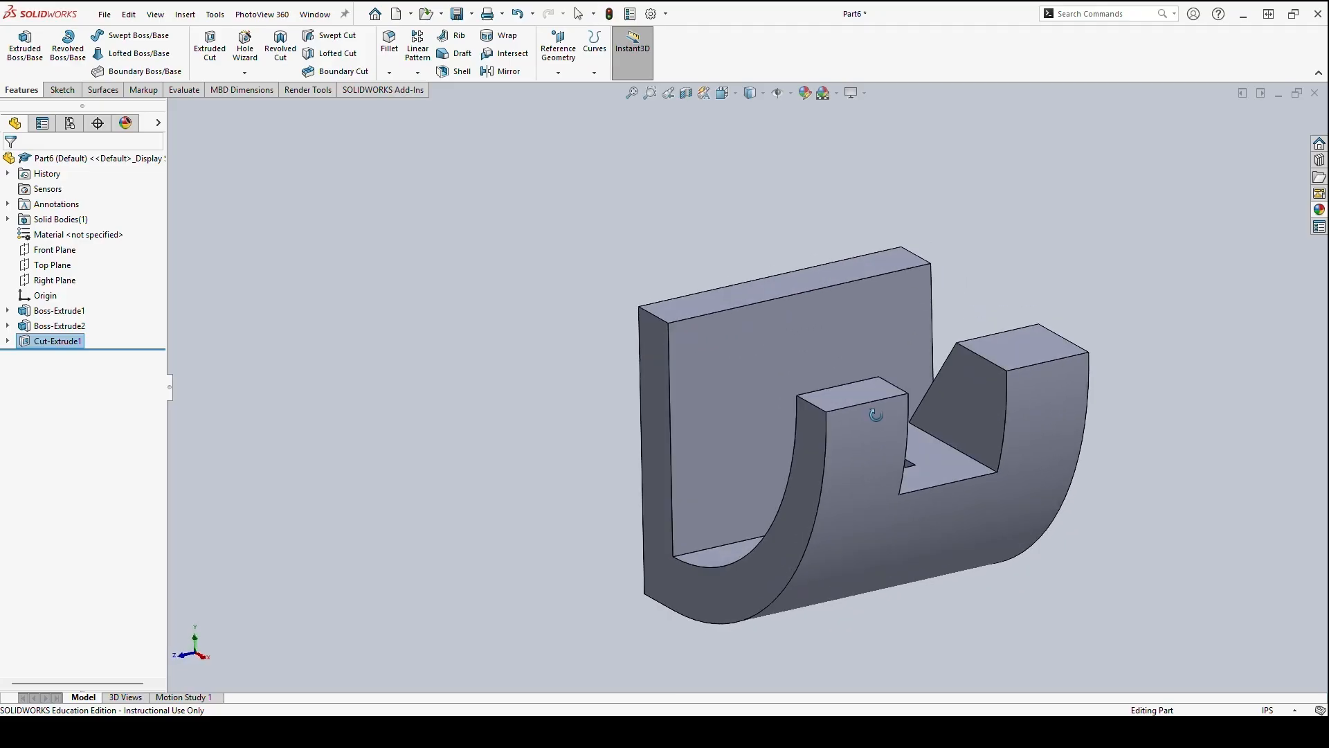
Change the cut's end condition to Through All - Both so it passes through the upright wall and the curved section
right_click(79, 343)
left_click(84, 302)
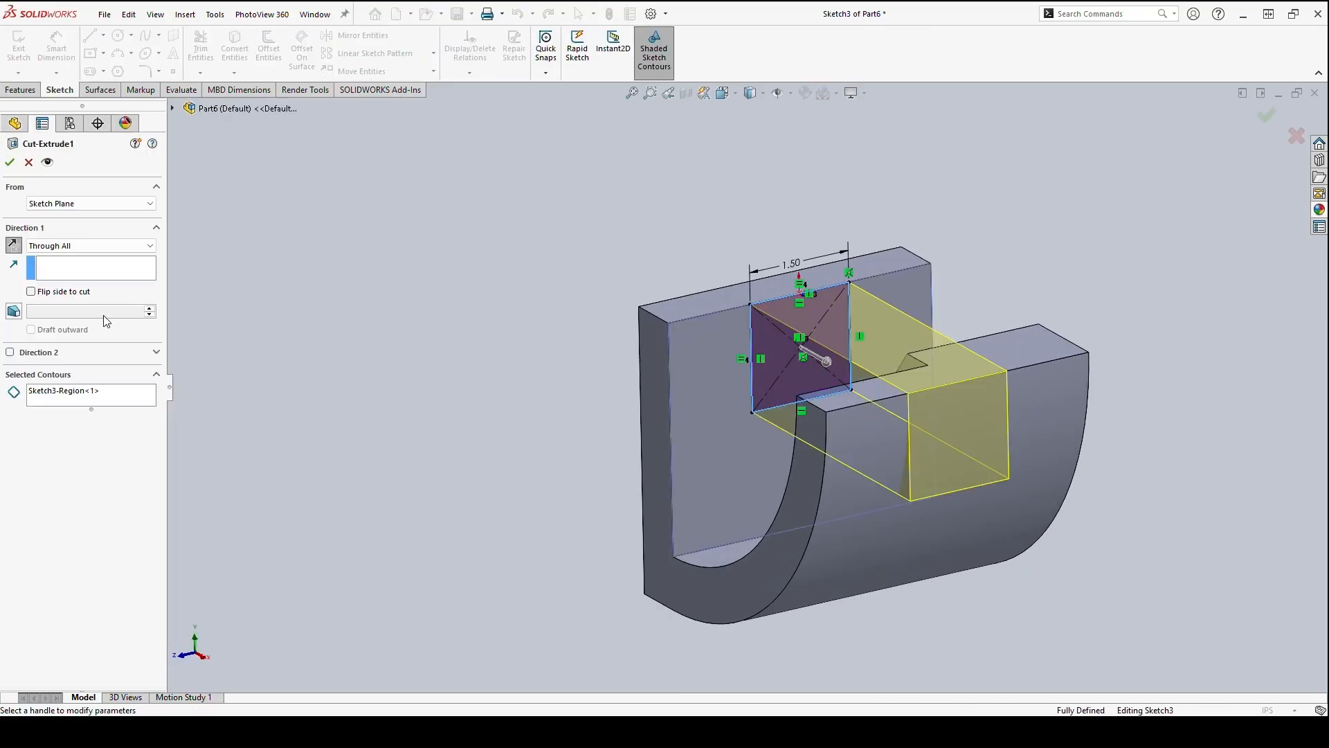
left_click(41, 246)
left_click(62, 274)
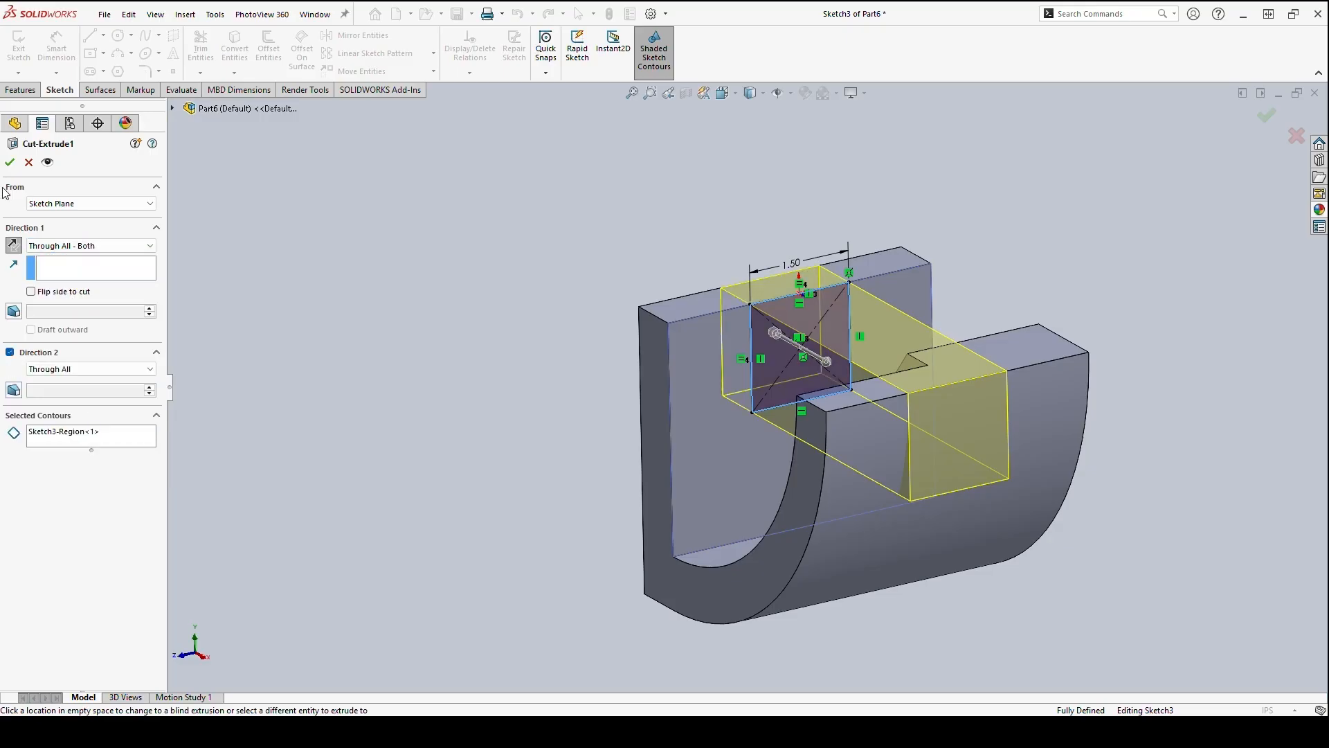
middle_click_drag(887, 439, 856, 437)
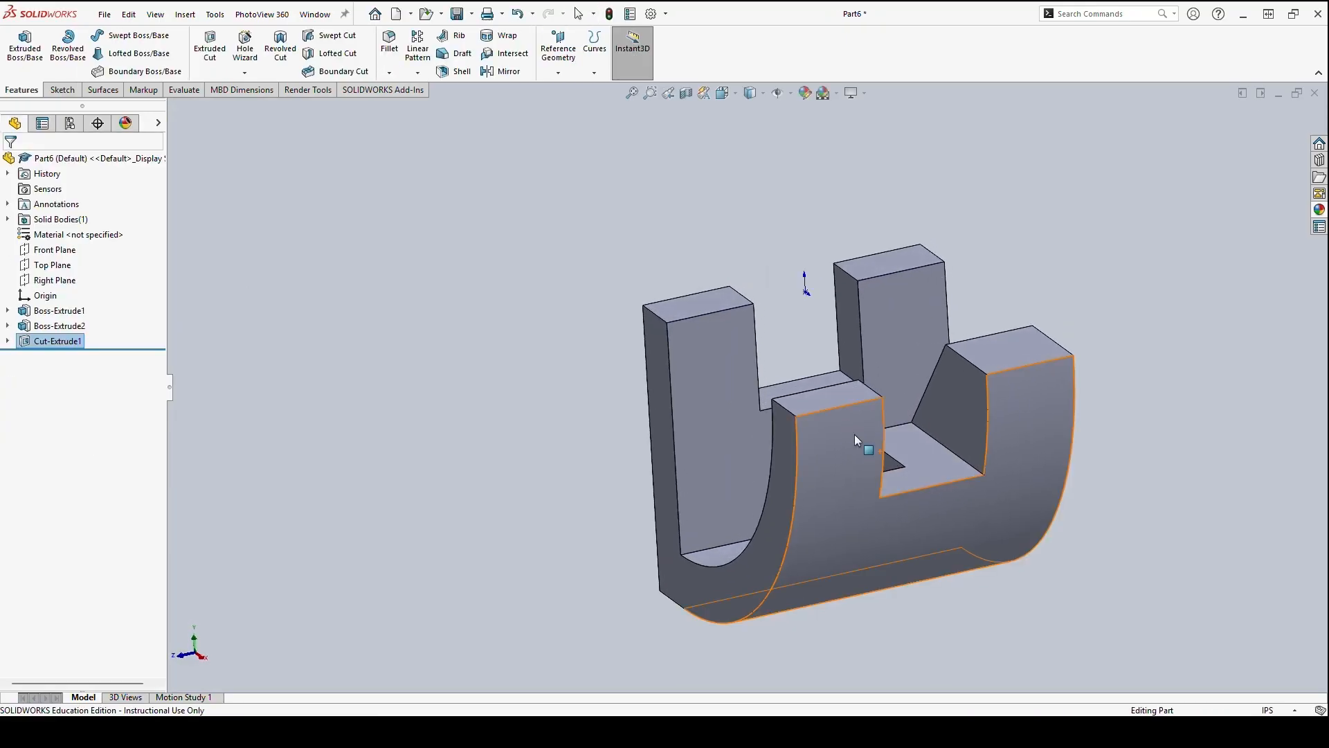
Edit the cut to end Up To Next in Direction 1, keeping Direction 2 at Through All
right_click(72, 343)
left_click(84, 299)
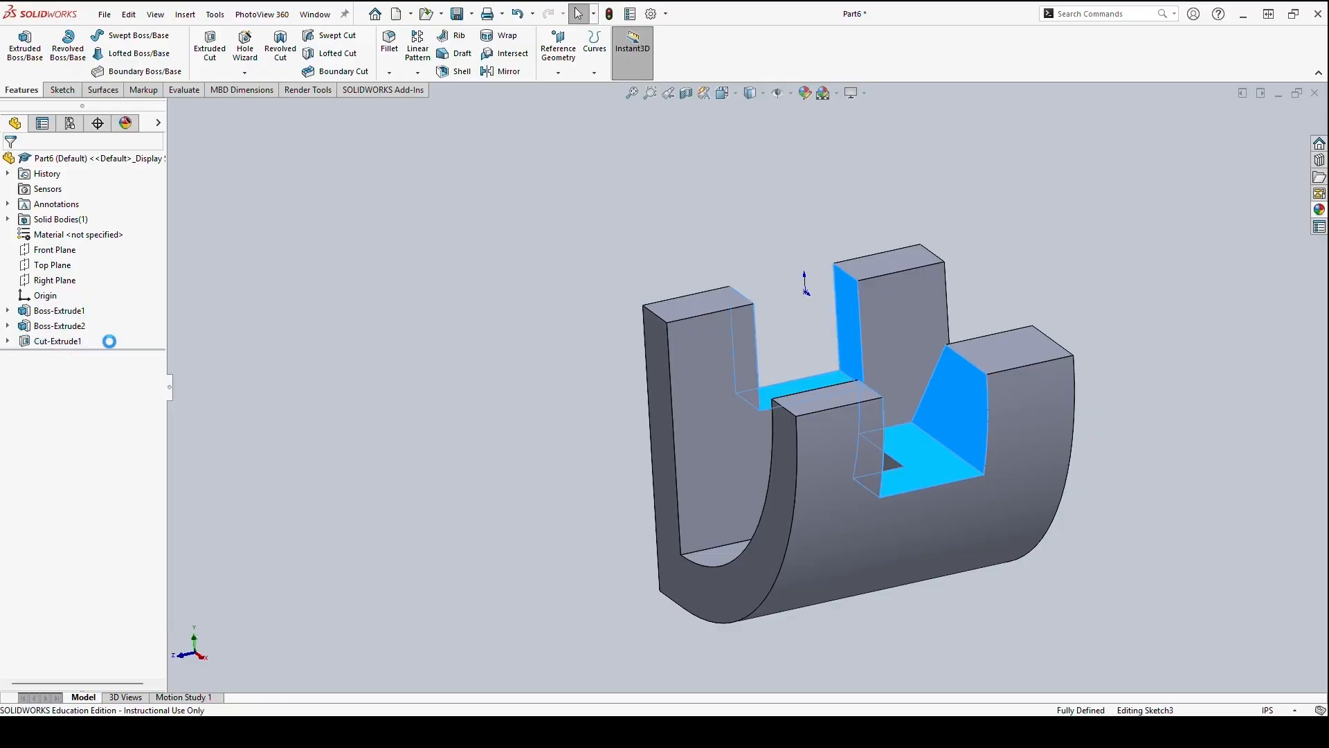
left_click(94, 246)
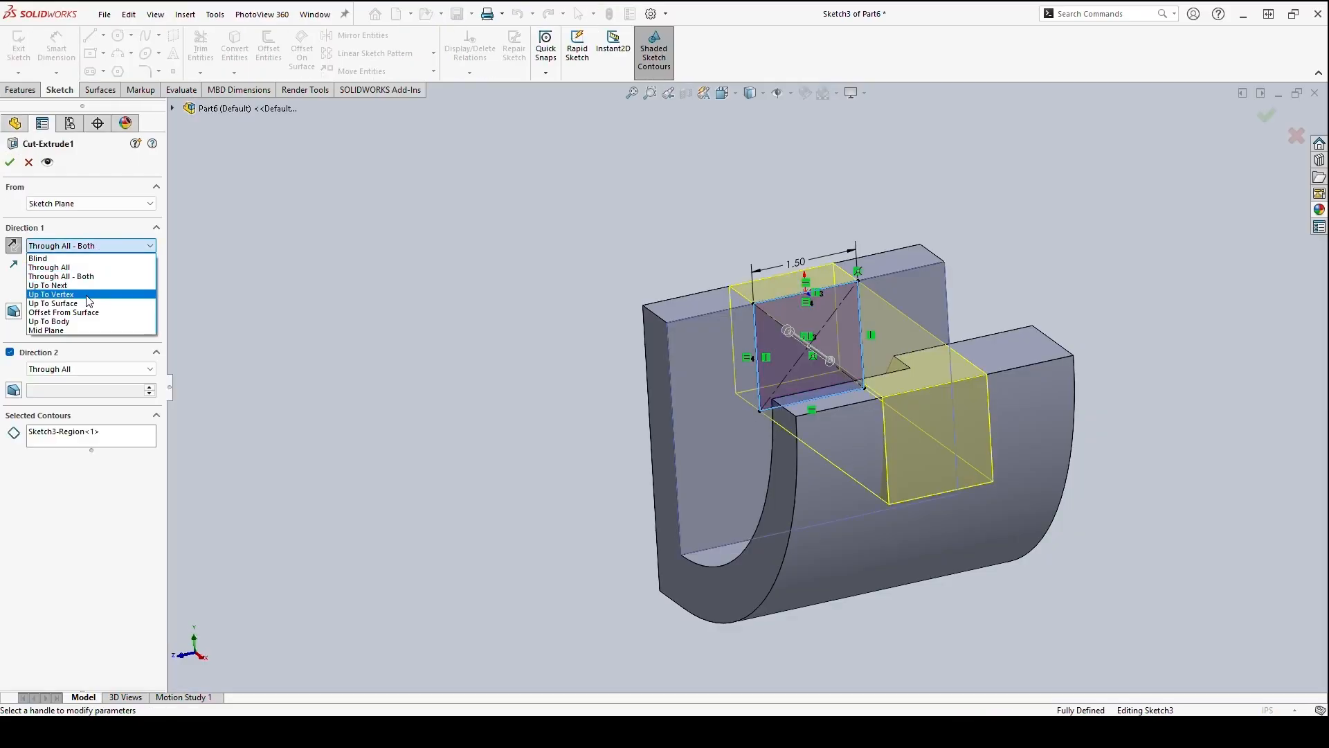
left_click(84, 294)
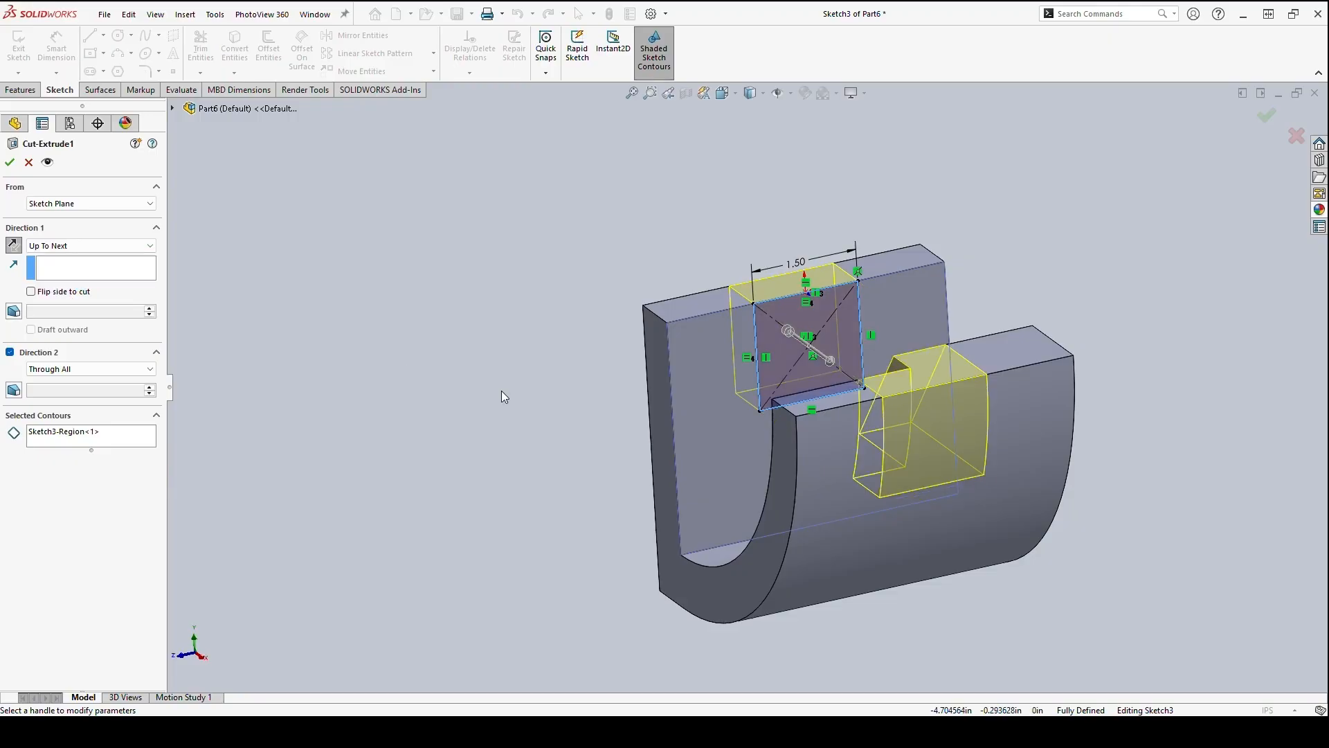
middle_click_drag(734, 431, 894, 428)
left_click(9, 164)
Turn off Direction 2 of the cut so that only the Up To Next direction is applied
right_click(57, 347)
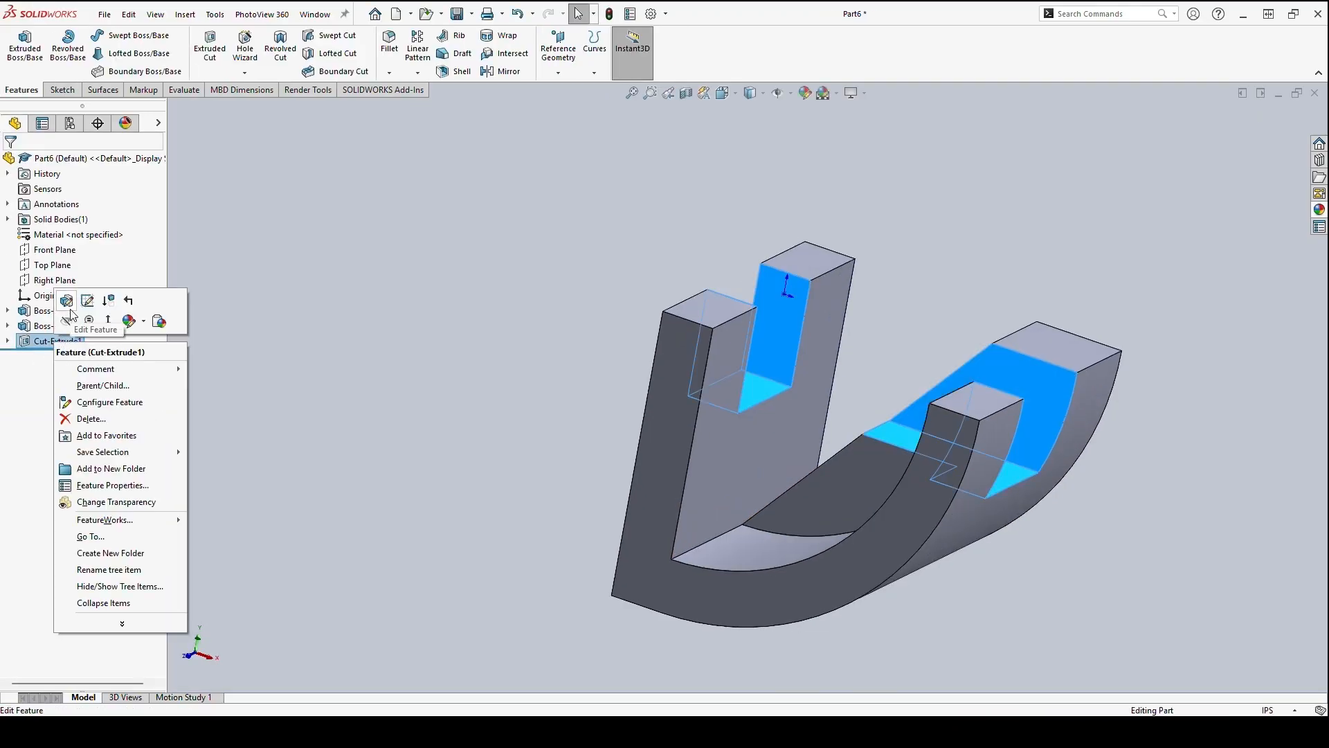
left_click(67, 304)
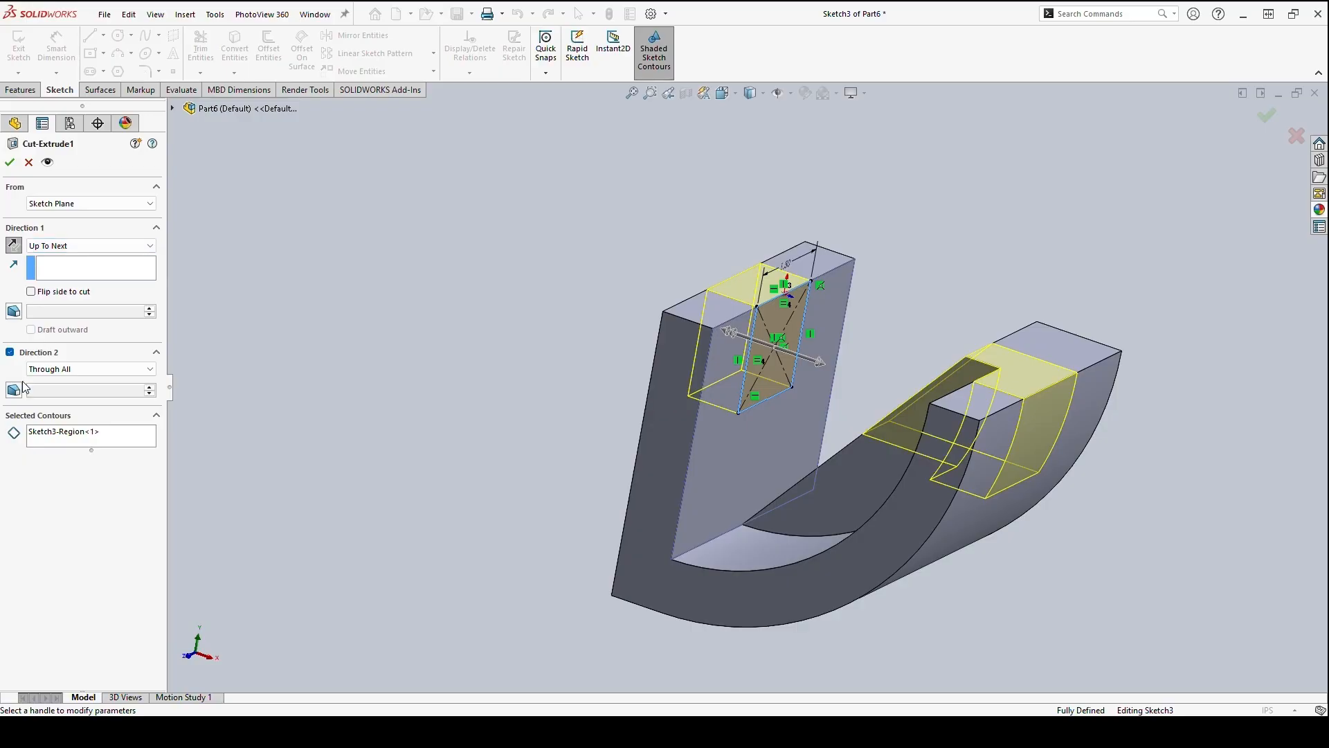
left_click(11, 352)
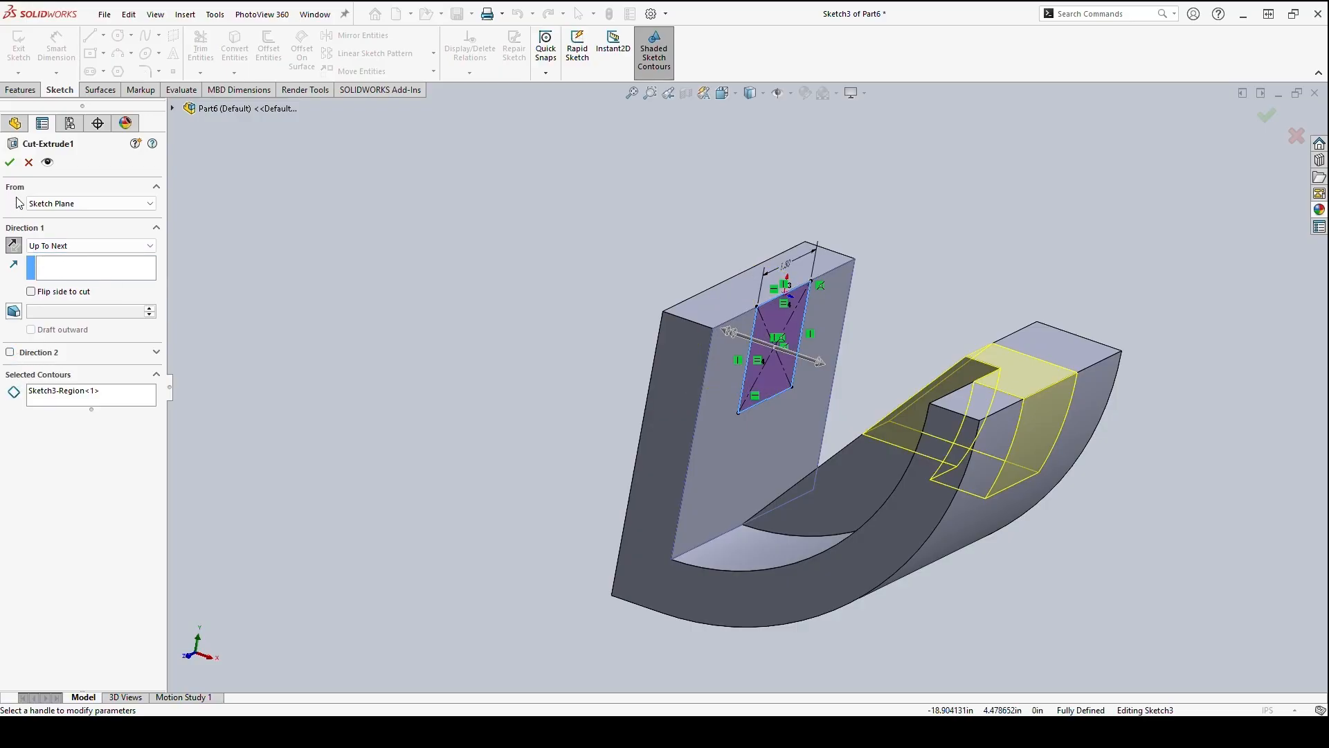
left_click(11, 164)
middle_click_drag(1037, 463, 1010, 436)
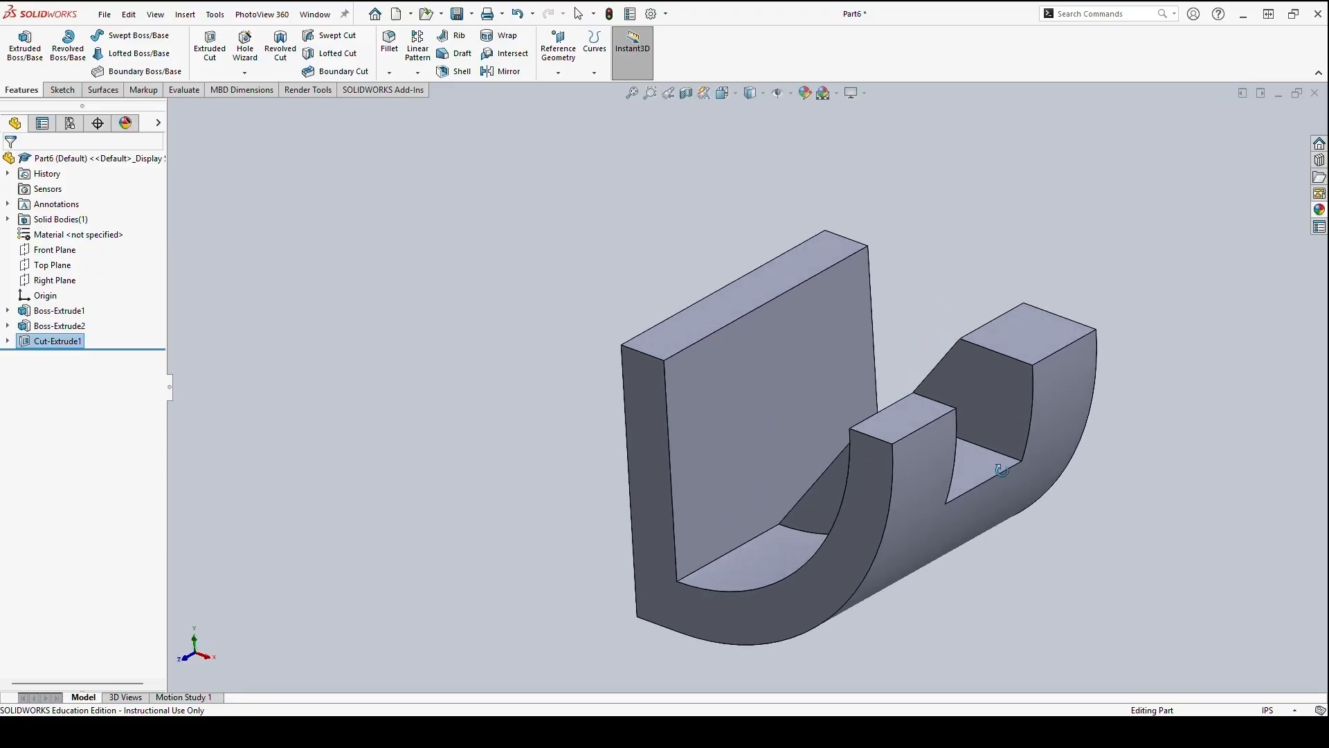
Edit the cut to end Up To Surface at the inner curved face
right_click(77, 340)
left_click(77, 309)
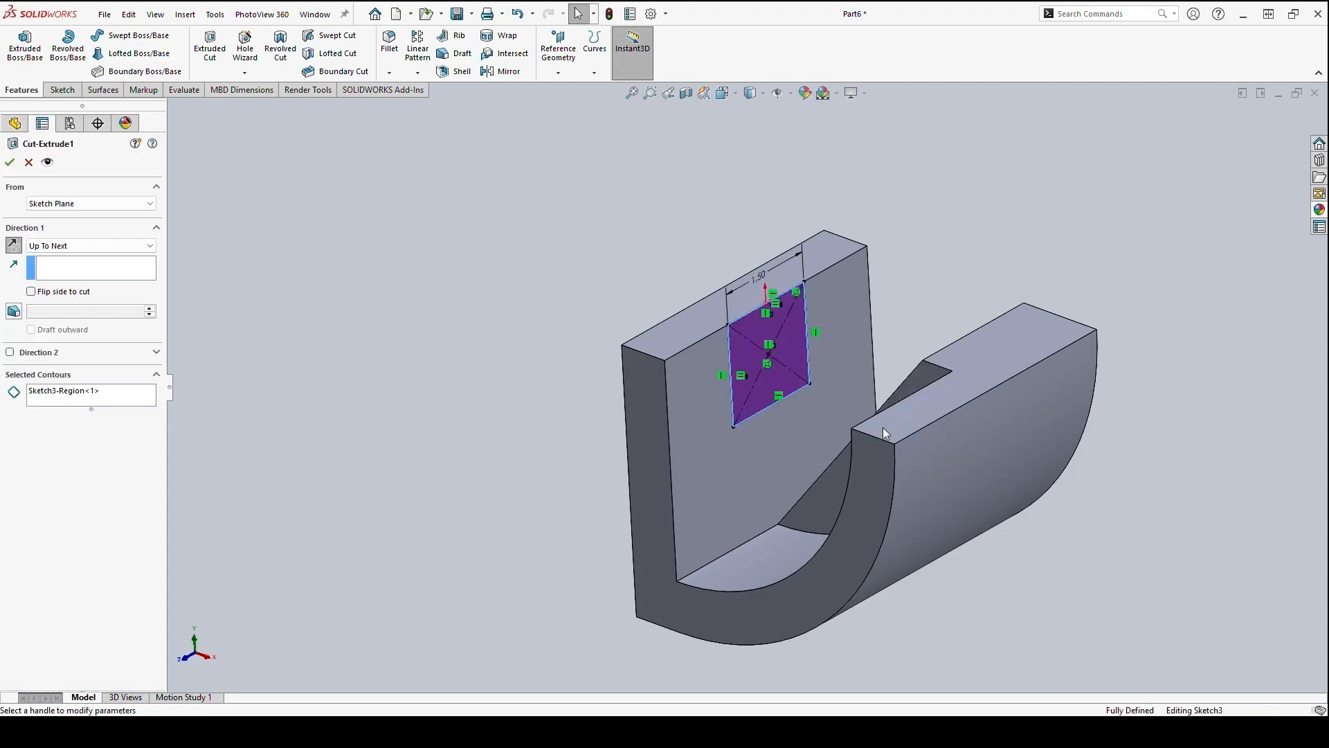
left_click(101, 252)
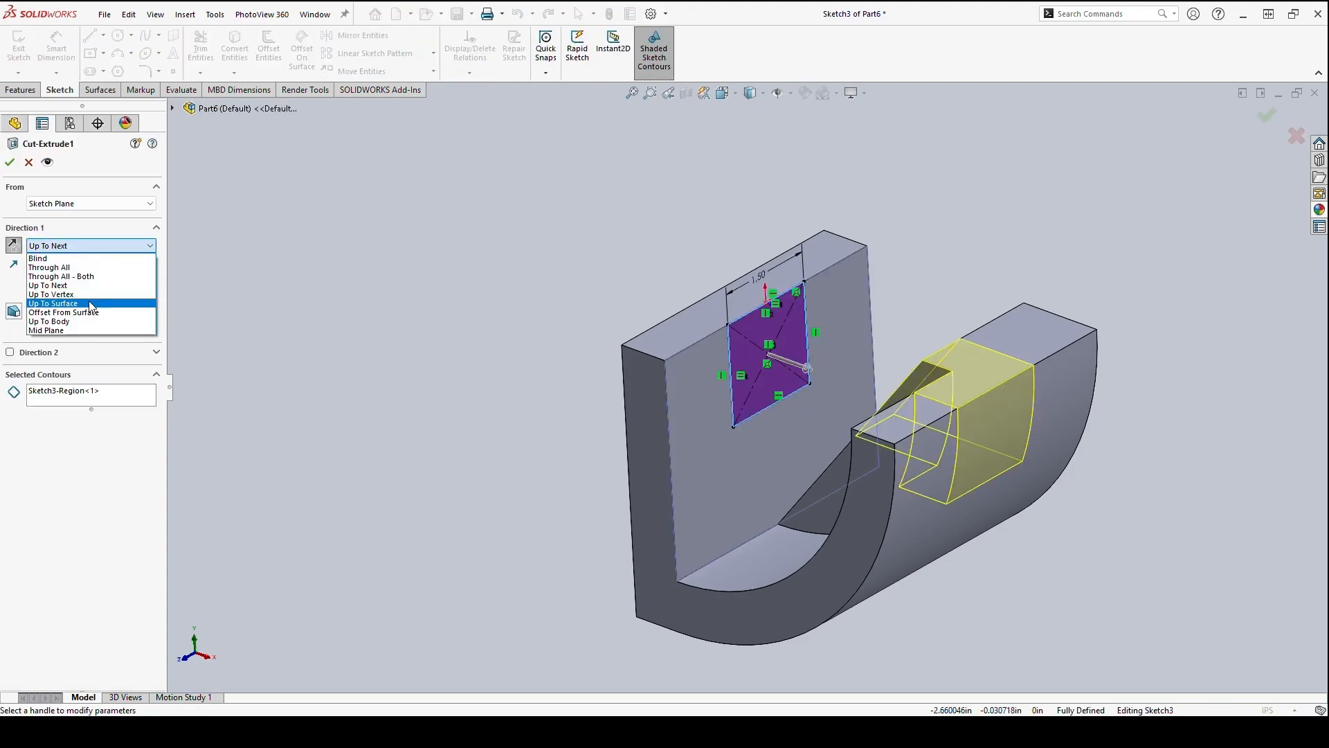
left_click(90, 308)
middle_click_drag(1011, 388, 987, 462)
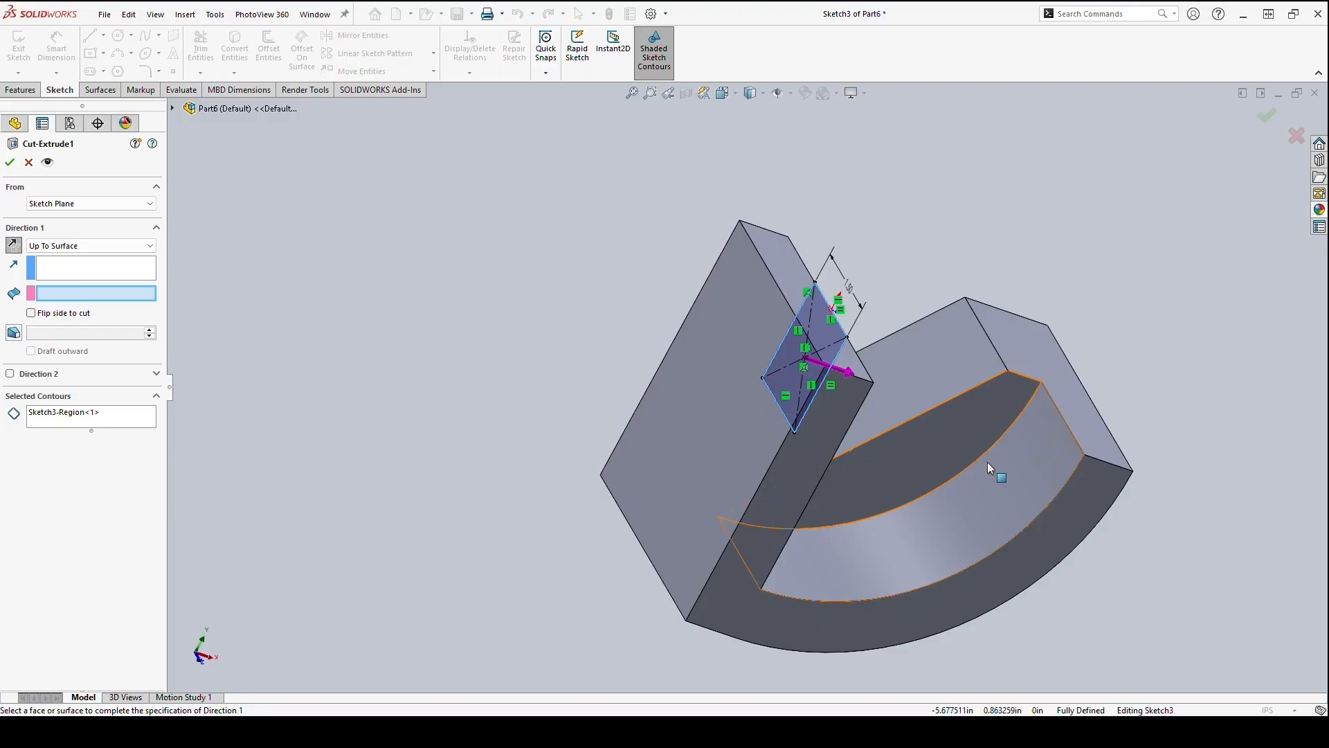
left_click(1010, 463)
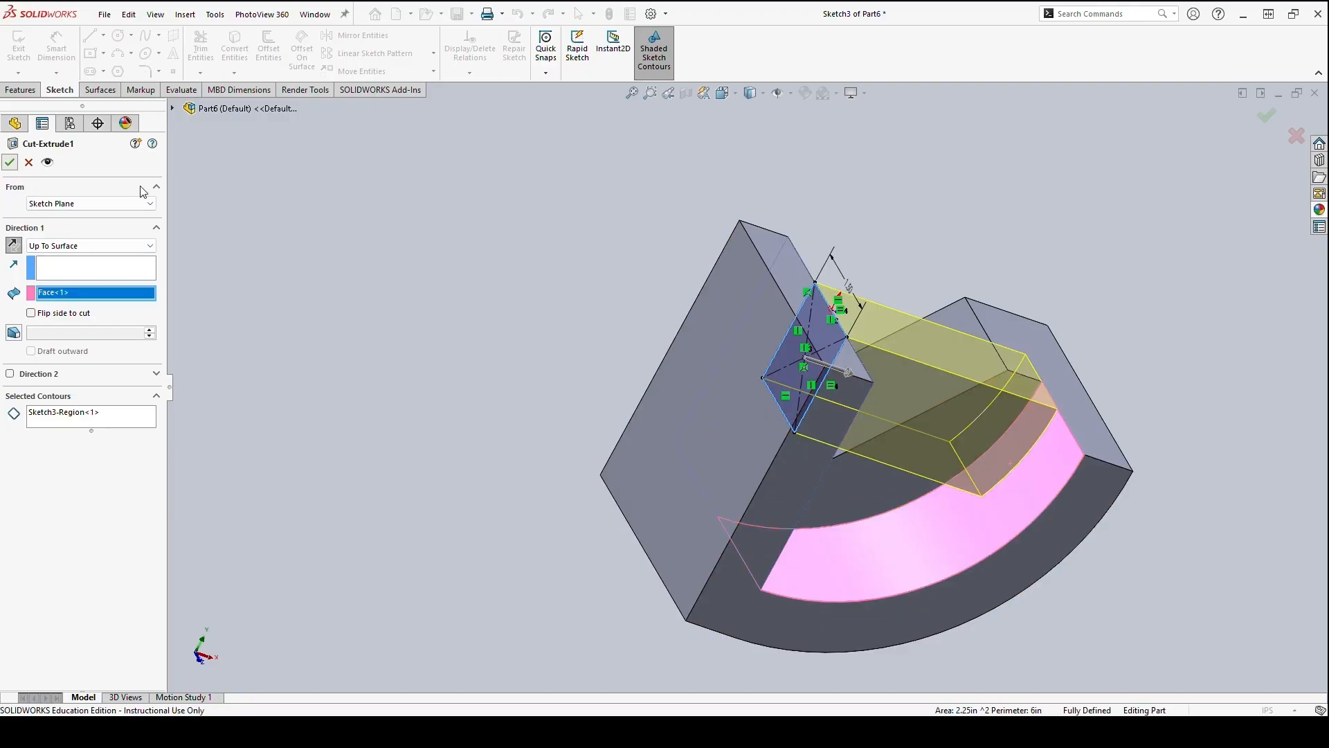
left_click(10, 162)
middle_click_drag(916, 488, 1014, 464)
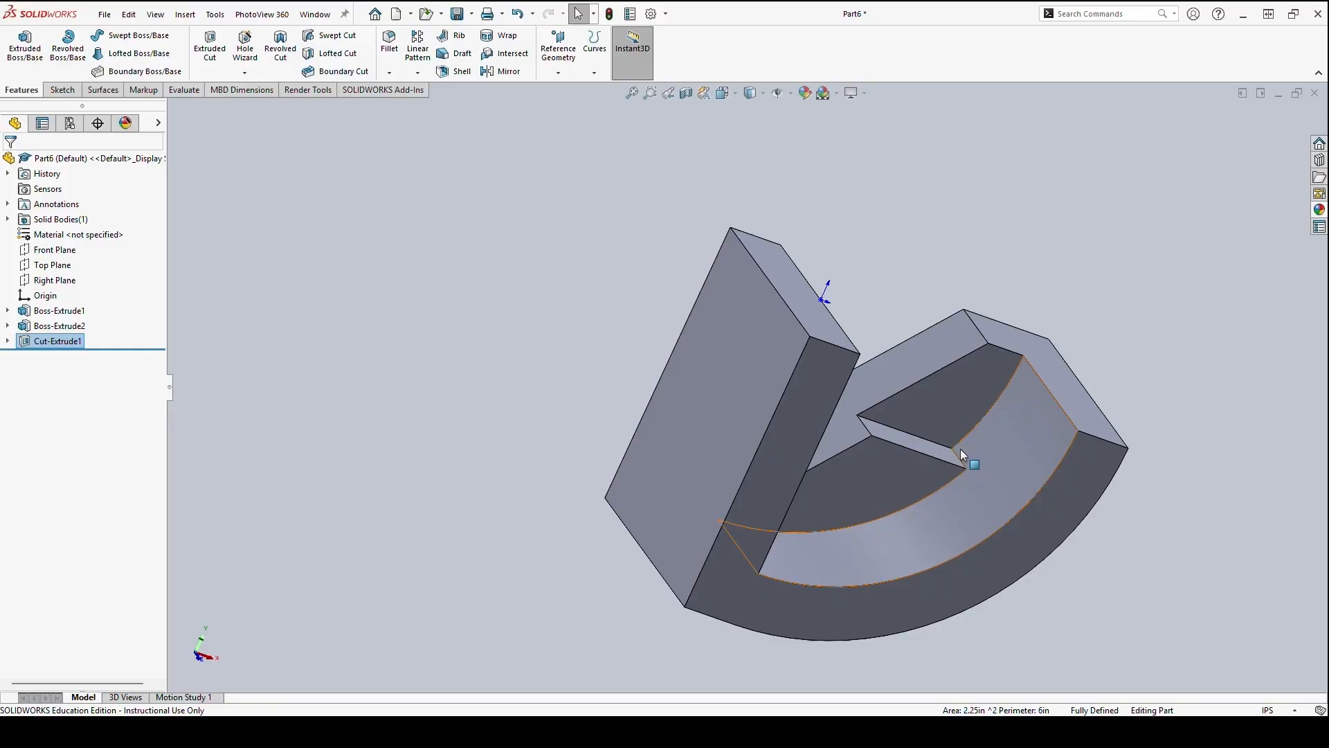
middle_click_drag(956, 432, 768, 392)
Edit the cut to end Up To Vertex at the upper corner of the slanted edge
right_click(48, 342)
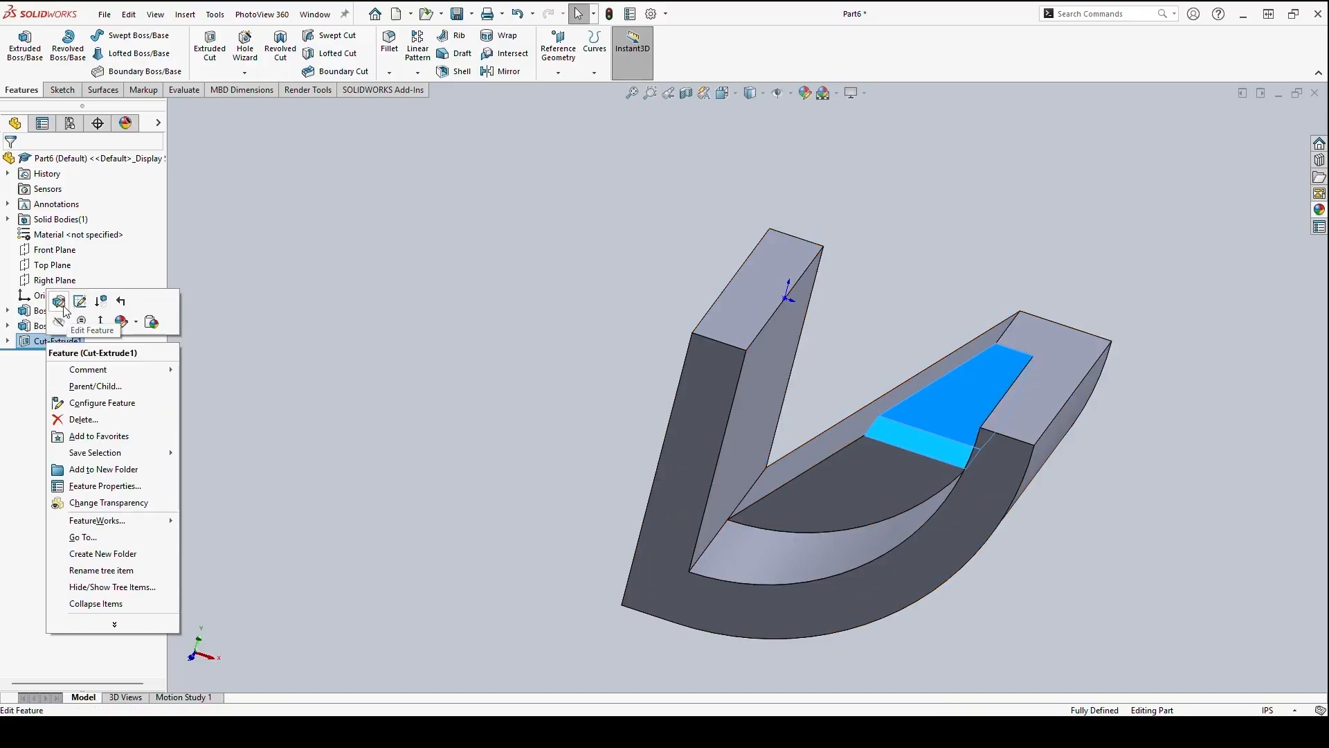
left_click(60, 305)
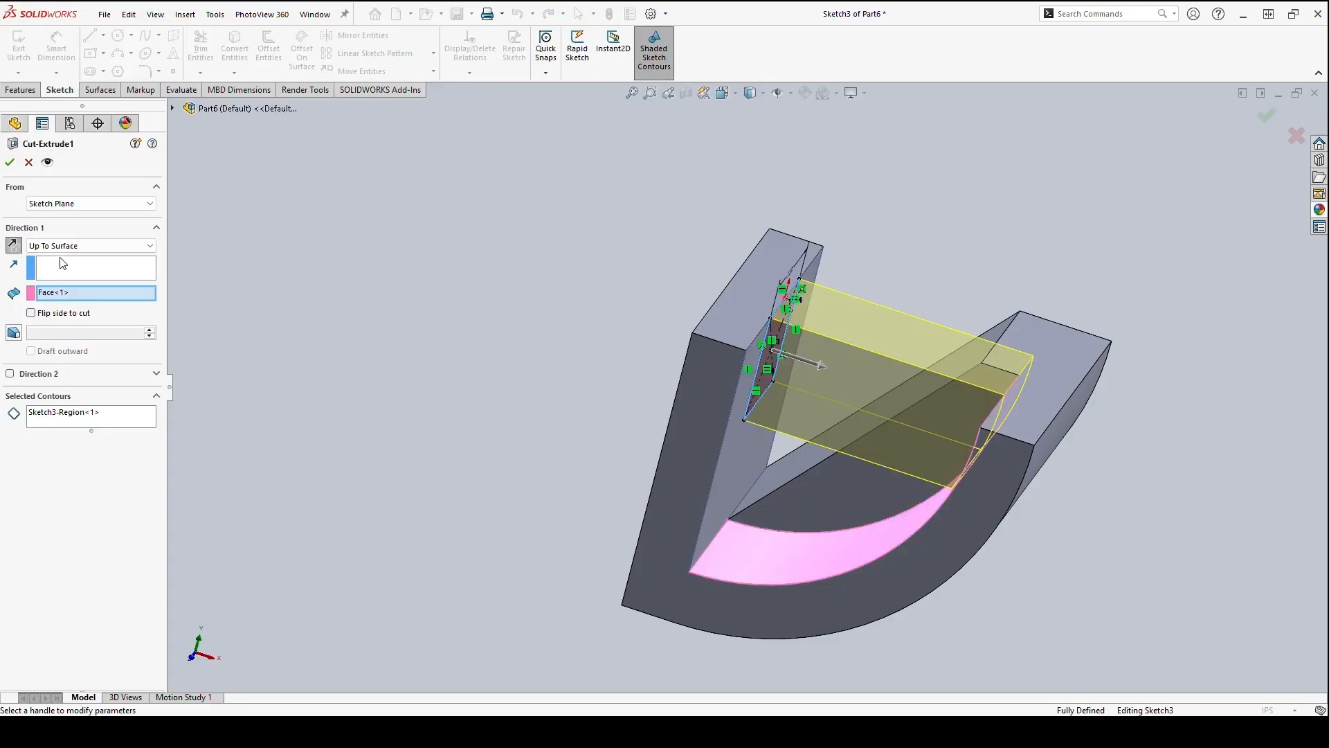
left_click(62, 247)
left_click(88, 294)
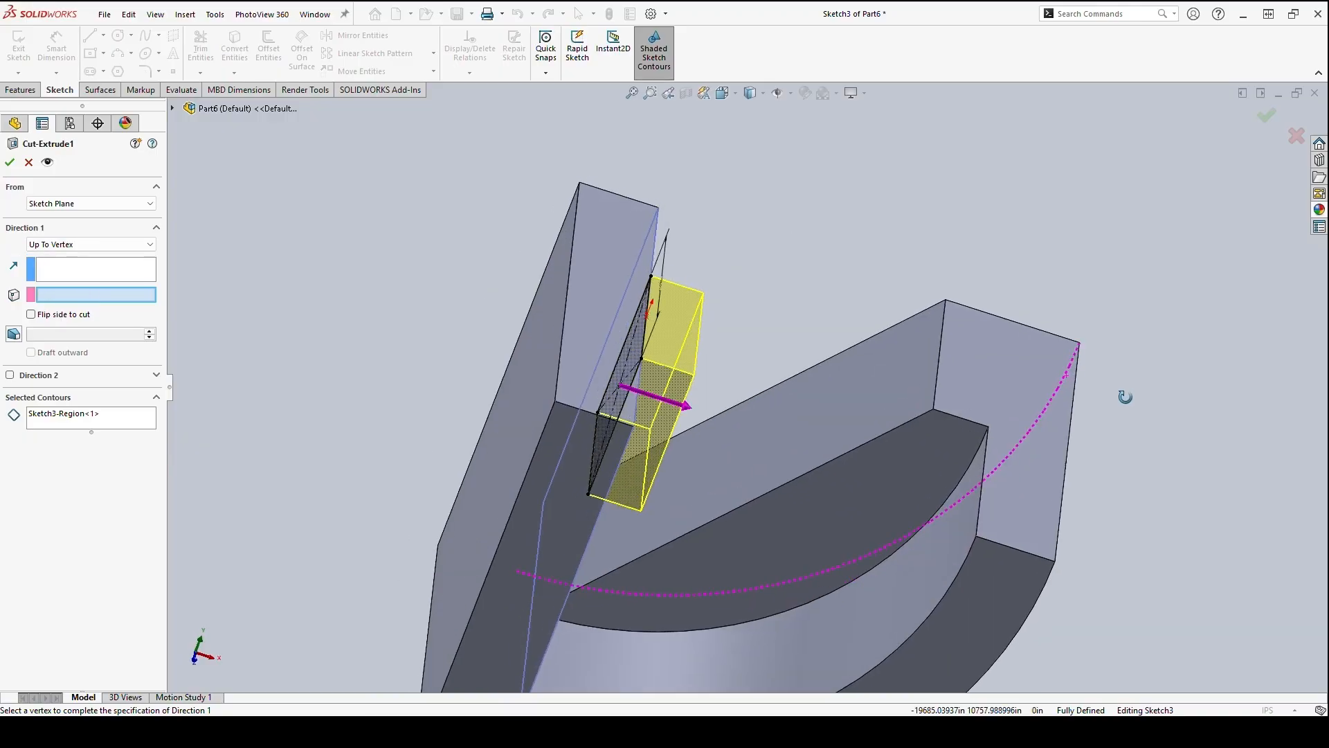
middle_click_drag(1124, 394, 1111, 407)
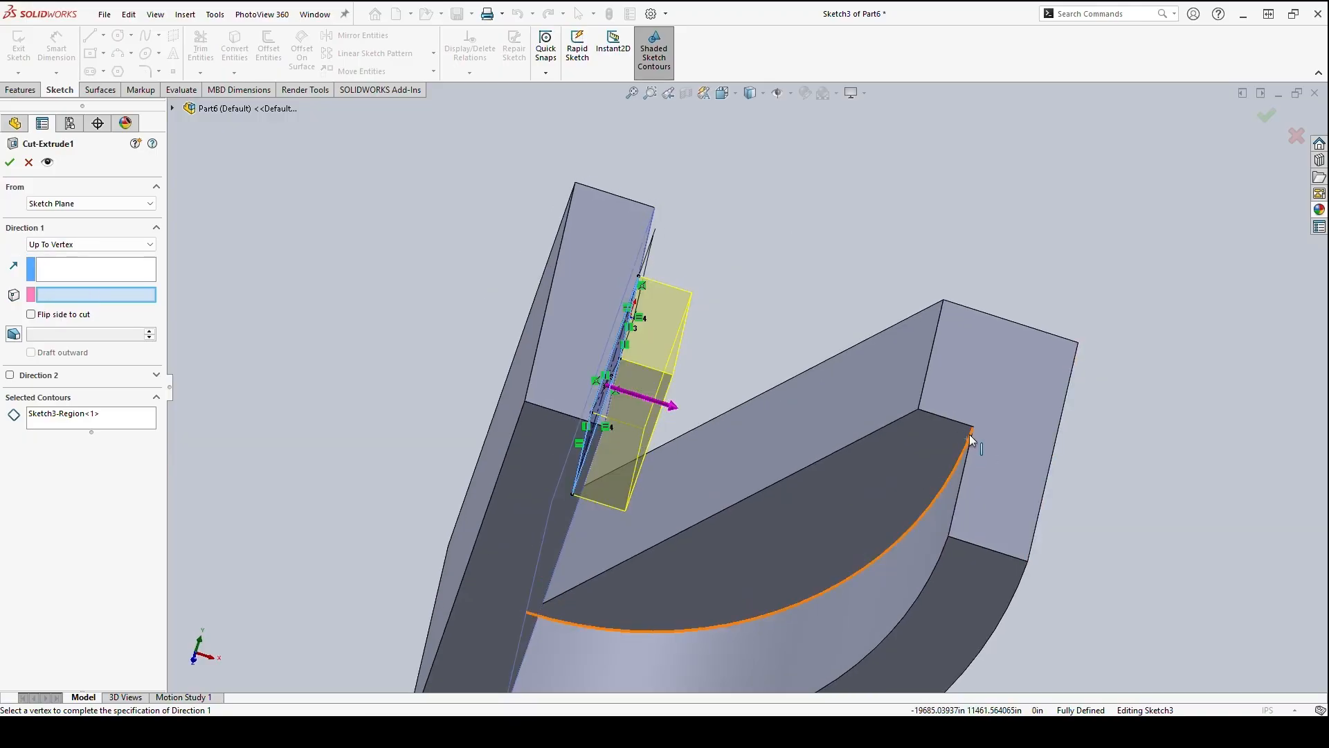
left_click(917, 409)
left_click(11, 162)
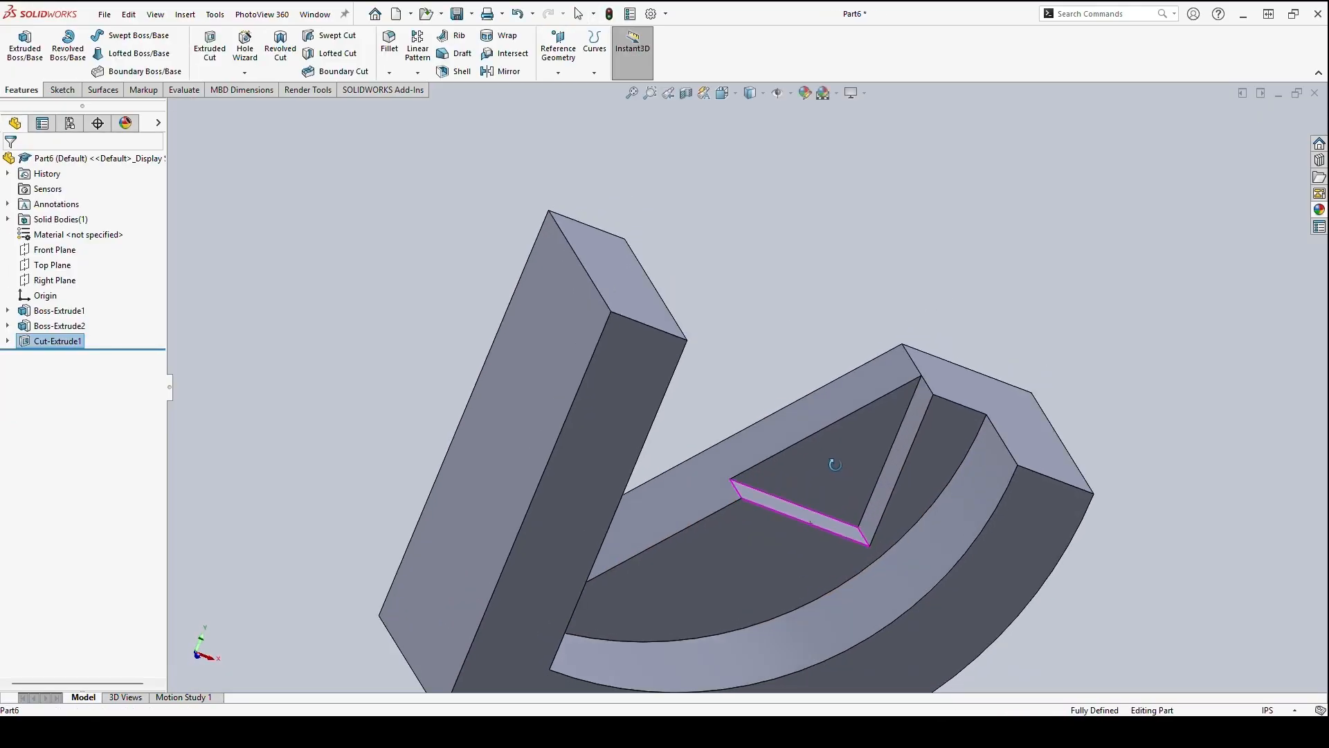
middle_click_drag(880, 516, 831, 517)
Replace the cut's Up To Vertex reference with the upper edge of the inner curved face
left_click(69, 341)
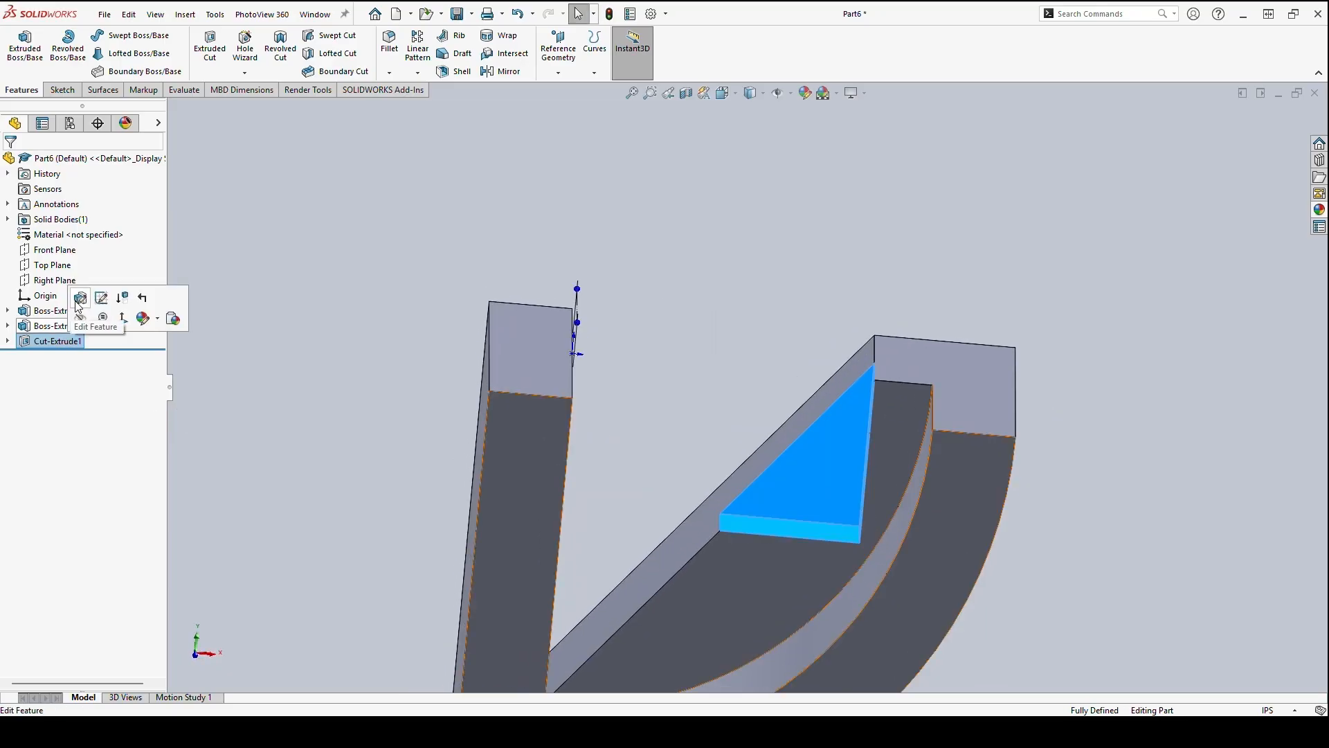
left_click(77, 306)
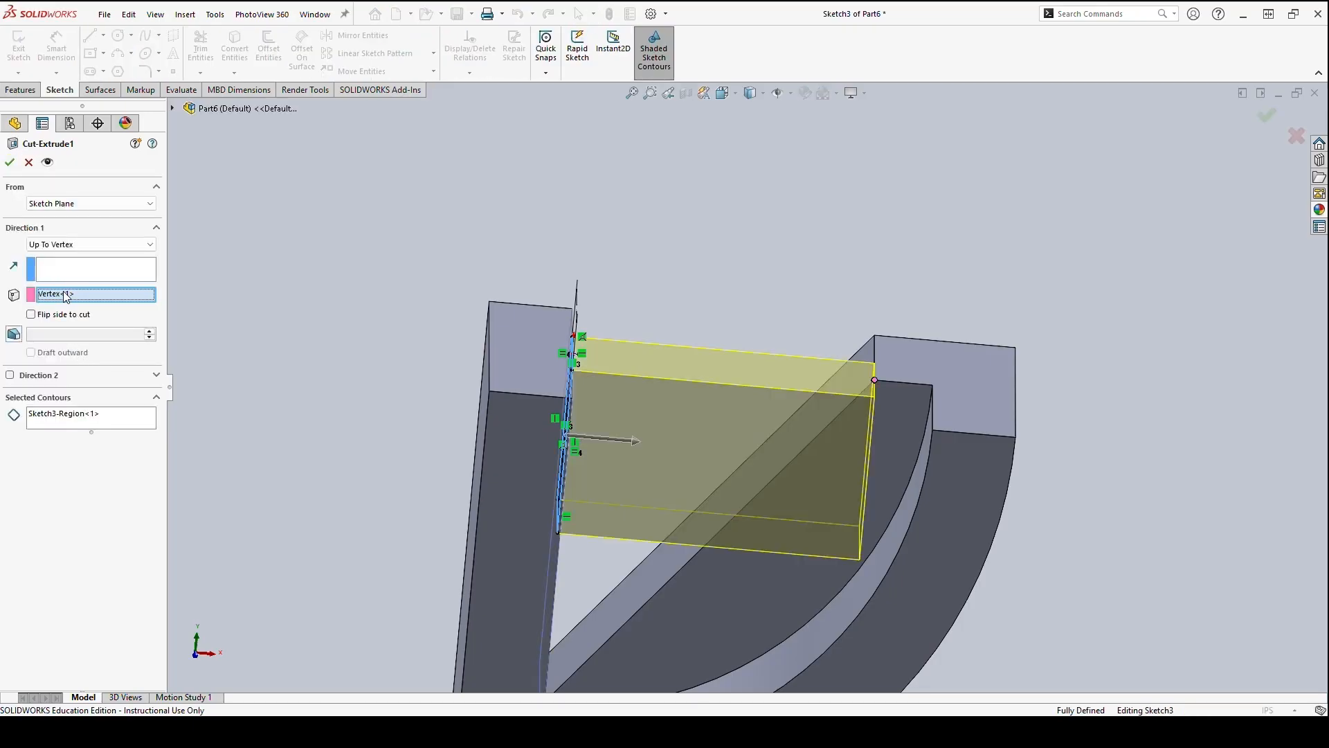
right_click(66, 296)
left_click(110, 304)
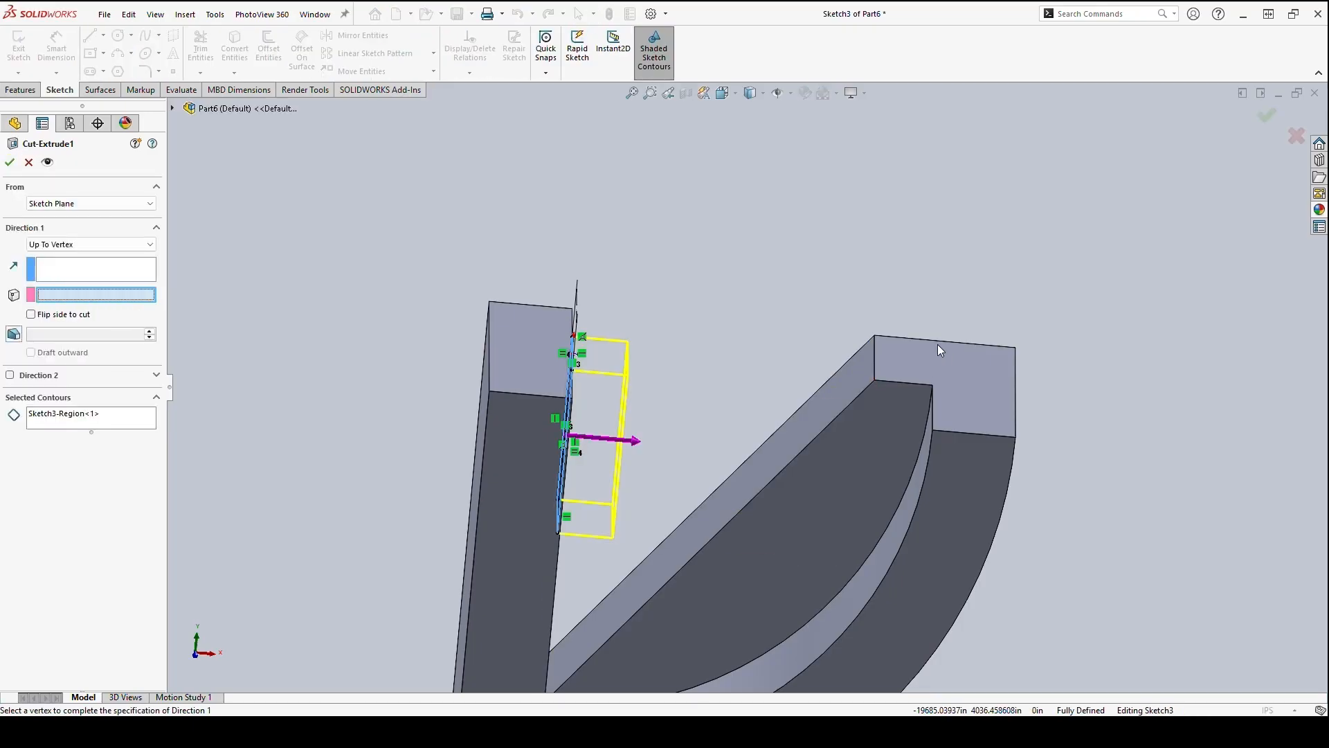
left_click(933, 385)
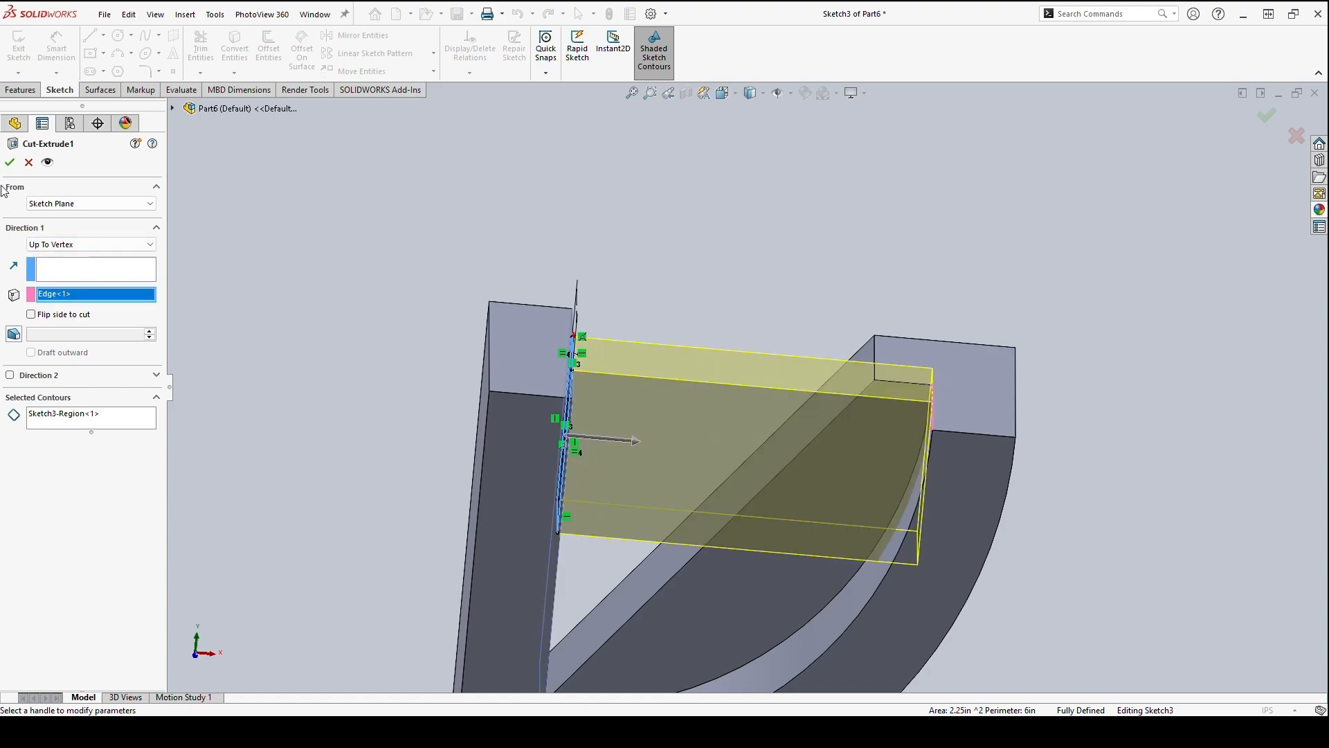
left_click(11, 165)
middle_click_drag(858, 472, 870, 514)
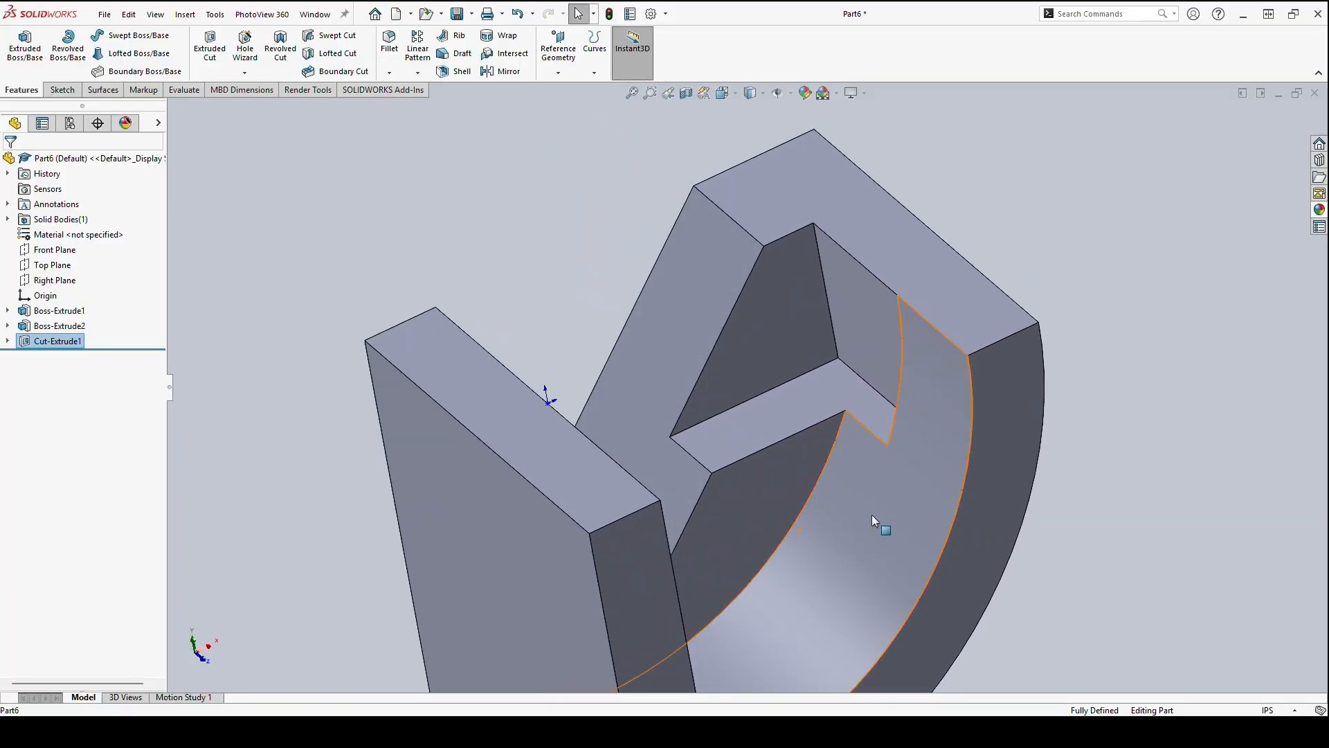